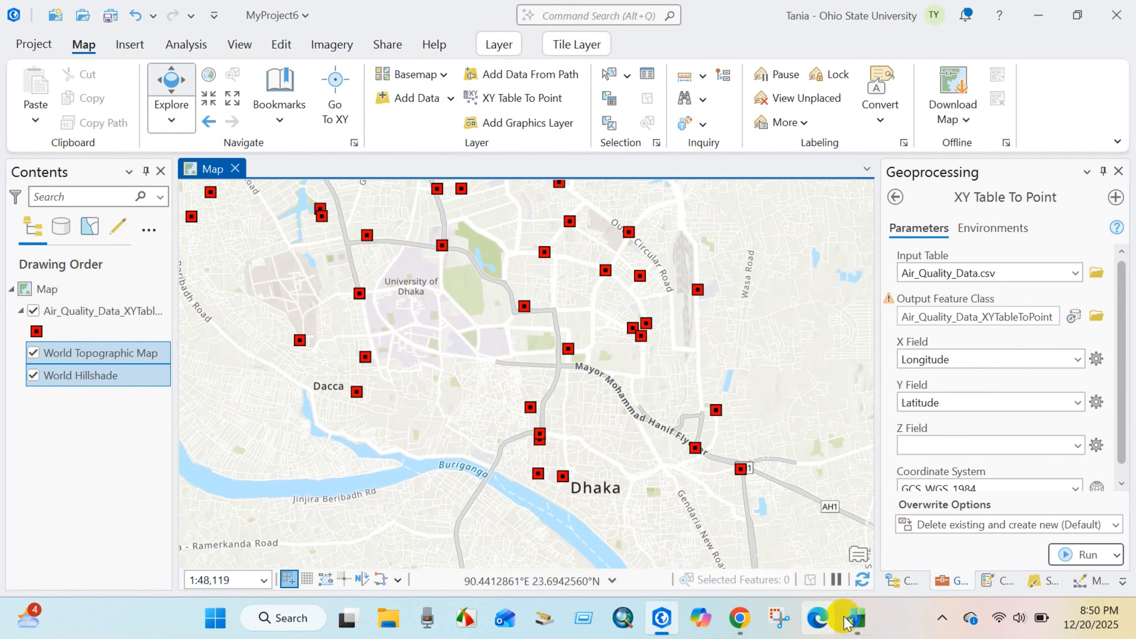
Switch to Excel and review the location names and coordinates in the Air_Quality_Data table.
{"action": "left_click", "coordinate": [855, 617]}
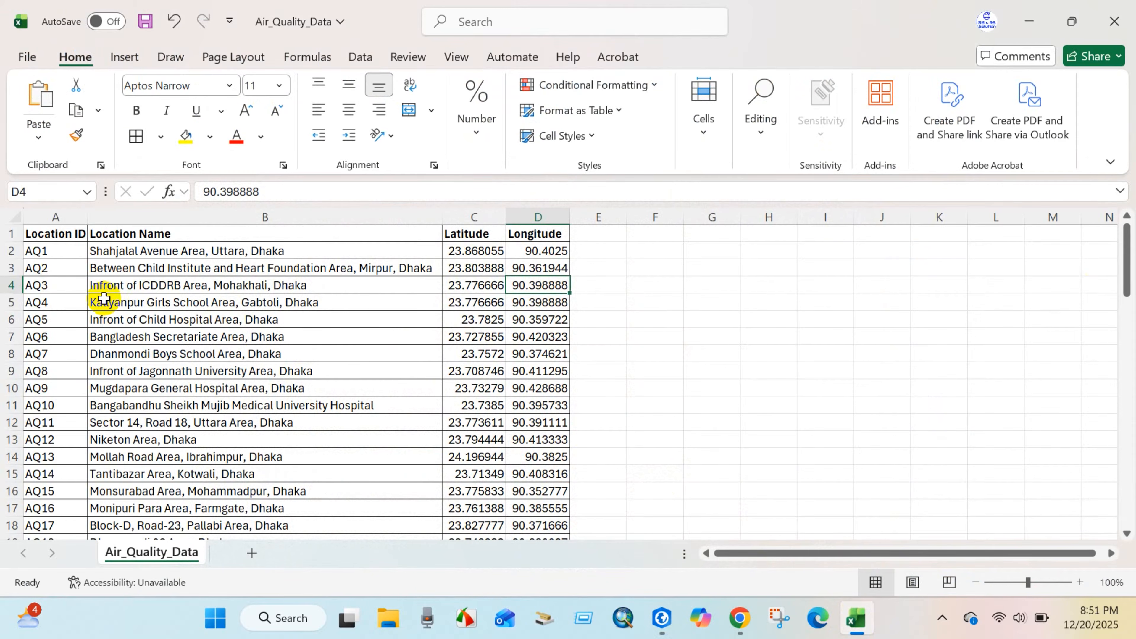
{"action": "scroll", "coordinate": [104, 299], "scroll_direction": "down", "scroll_amount": 16}
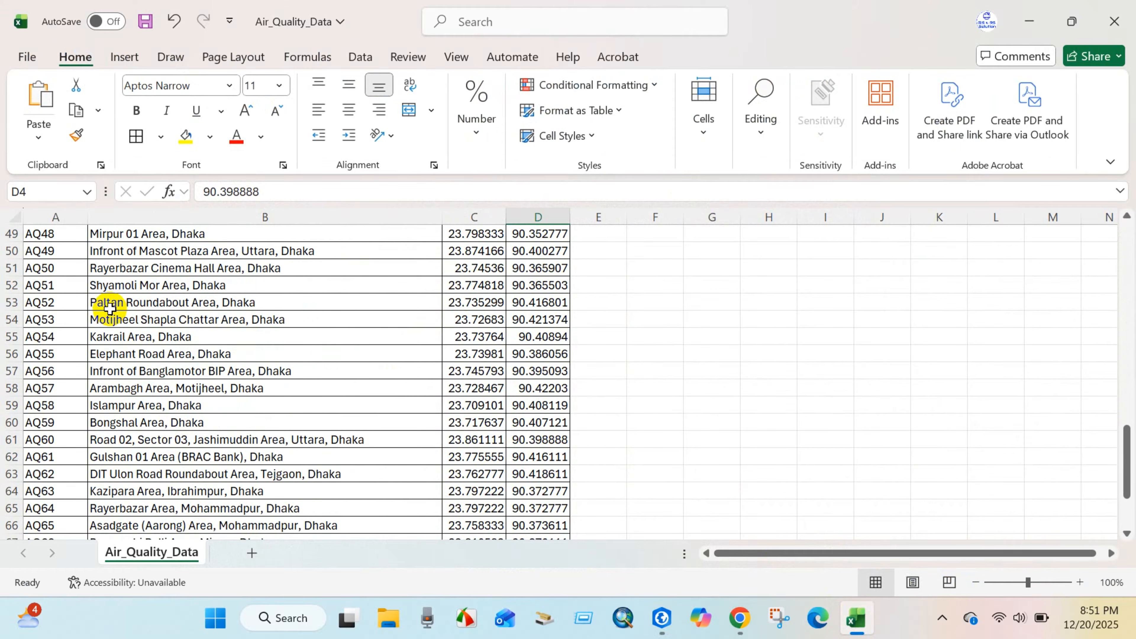
{"action": "scroll", "coordinate": [109, 308], "scroll_direction": "down", "scroll_amount": 5}
{"action": "scroll", "coordinate": [109, 308], "scroll_direction": "up", "scroll_amount": 20}
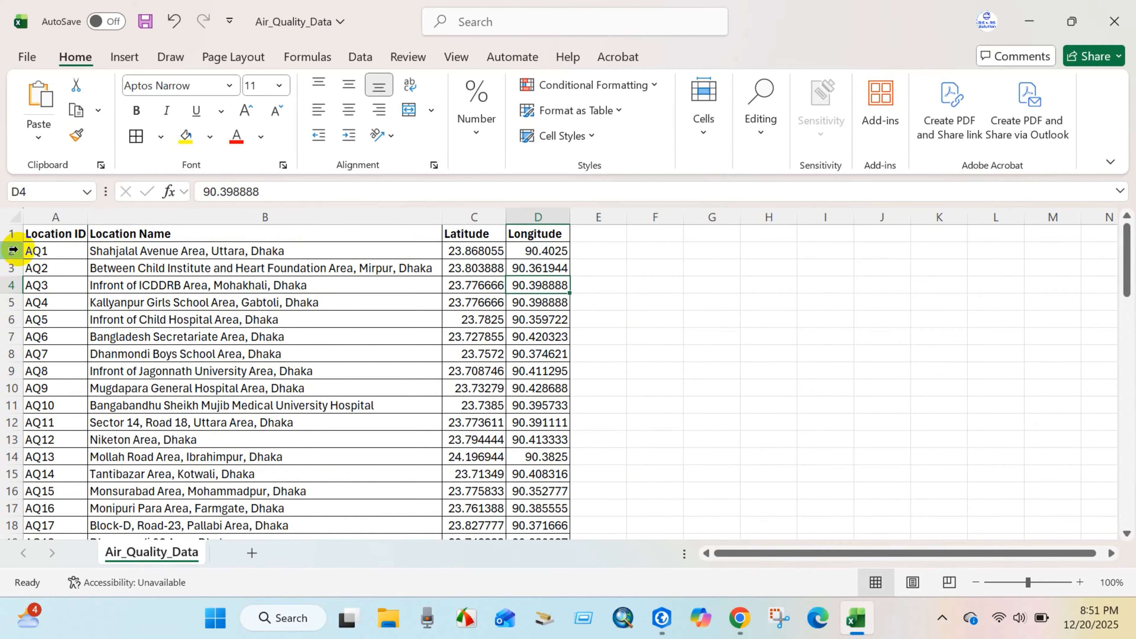
{"action": "left_click_drag", "start_coordinate": [37, 235], "coordinate": [534, 504]}
{"action": "scroll", "coordinate": [515, 470], "scroll_direction": "up", "scroll_amount": 5}
{"action": "left_click_drag", "start_coordinate": [1111, 440], "coordinate": [1124, 251]}
{"action": "left_click", "coordinate": [232, 313]}
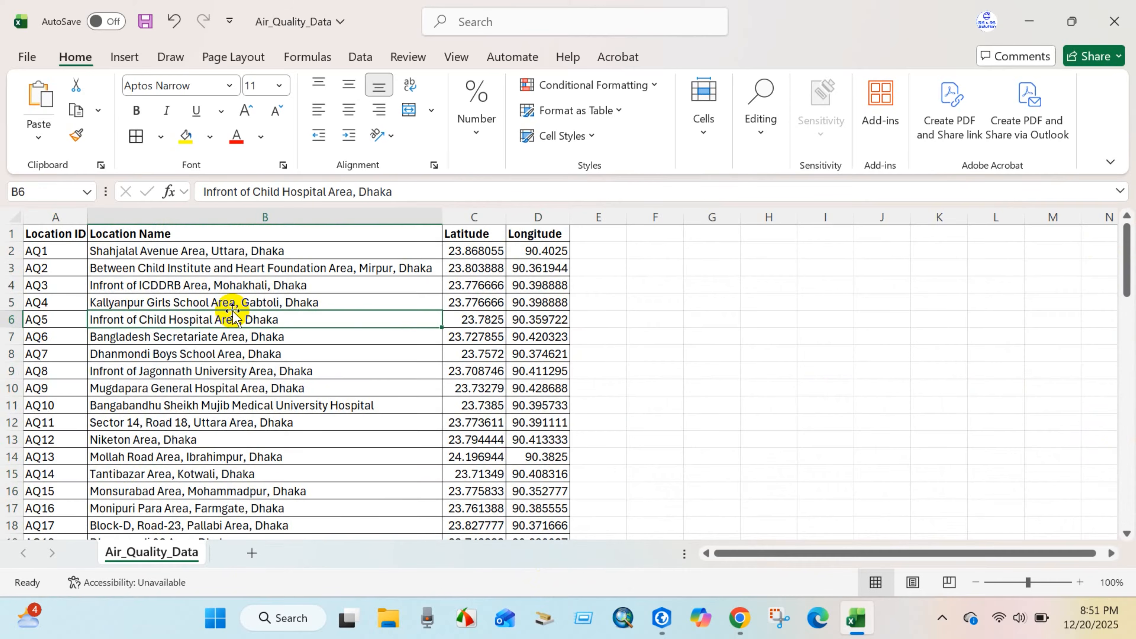
Switch to ArcGIS Pro and examine the distribution of the air quality points across the Dhaka area.
{"action": "left_click", "coordinate": [662, 618]}
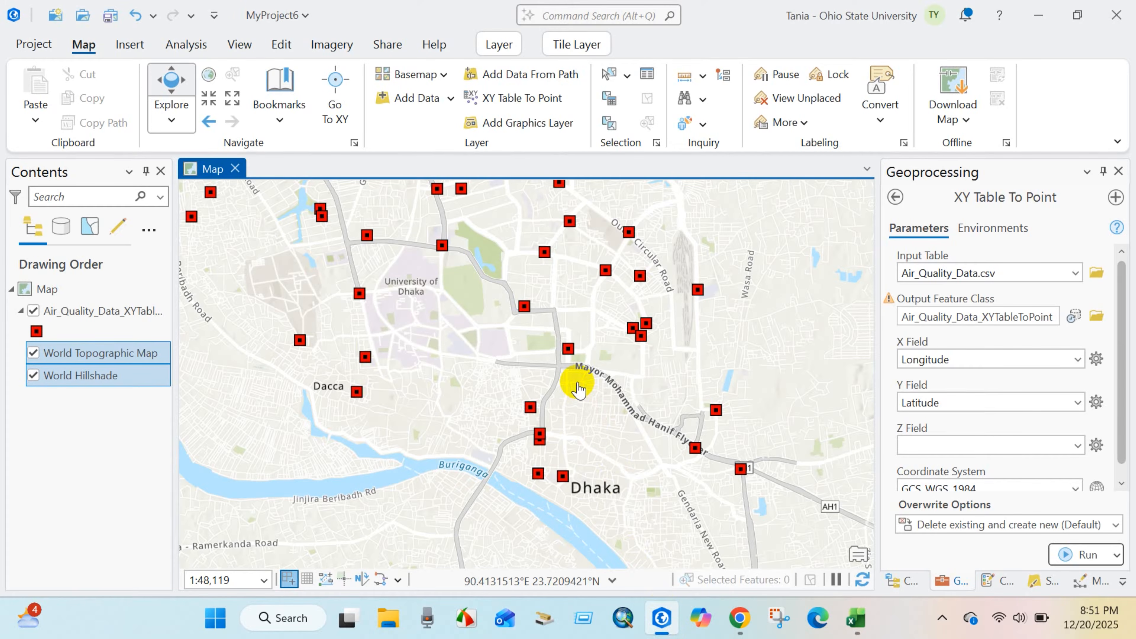
{"action": "scroll", "coordinate": [559, 403], "scroll_direction": "down", "scroll_amount": 3}
{"action": "left_click_drag", "start_coordinate": [520, 330], "coordinate": [494, 434]}
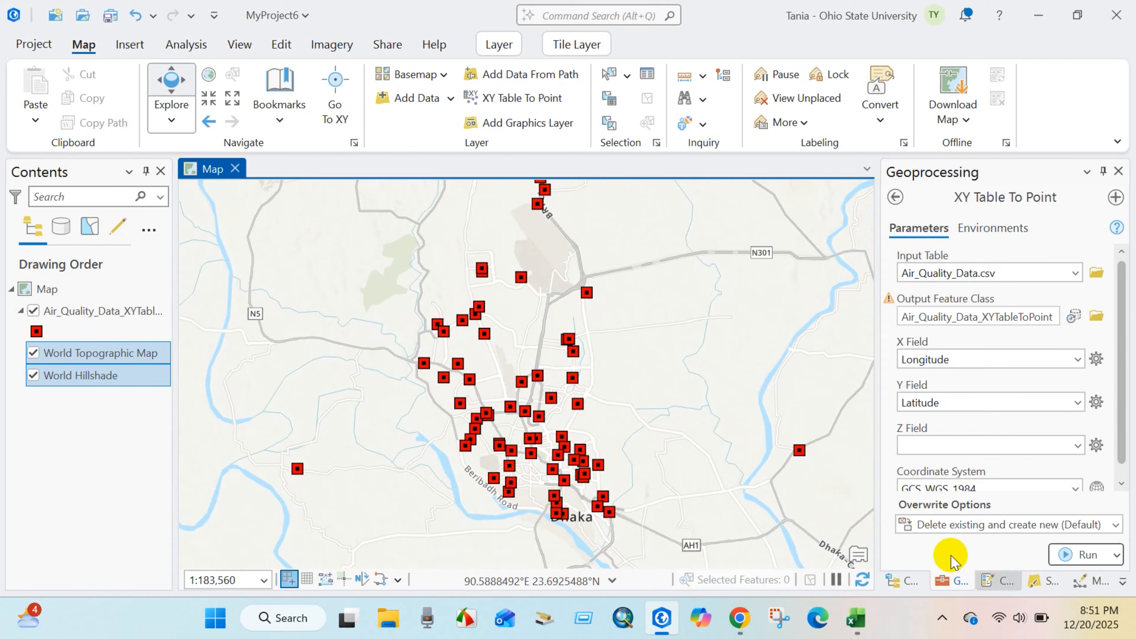
{"action": "left_click", "coordinate": [999, 581]}
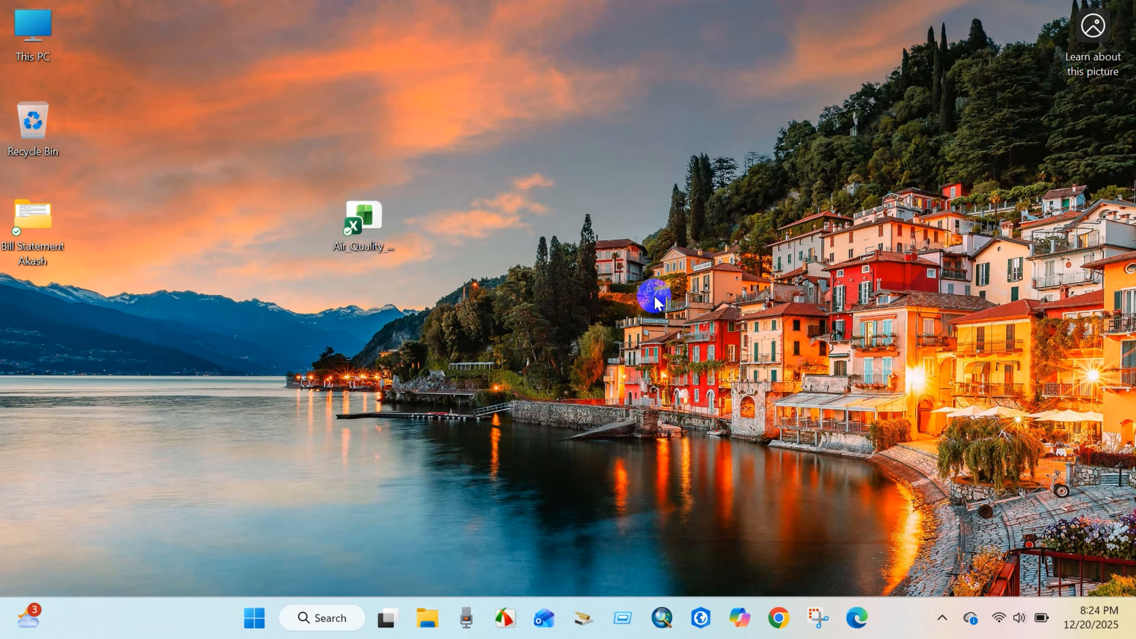
Open the Air_Quality_Data Excel workbook from the desktop and inspect its Location ID column.
{"action": "double_click", "coordinate": [366, 238]}
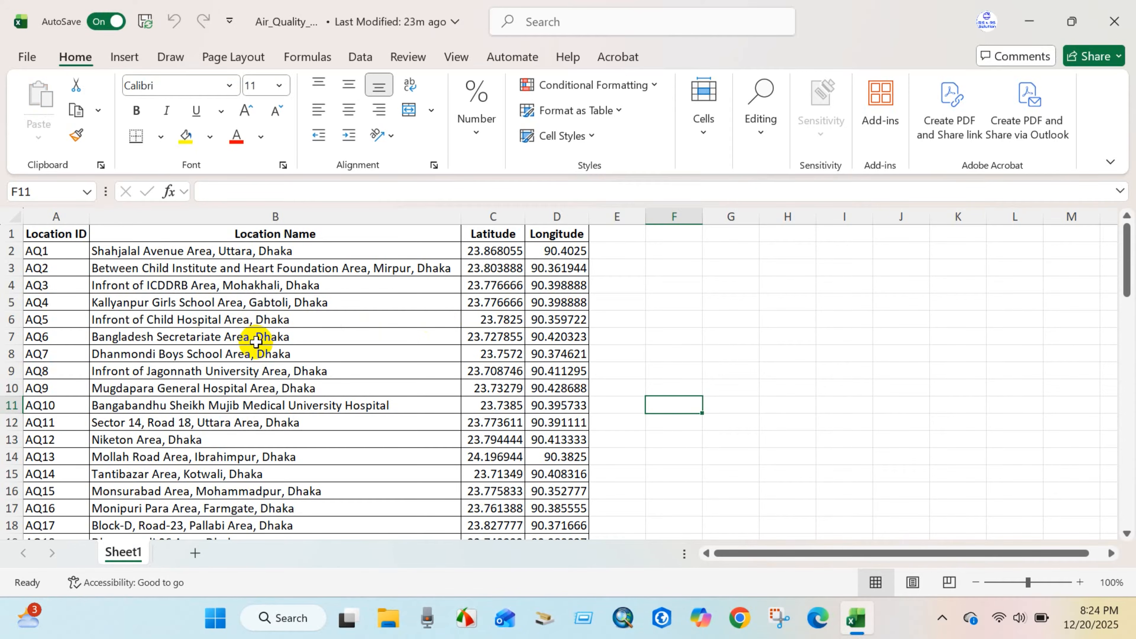
{"action": "left_click", "coordinate": [62, 236]}
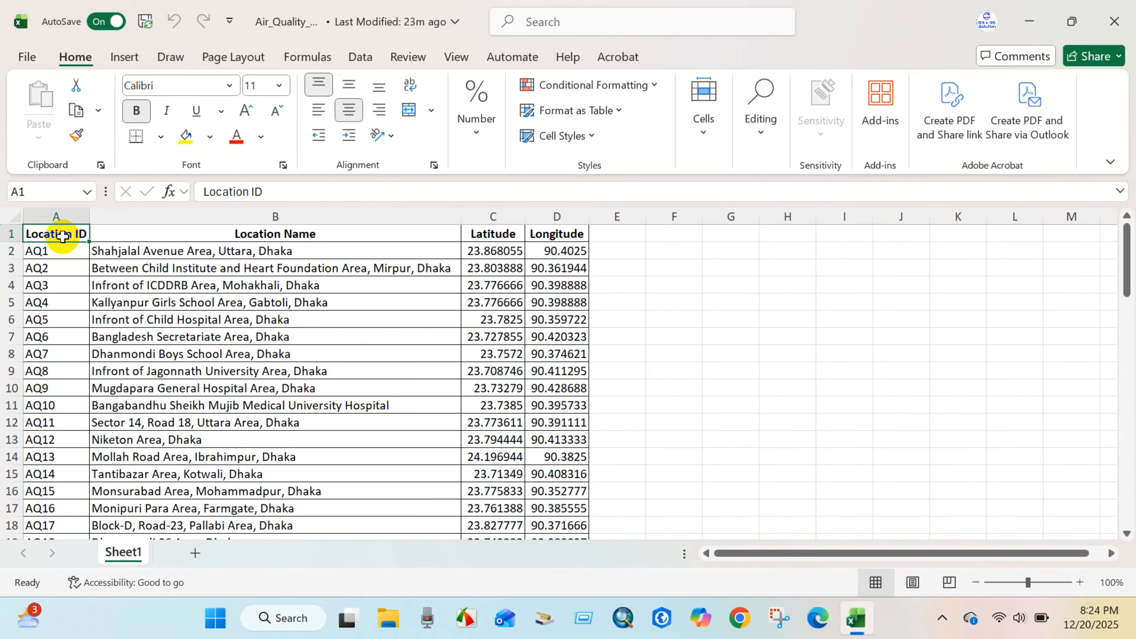
{"action": "left_click_drag", "start_coordinate": [56, 251], "coordinate": [46, 490]}
{"action": "left_click", "coordinate": [35, 388]}
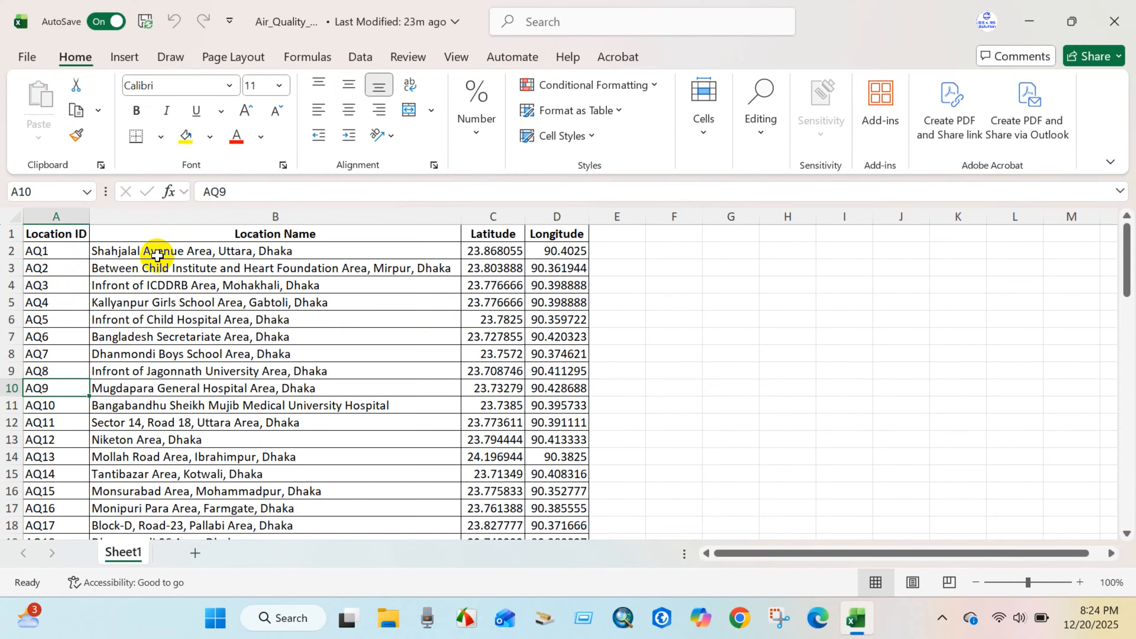
Review the Location Name column through to the last record of the table.
{"action": "left_click", "coordinate": [240, 239]}
{"action": "scroll", "coordinate": [241, 295], "scroll_direction": "down", "scroll_amount": 18}
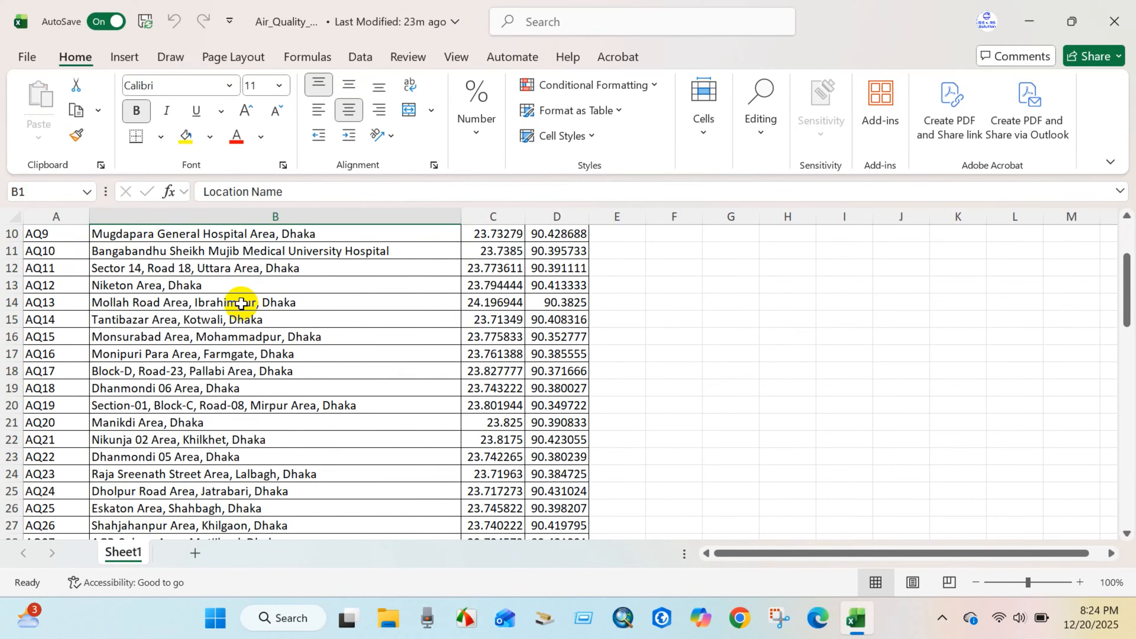
{"action": "scroll", "coordinate": [241, 307], "scroll_direction": "down", "scroll_amount": 4}
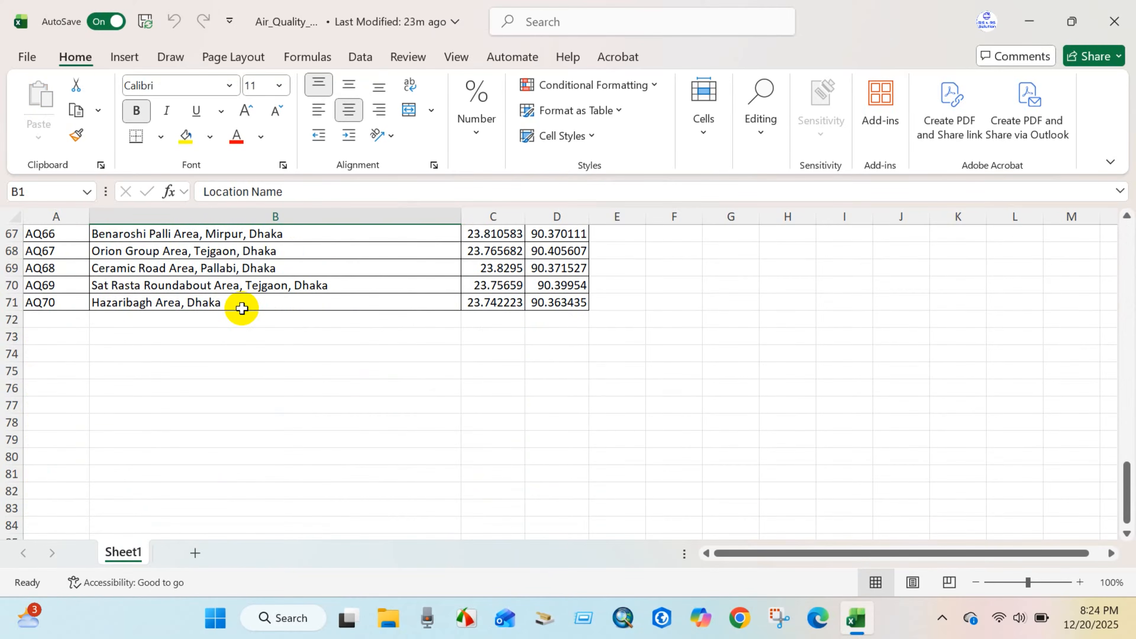
{"action": "scroll", "coordinate": [187, 341], "scroll_direction": "up", "scroll_amount": 2}
{"action": "left_click", "coordinate": [50, 408]}
{"action": "scroll", "coordinate": [251, 402], "scroll_direction": "up", "scroll_amount": 12}
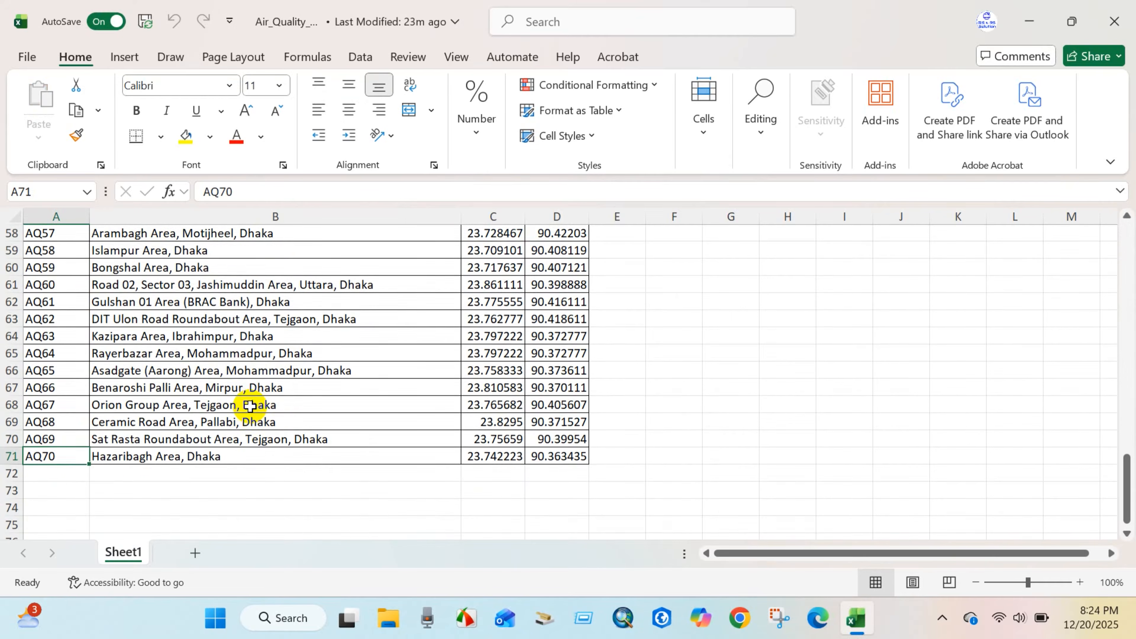
{"action": "scroll", "coordinate": [249, 406], "scroll_direction": "up", "scroll_amount": 8}
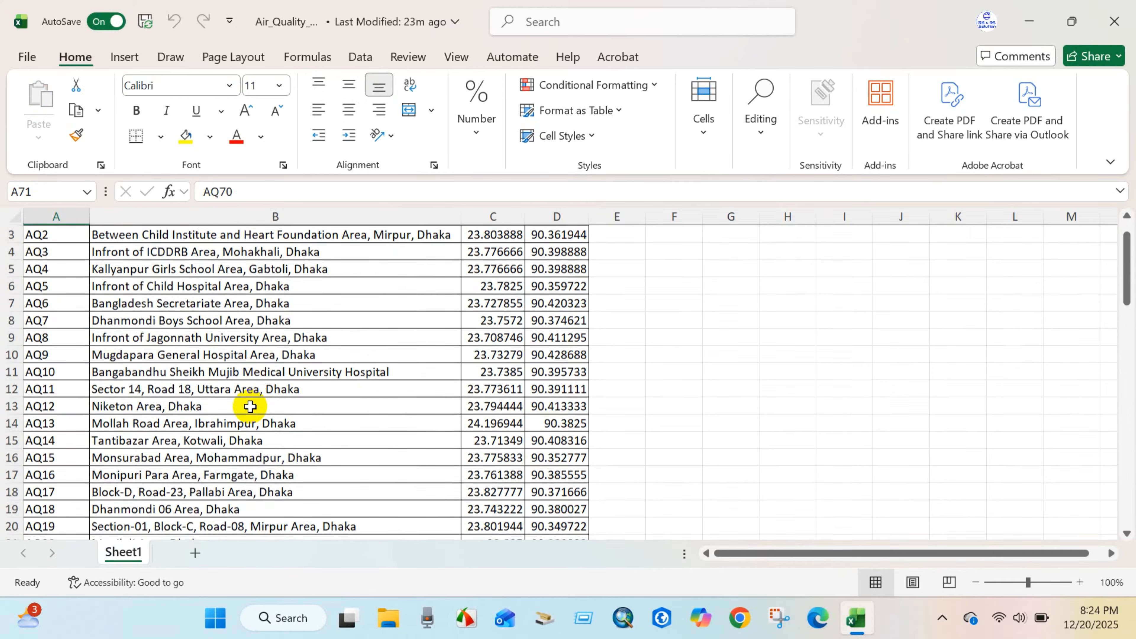
Examine the Latitude and Longitude columns down to the end of the data.
{"action": "left_click", "coordinate": [492, 217]}
{"action": "left_click", "coordinate": [563, 215]}
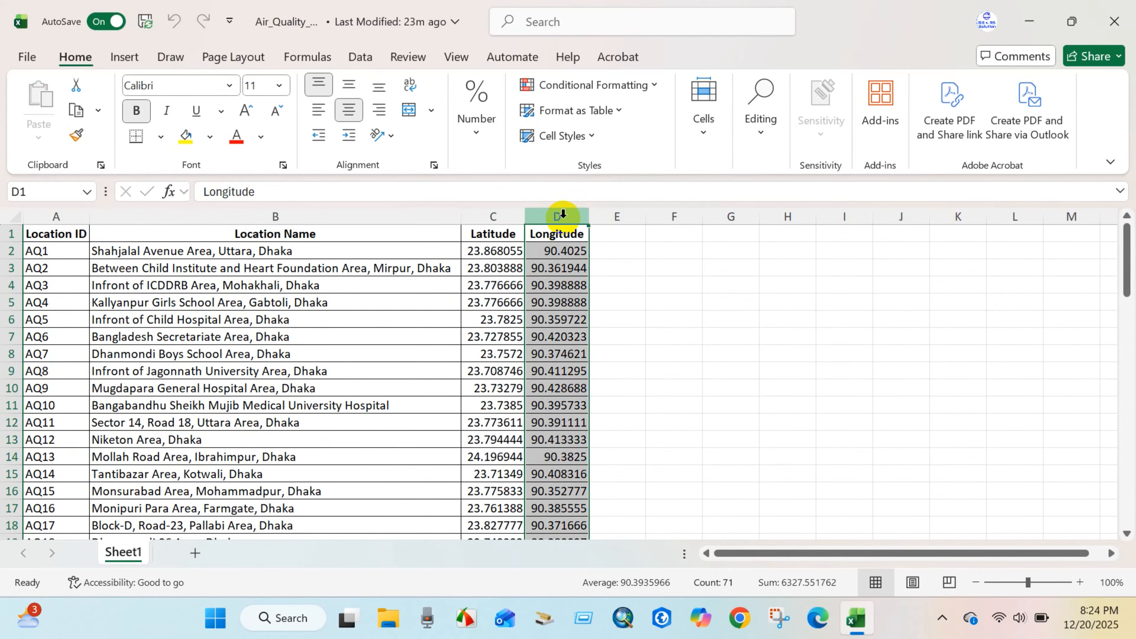
{"action": "left_click", "coordinate": [507, 217]}
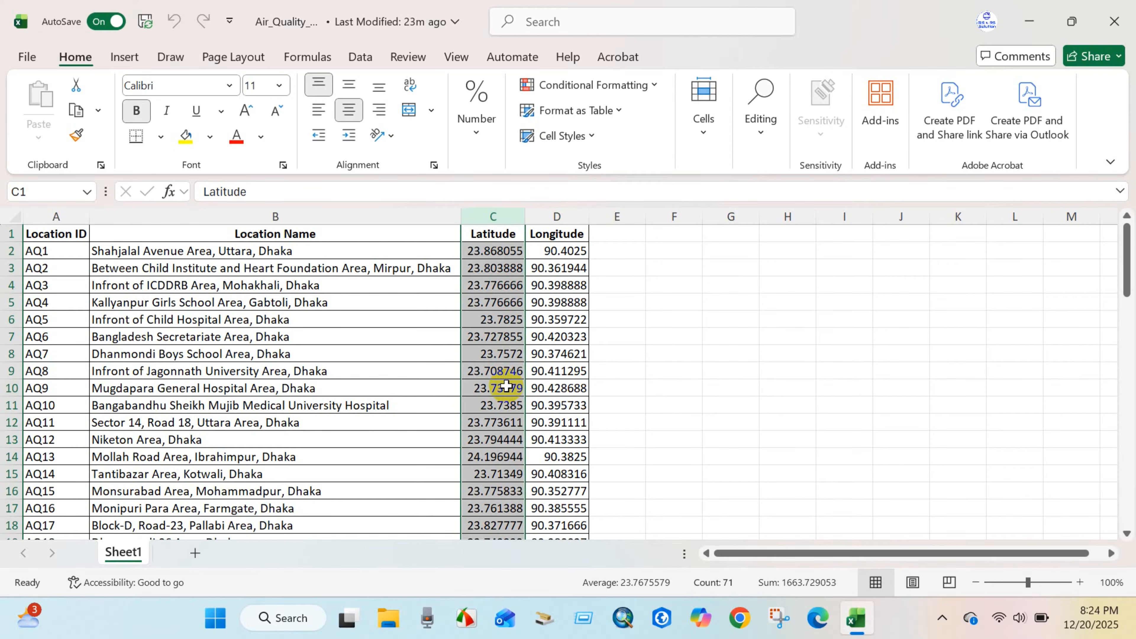
{"action": "scroll", "coordinate": [506, 386], "scroll_direction": "down", "scroll_amount": 17}
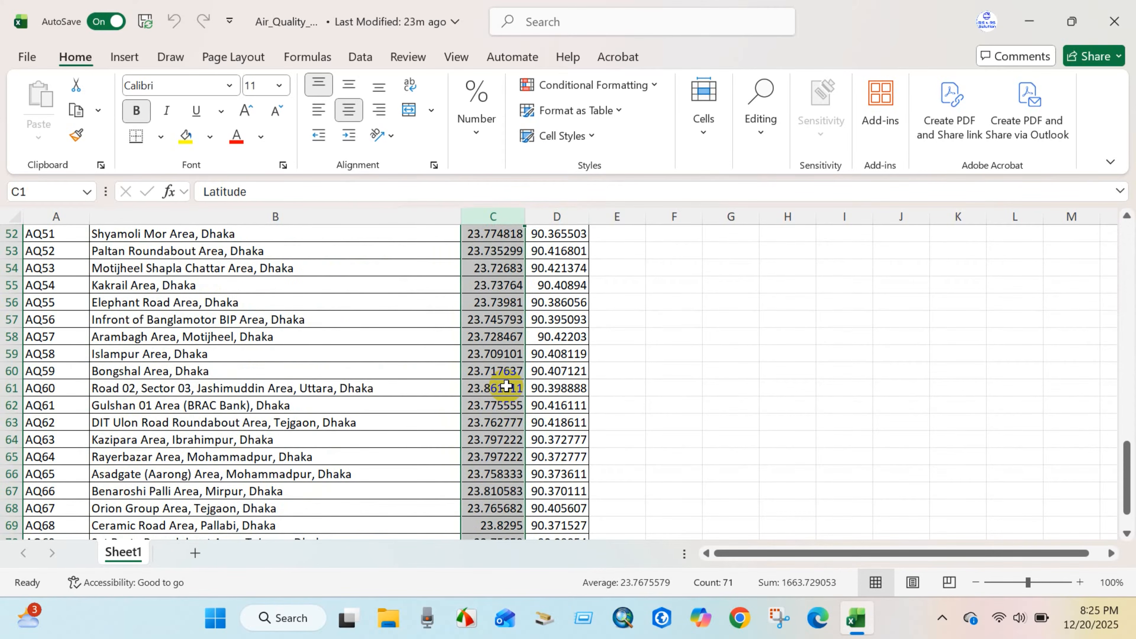
{"action": "scroll", "coordinate": [506, 386], "scroll_direction": "down", "scroll_amount": 5}
{"action": "scroll", "coordinate": [499, 448], "scroll_direction": "up", "scroll_amount": 5}
{"action": "left_click", "coordinate": [651, 371]}
{"action": "scroll", "coordinate": [465, 389], "scroll_direction": "up", "scroll_amount": 2}
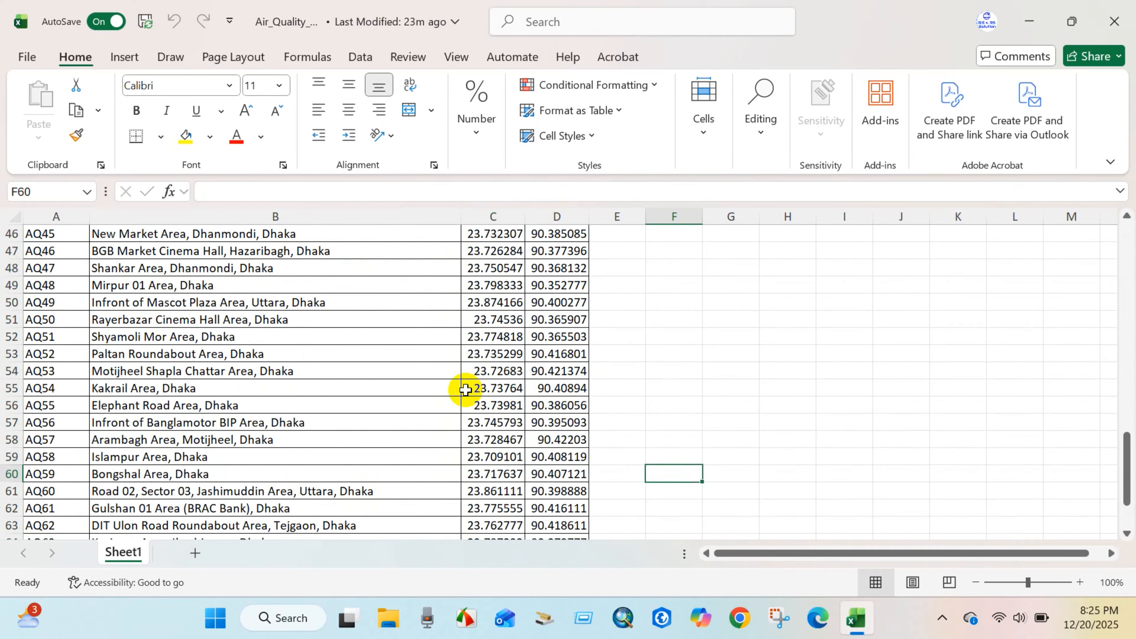
{"action": "scroll", "coordinate": [439, 386], "scroll_direction": "up", "scroll_amount": 15}
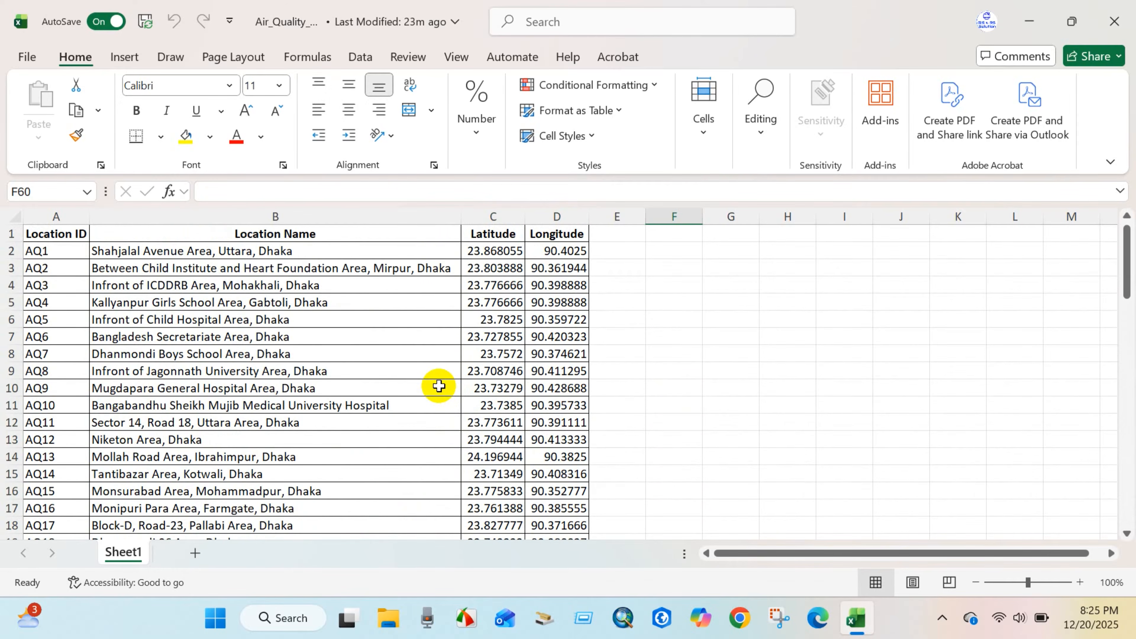
Look over the whole table at 70% zoom, and restore the sheet zoom to 100%.
{"action": "scroll", "coordinate": [439, 386], "scroll_direction": "down", "scroll_amount": 2, "text": "ctrl"}
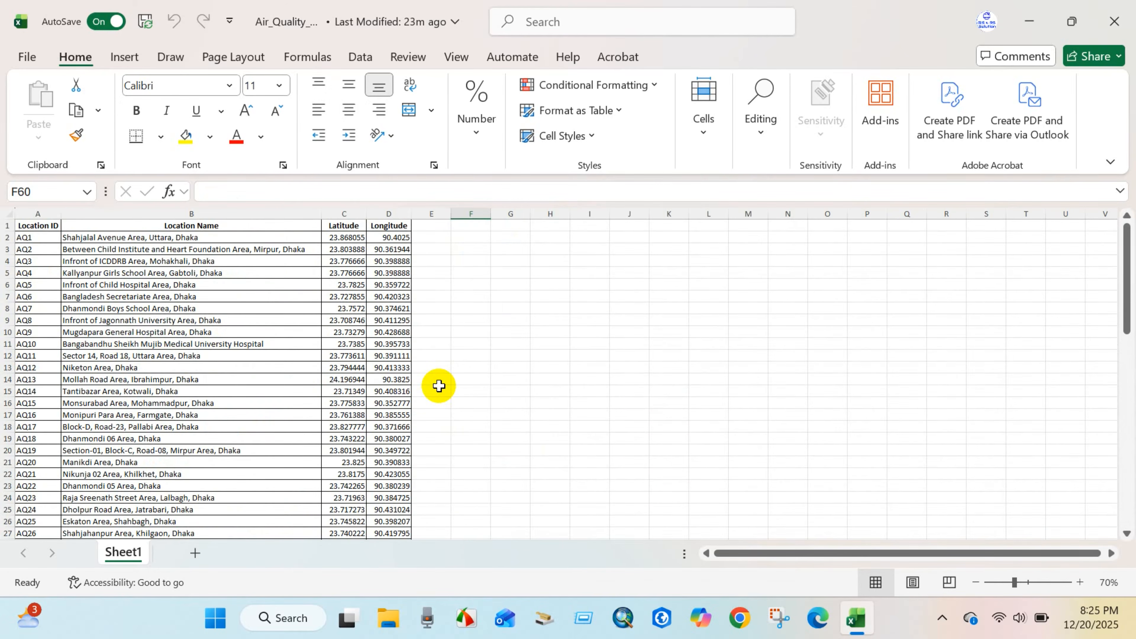
{"action": "scroll", "coordinate": [331, 406], "scroll_direction": "down", "scroll_amount": 20}
{"action": "scroll", "coordinate": [330, 407], "scroll_direction": "up", "scroll_amount": 14}
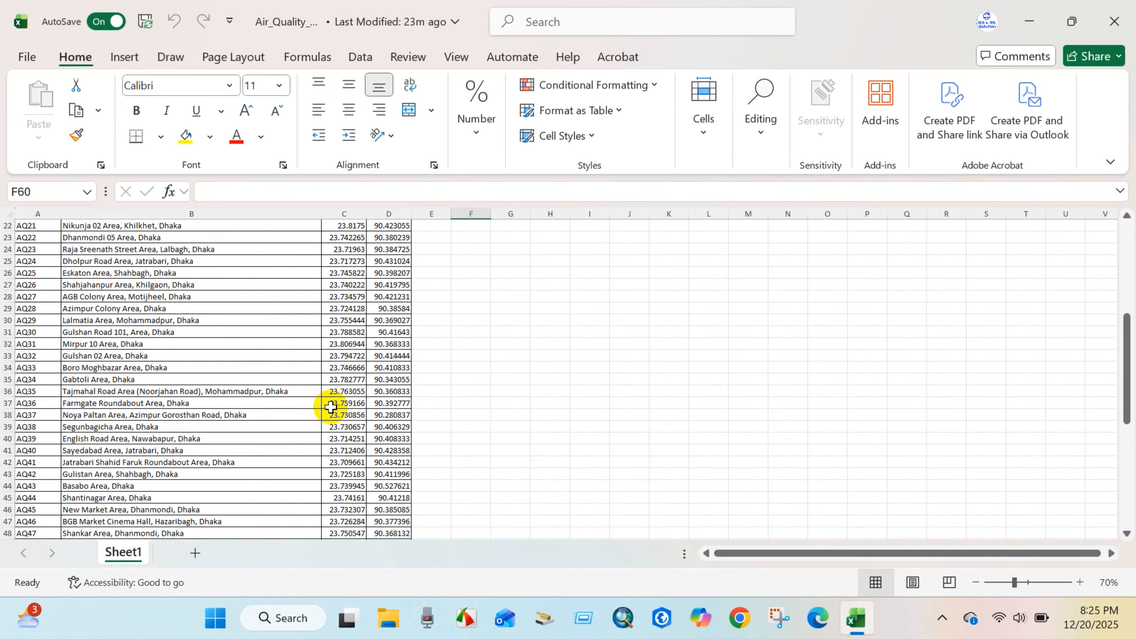
{"action": "scroll", "coordinate": [330, 406], "scroll_direction": "up", "scroll_amount": 7}
{"action": "left_click", "coordinate": [434, 366]}
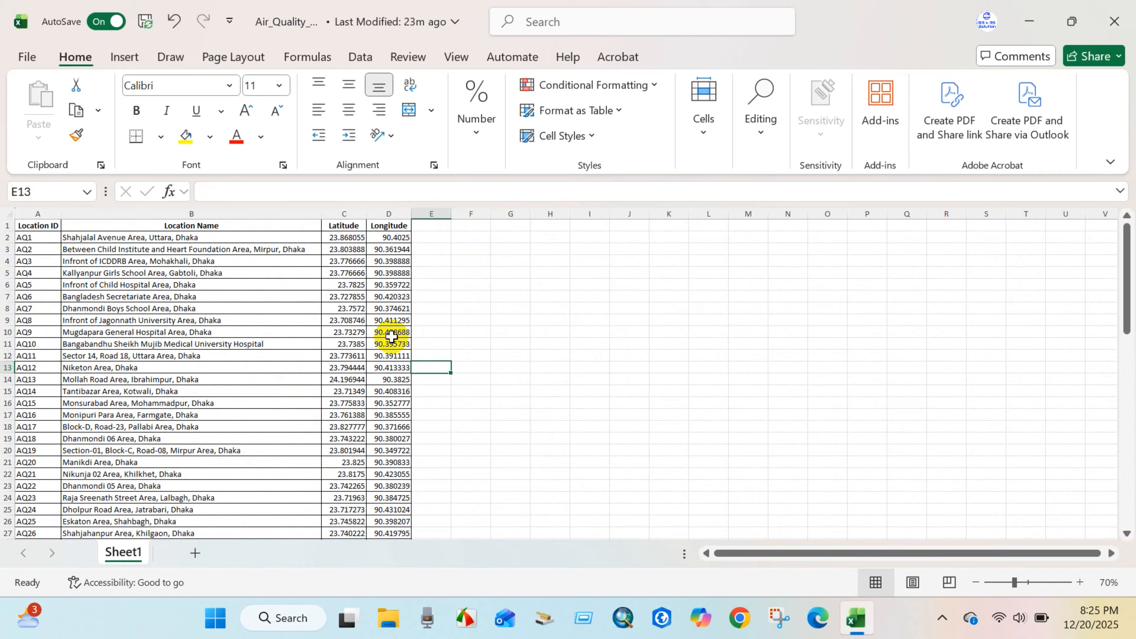
{"action": "scroll", "coordinate": [284, 344], "scroll_direction": "up", "scroll_amount": 2}
{"action": "scroll", "coordinate": [287, 347], "scroll_direction": "up", "scroll_amount": 2}
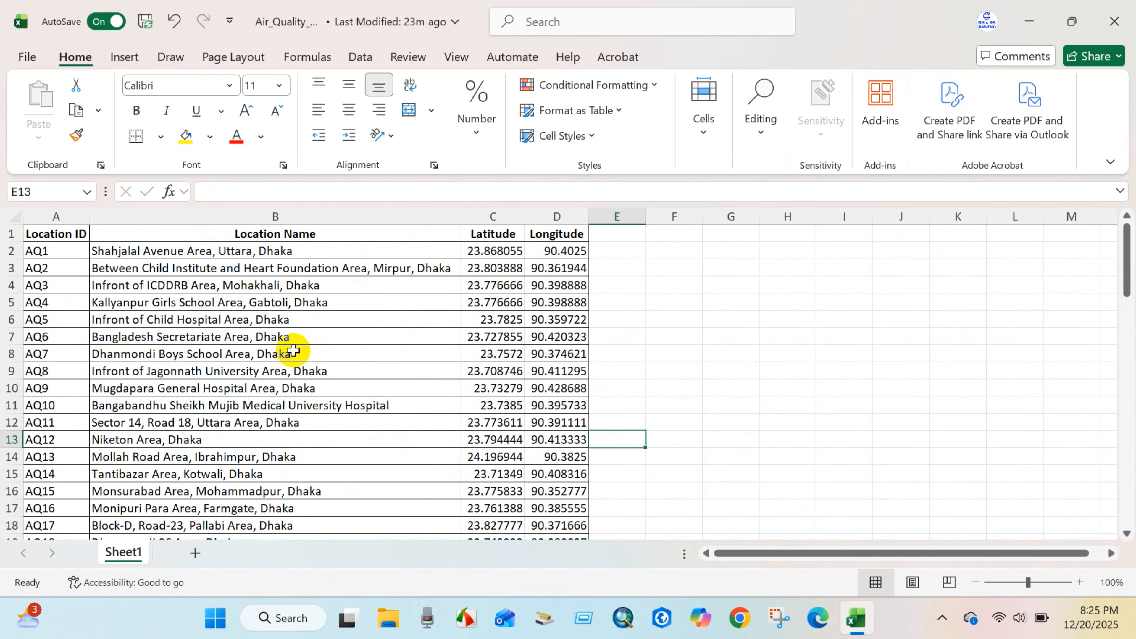
Save a copy of the workbook to the Desktop as Air_Quality_Data in CSV (Comma delimited) format.
{"action": "left_click", "coordinate": [25, 60]}
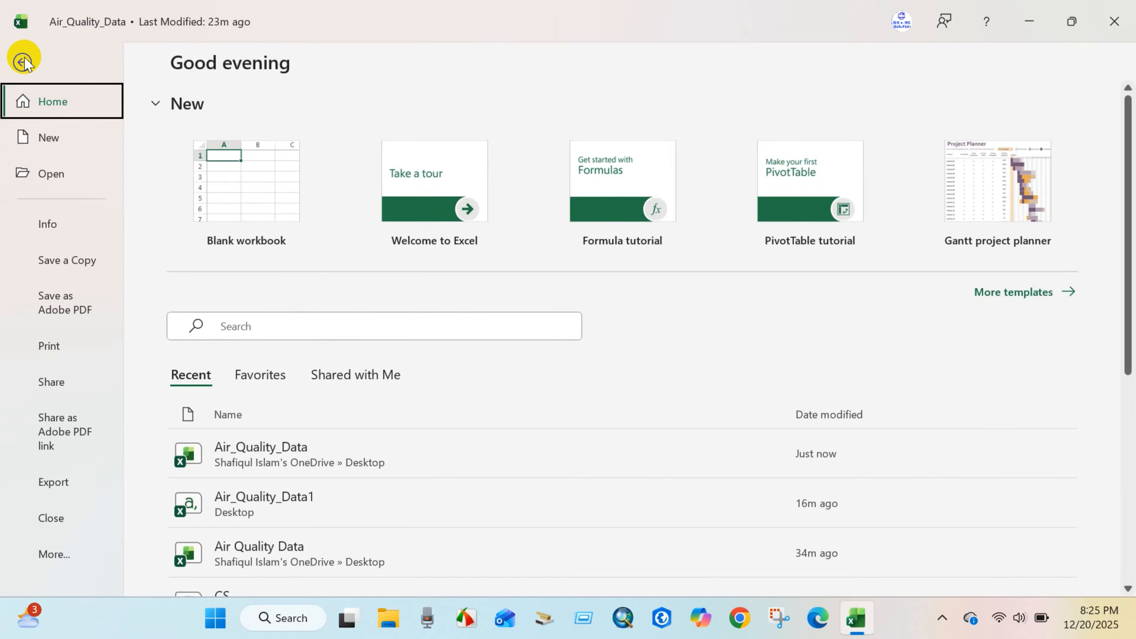
{"action": "left_click", "coordinate": [67, 260]}
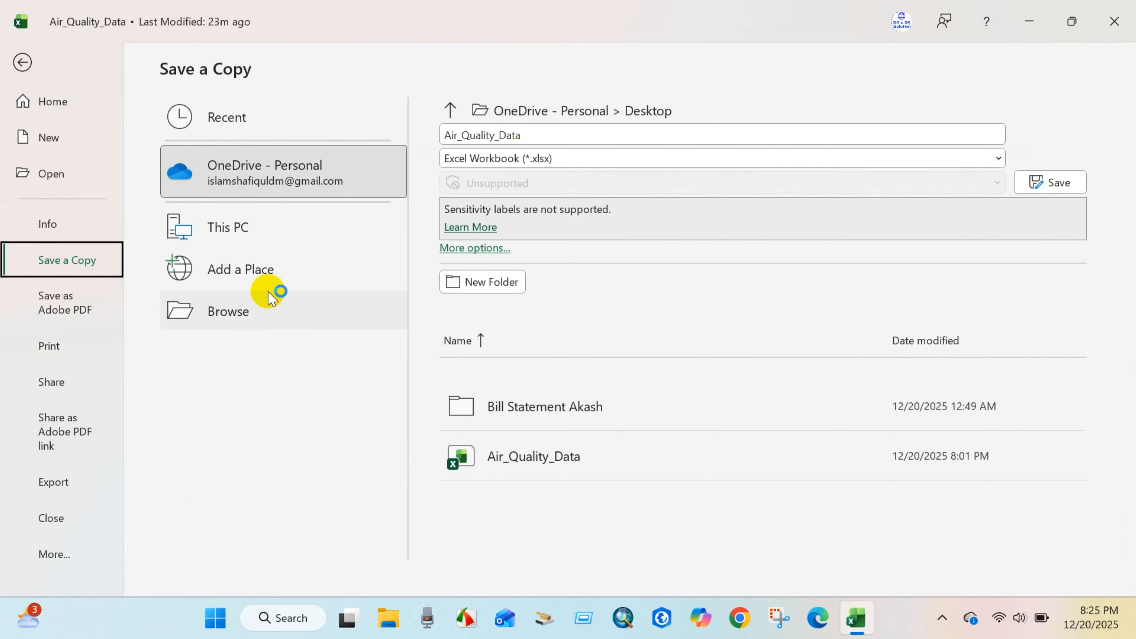
{"action": "left_click", "coordinate": [264, 323]}
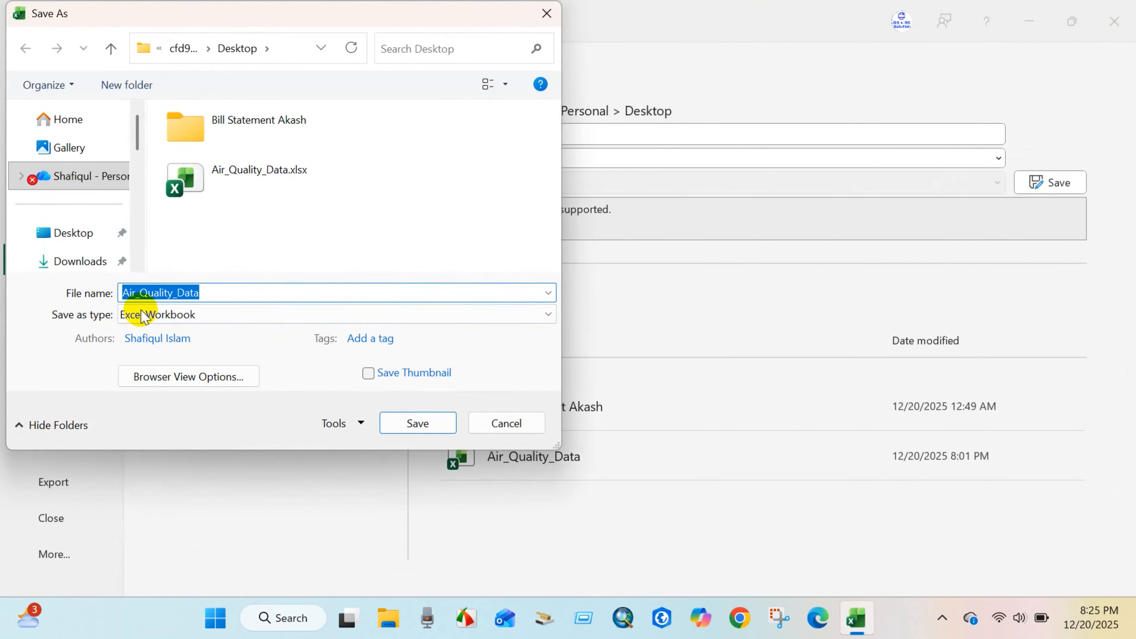
{"action": "left_click", "coordinate": [181, 315]}
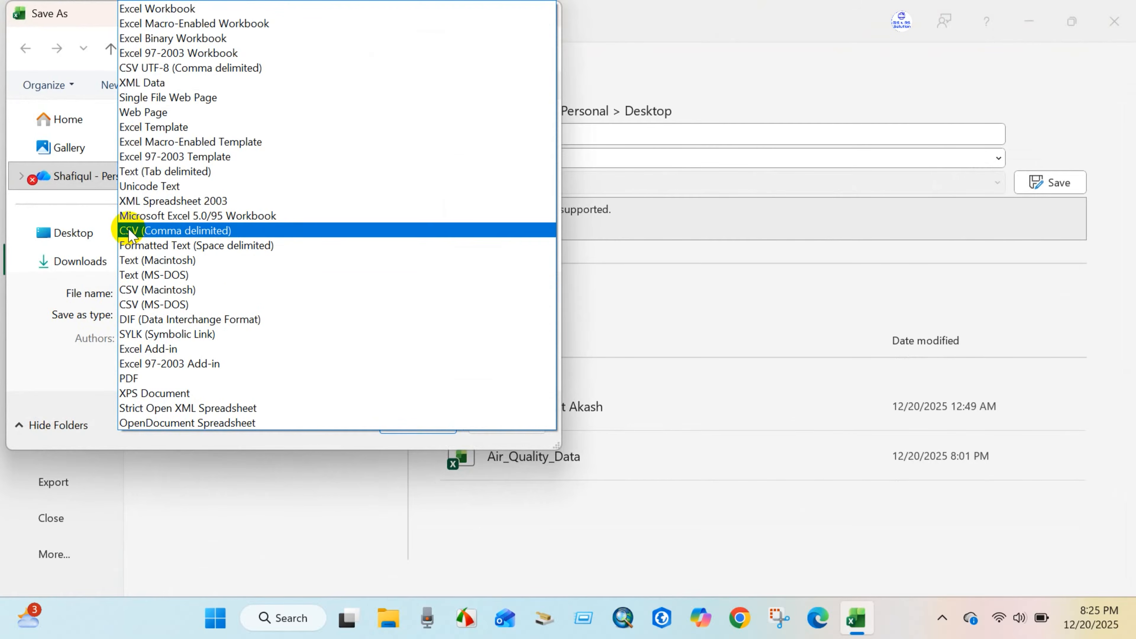
{"action": "left_click", "coordinate": [193, 231]}
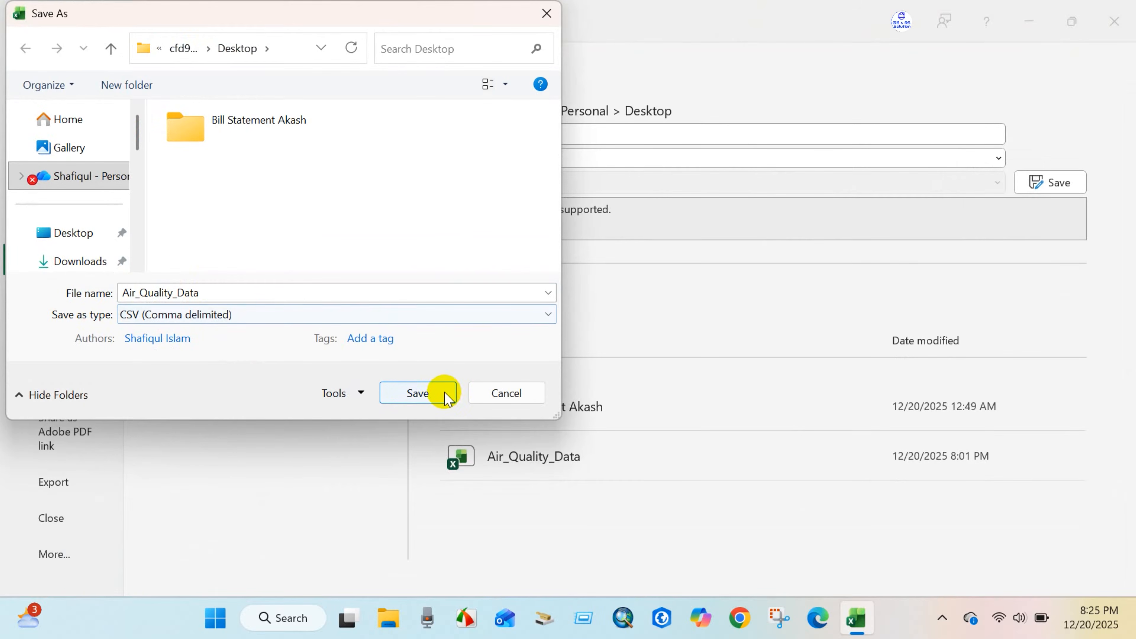
{"action": "left_click", "coordinate": [418, 393]}
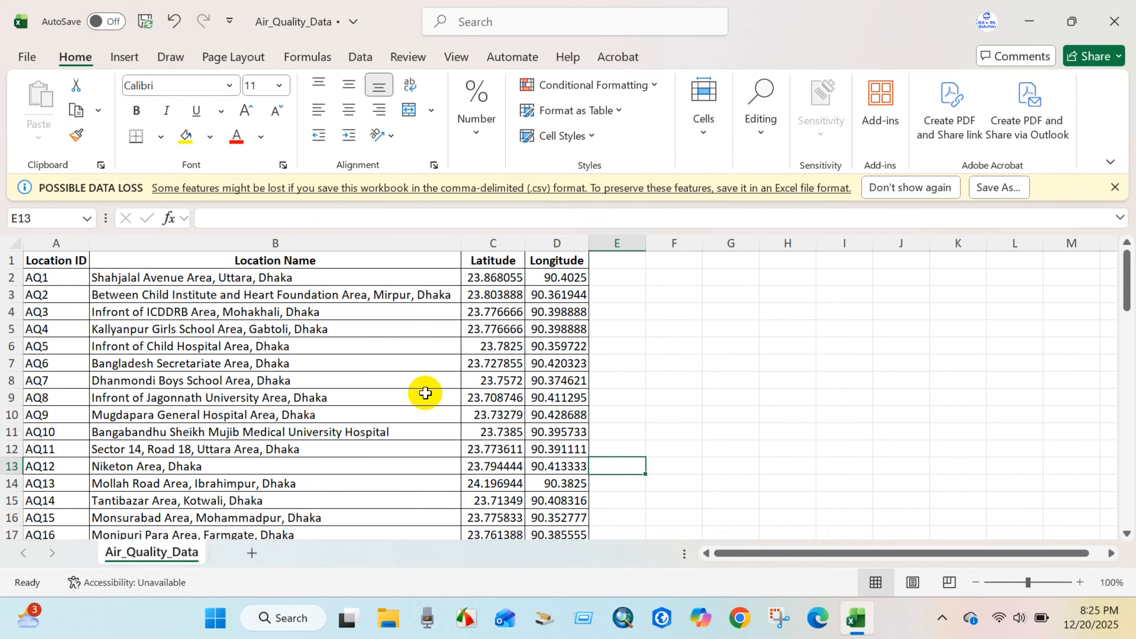
Close the CSV file in Excel and move its desktop icon above the original workbook.
{"action": "left_click", "coordinate": [1113, 21]}
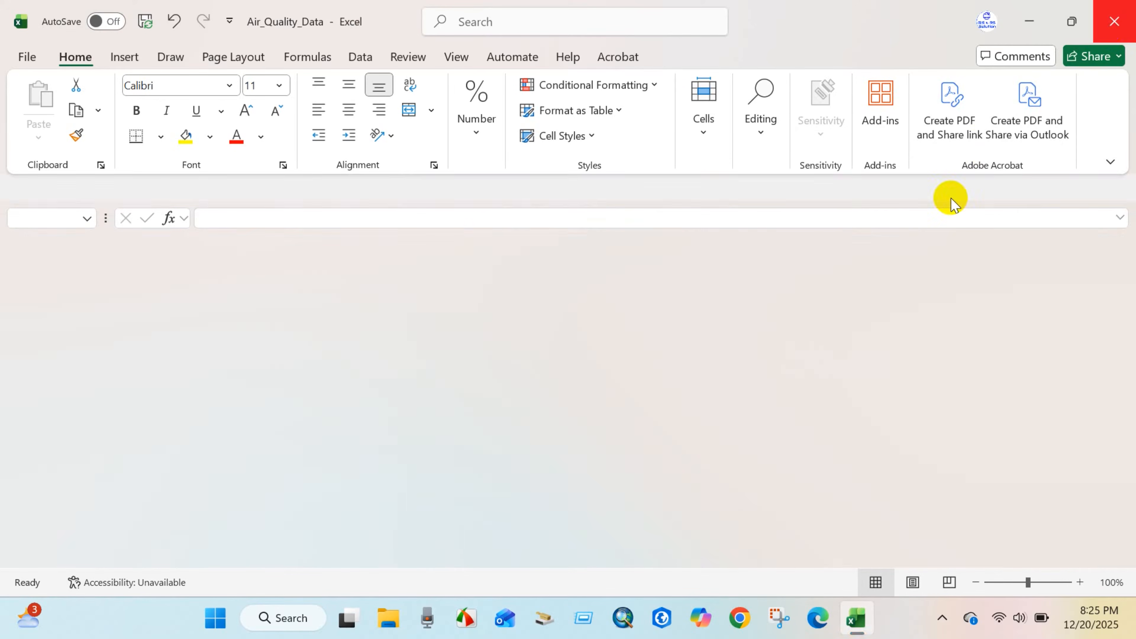
{"action": "left_click_drag", "start_coordinate": [67, 323], "coordinate": [465, 134]}
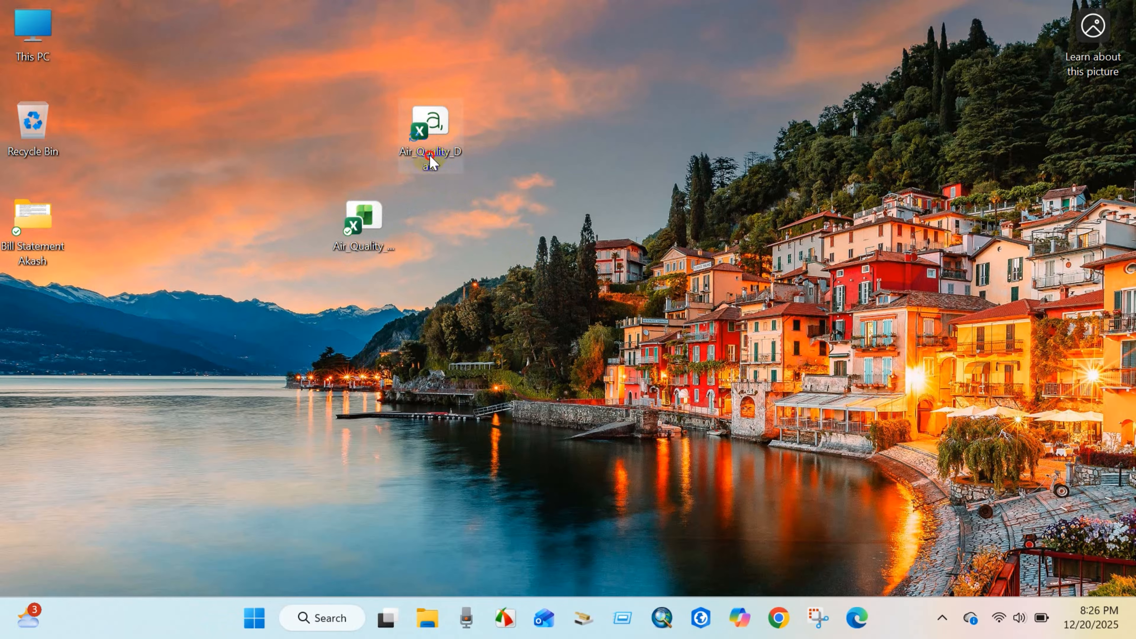
Switch to ArcGIS Pro and open the coordinate system settings in the map's properties.
{"action": "left_click", "coordinate": [699, 617]}
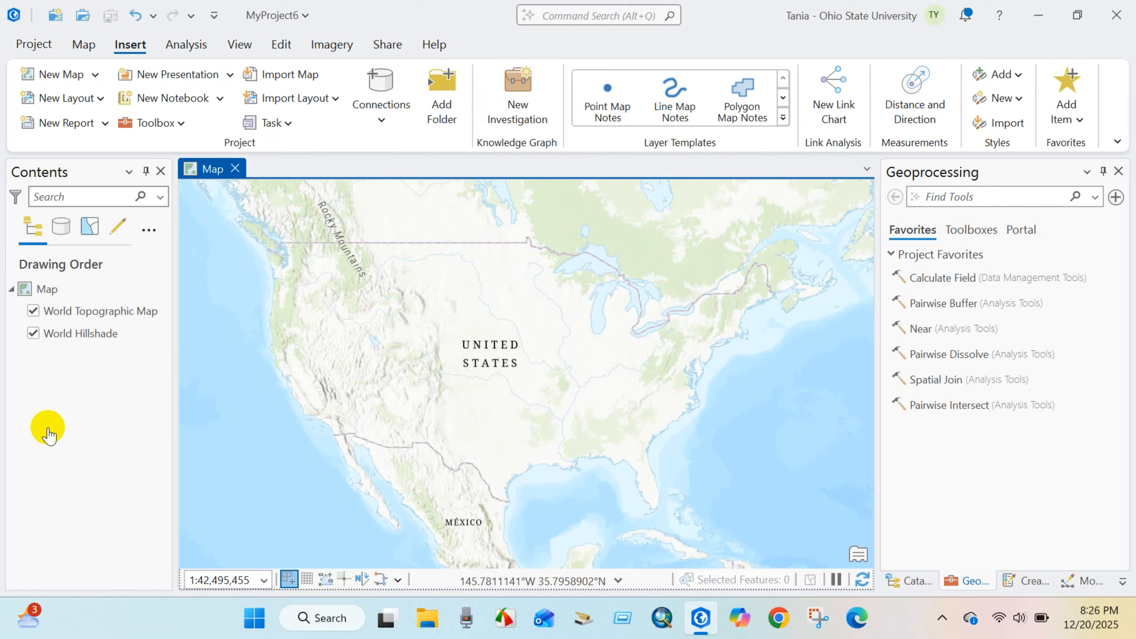
{"action": "right_click", "coordinate": [45, 291]}
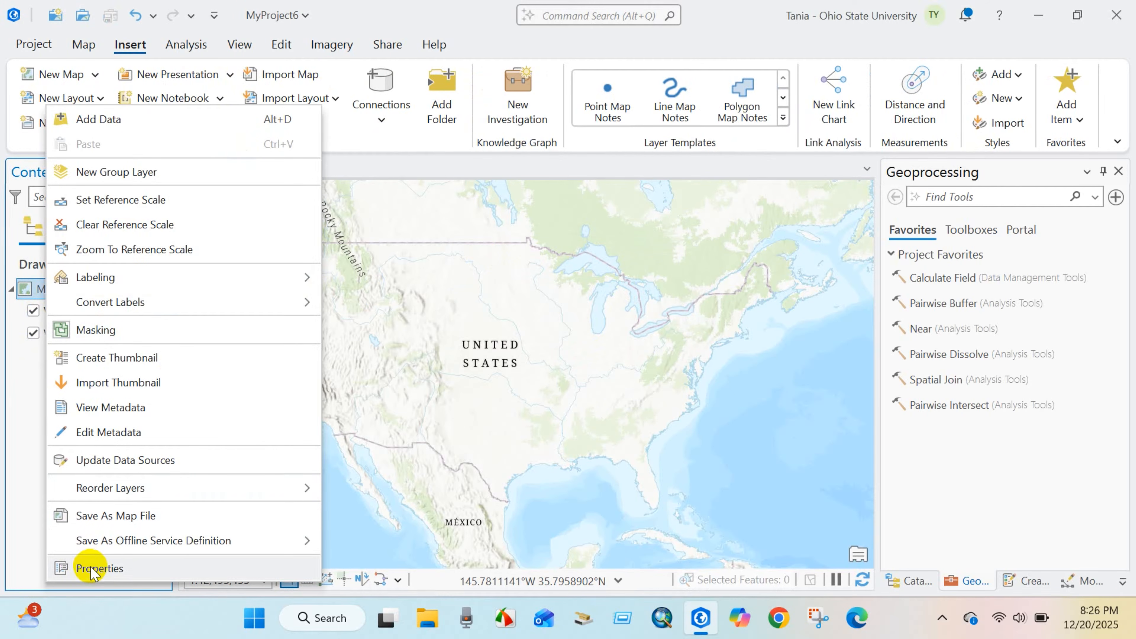
{"action": "left_click", "coordinate": [109, 569]}
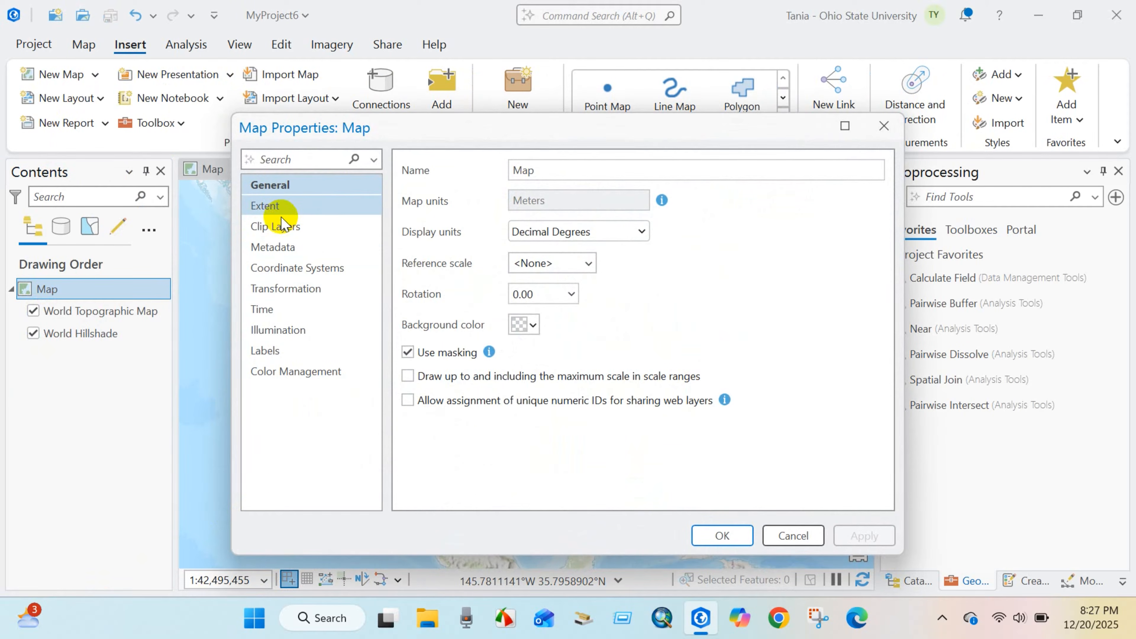
{"action": "left_click", "coordinate": [295, 268]}
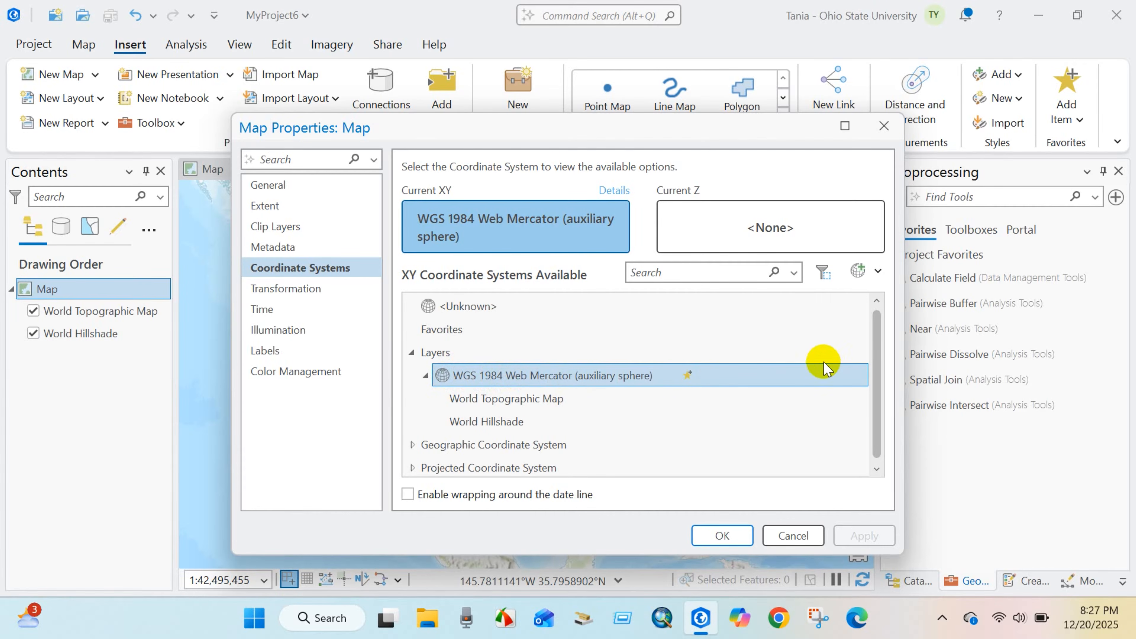
Set the map's XY coordinate system to WGS 1984 from the World group of geographic coordinate systems and apply it.
{"action": "scroll", "coordinate": [859, 371], "scroll_direction": "down", "scroll_amount": 1}
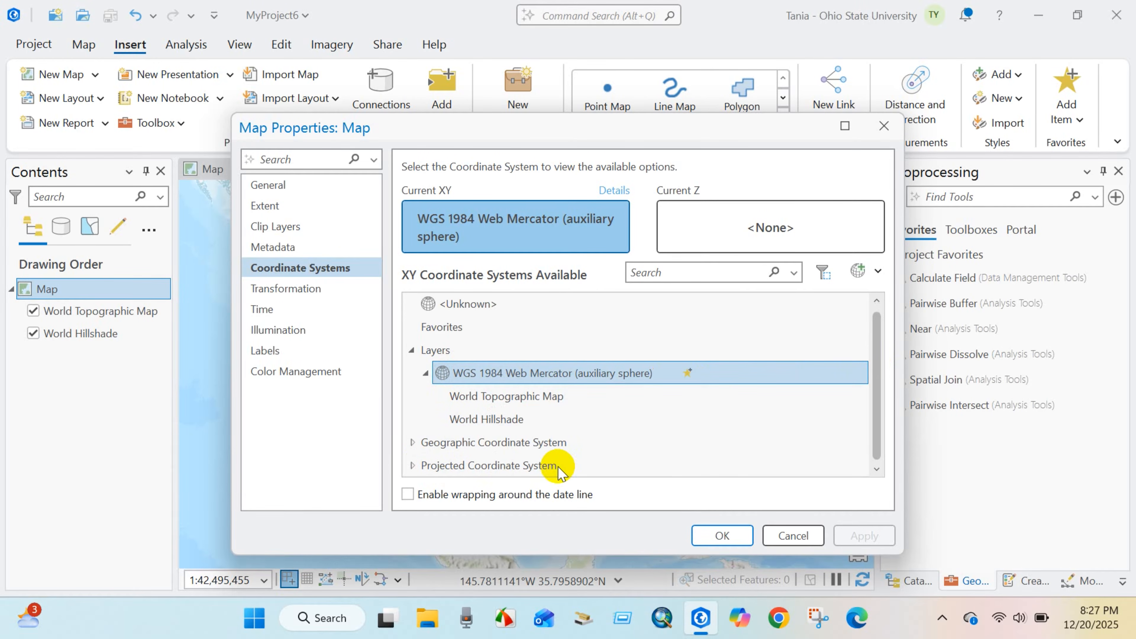
{"action": "left_click", "coordinate": [412, 442]}
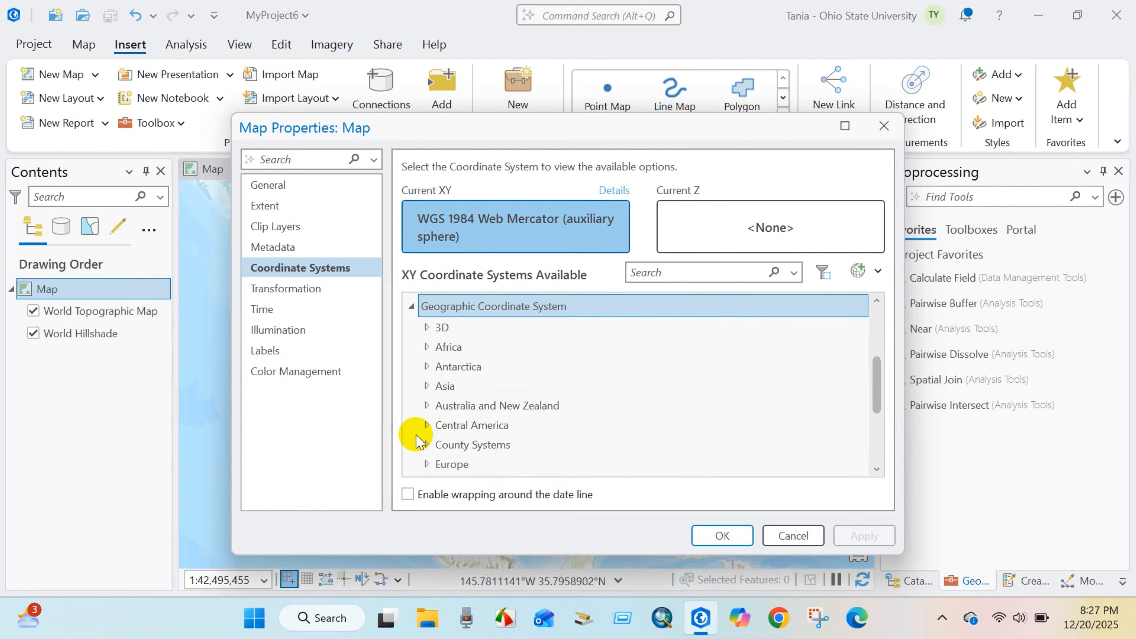
{"action": "scroll", "coordinate": [497, 417], "scroll_direction": "down", "scroll_amount": 1}
{"action": "scroll", "coordinate": [504, 419], "scroll_direction": "down", "scroll_amount": 3}
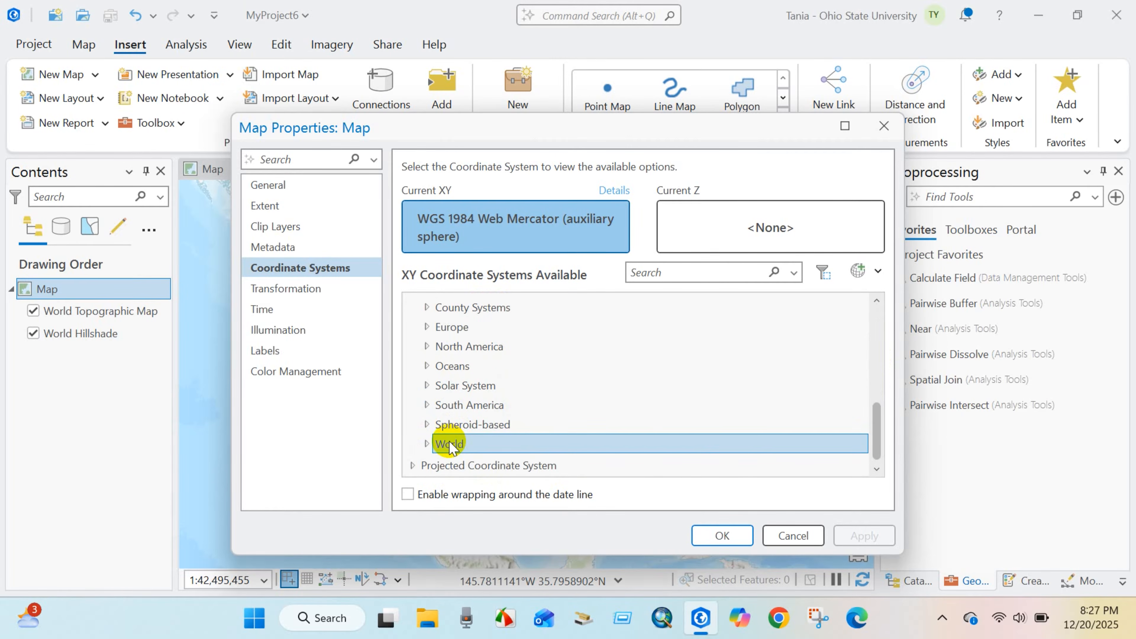
{"action": "left_click", "coordinate": [426, 444]}
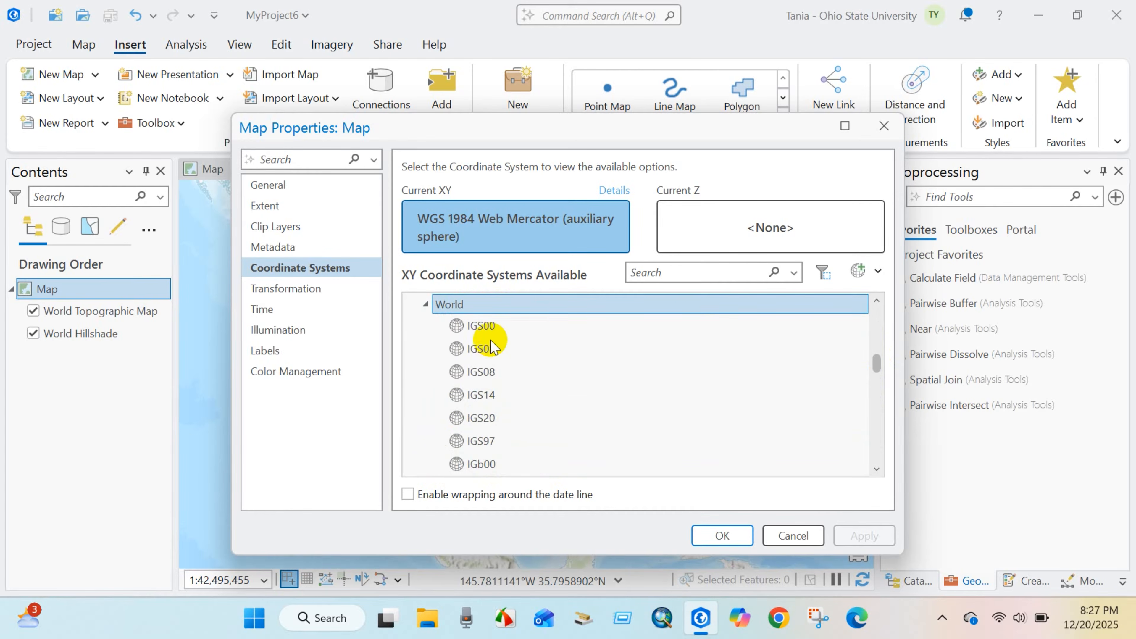
{"action": "scroll", "coordinate": [495, 412], "scroll_direction": "down", "scroll_amount": 3}
{"action": "scroll", "coordinate": [493, 419], "scroll_direction": "down", "scroll_amount": 8}
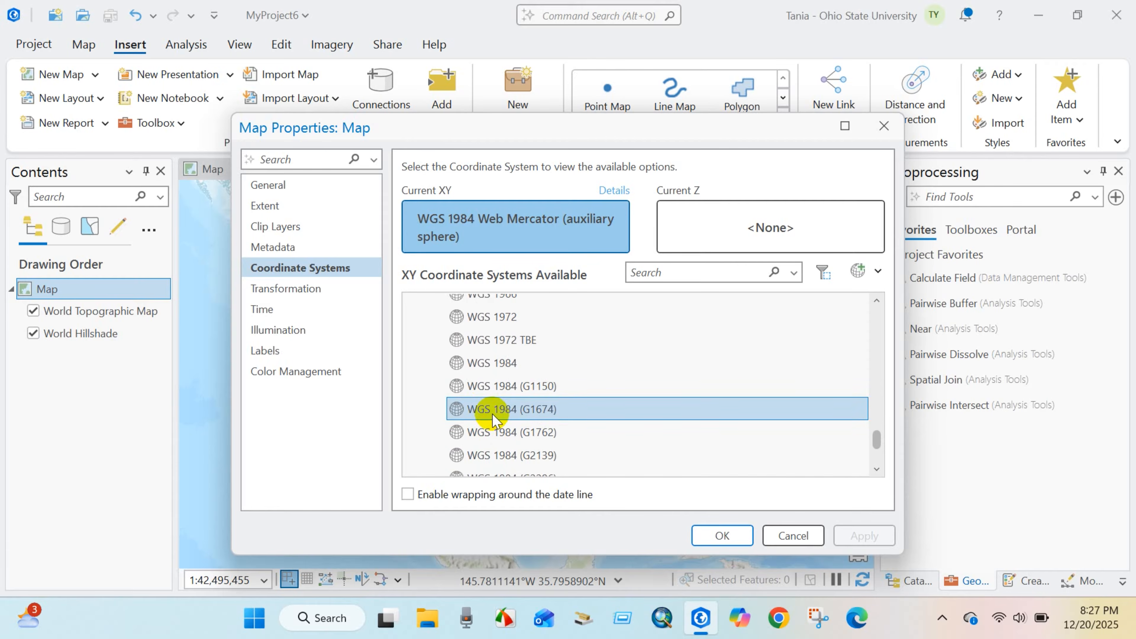
{"action": "left_click", "coordinate": [510, 363]}
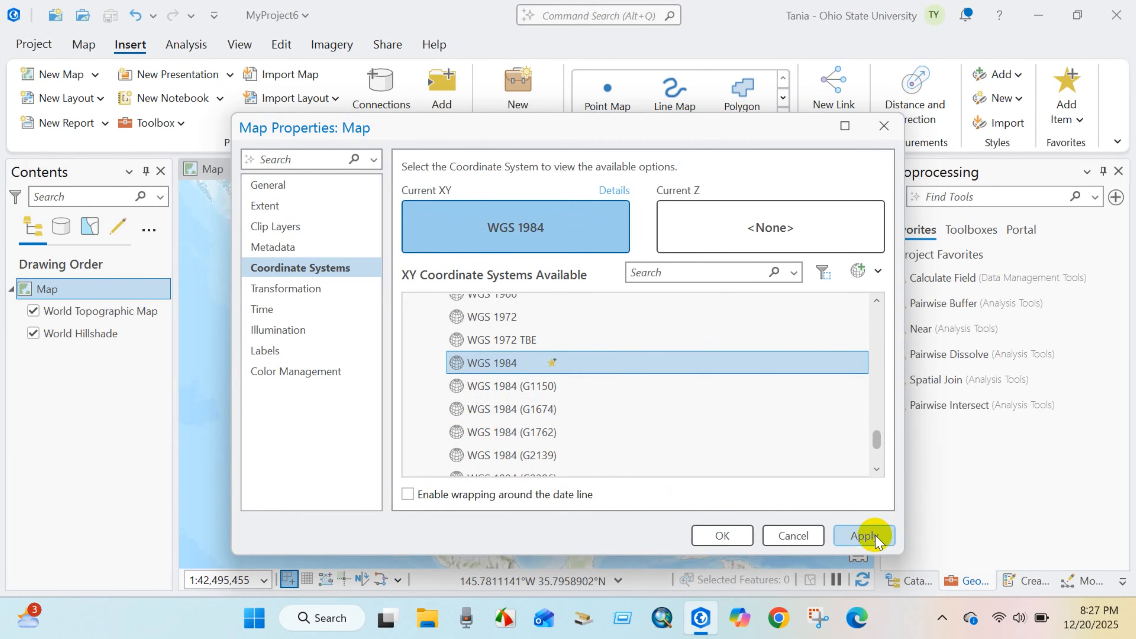
{"action": "left_click", "coordinate": [864, 536]}
{"action": "left_click", "coordinate": [722, 536]}
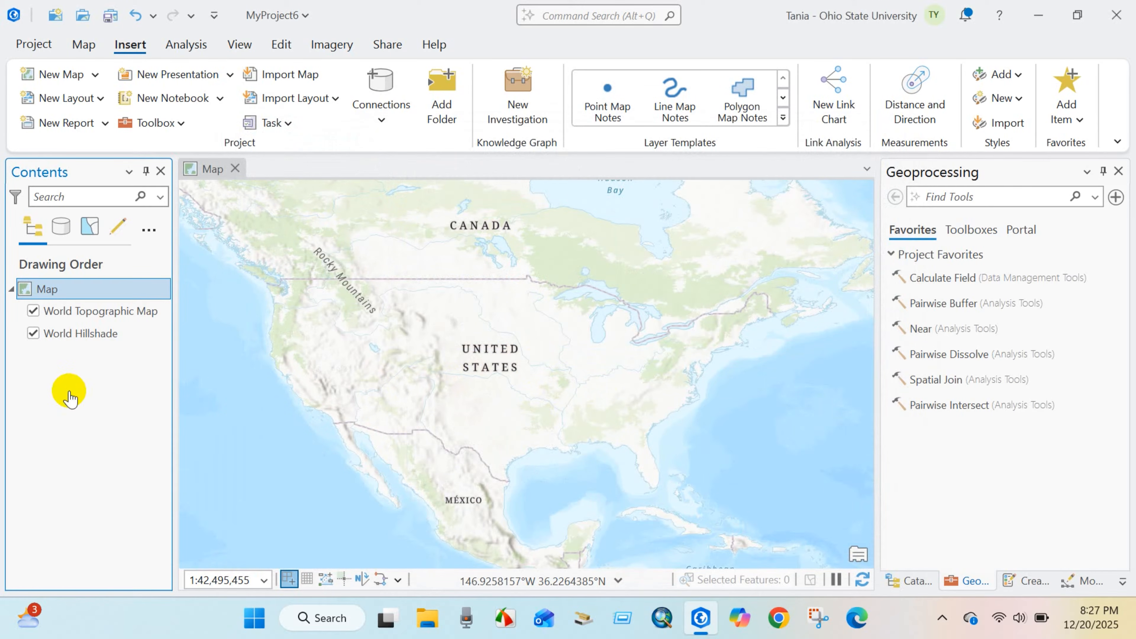
Start the XY Table To Point tool and load Air_Quality_Data.csv from the Desktop as its input table.
{"action": "left_click", "coordinate": [83, 45]}
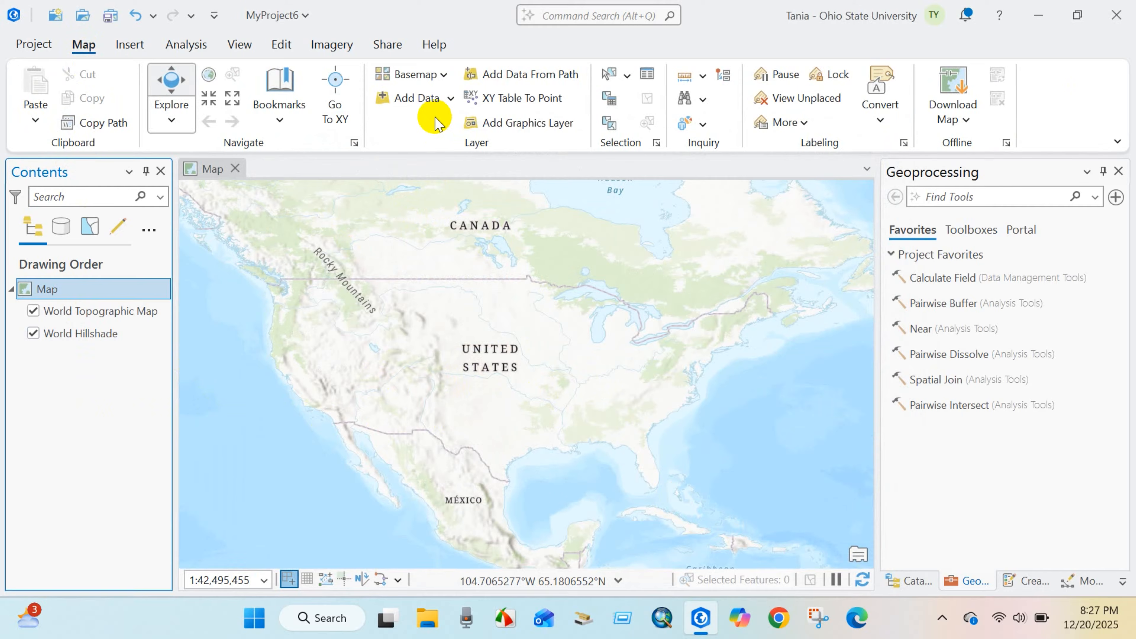
{"action": "left_click", "coordinate": [451, 99]}
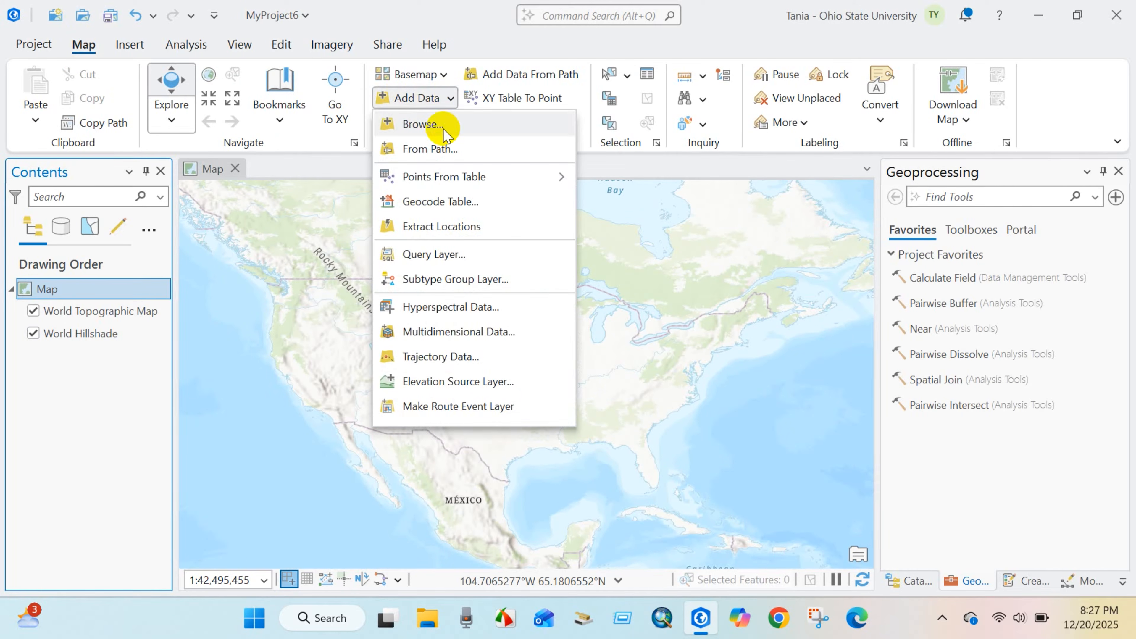
{"action": "mouse_move", "coordinate": [446, 182]}
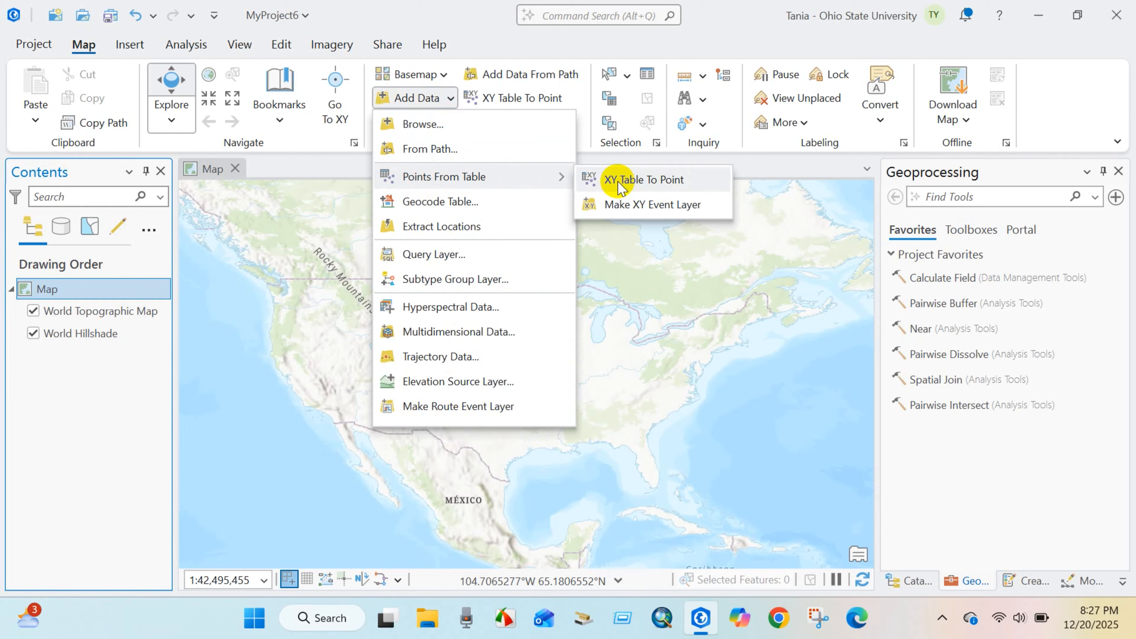
{"action": "left_click", "coordinate": [667, 182]}
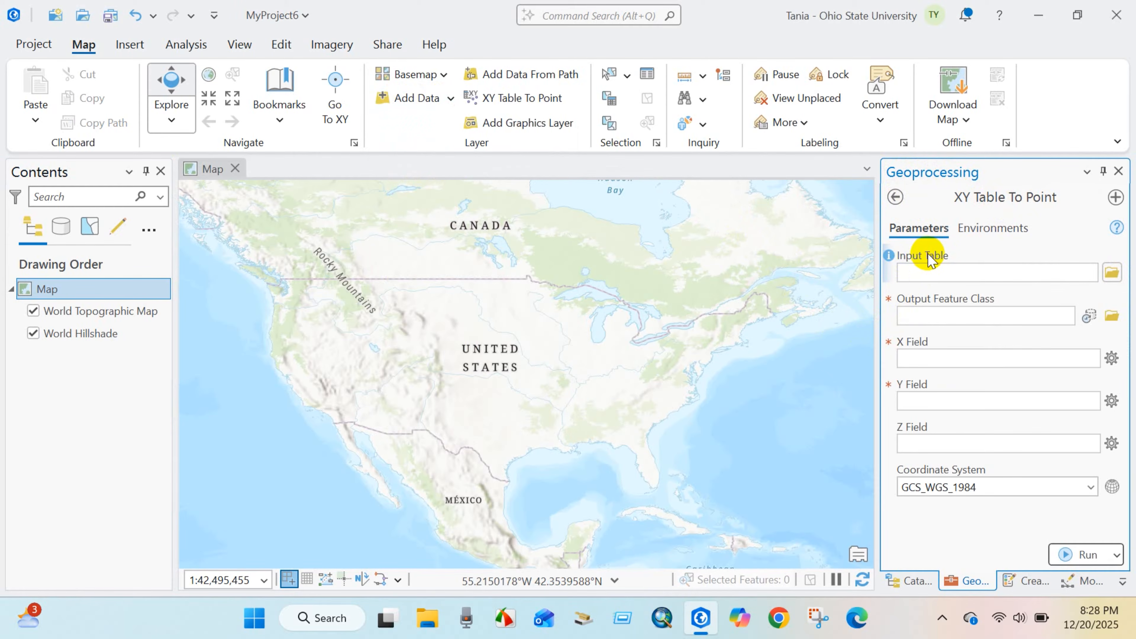
{"action": "left_click", "coordinate": [1111, 274]}
{"action": "double_click", "coordinate": [635, 245]}
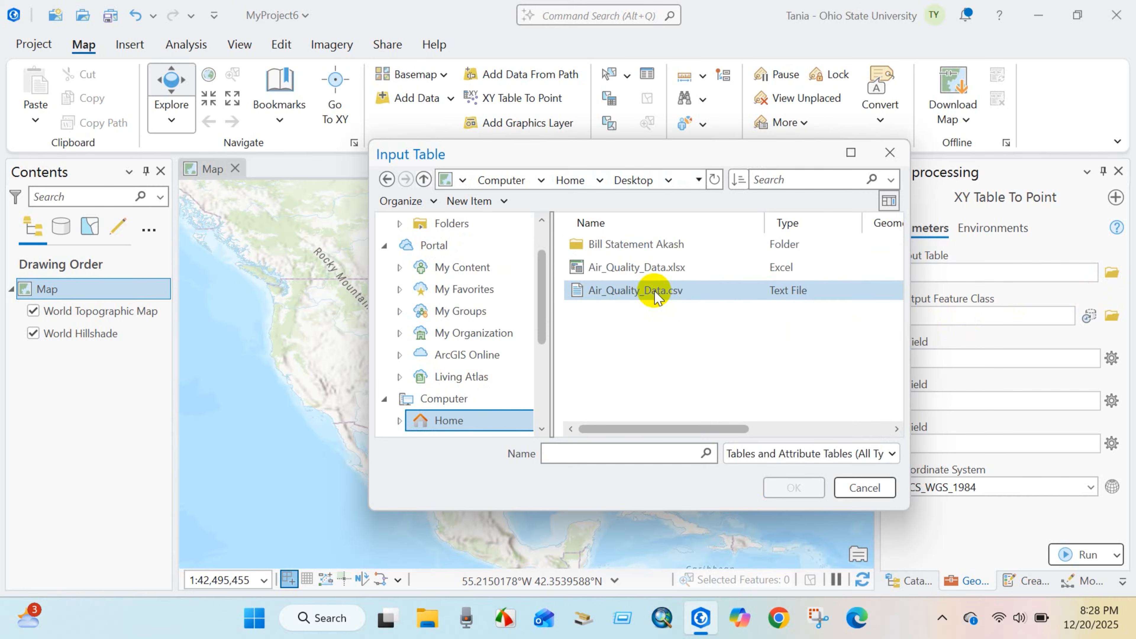
{"action": "left_click", "coordinate": [614, 295]}
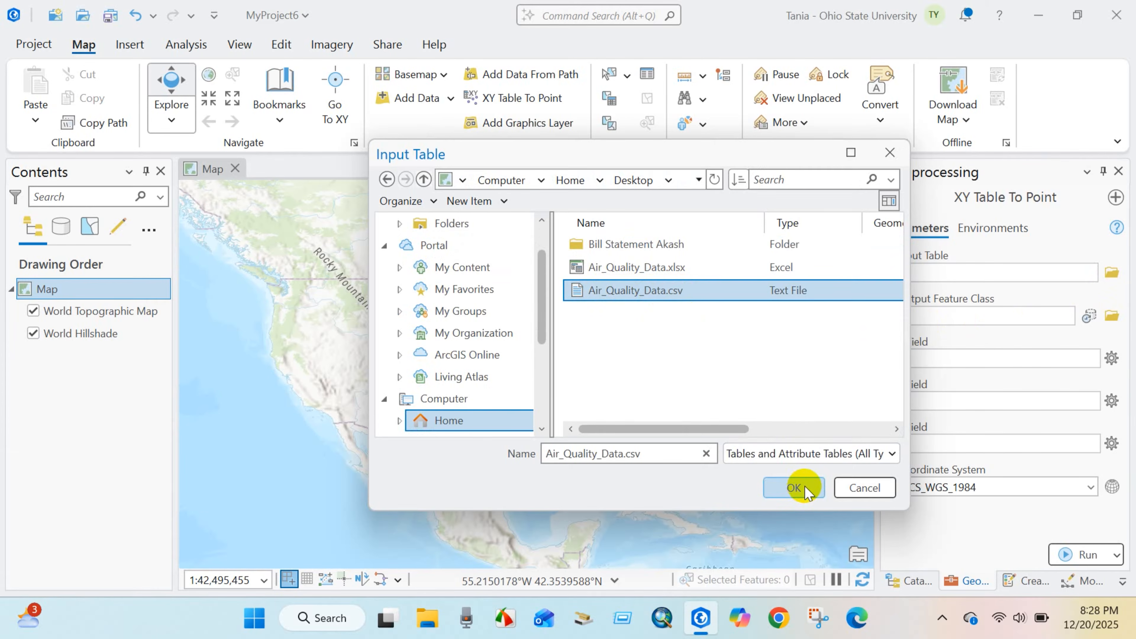
{"action": "left_click", "coordinate": [795, 488]}
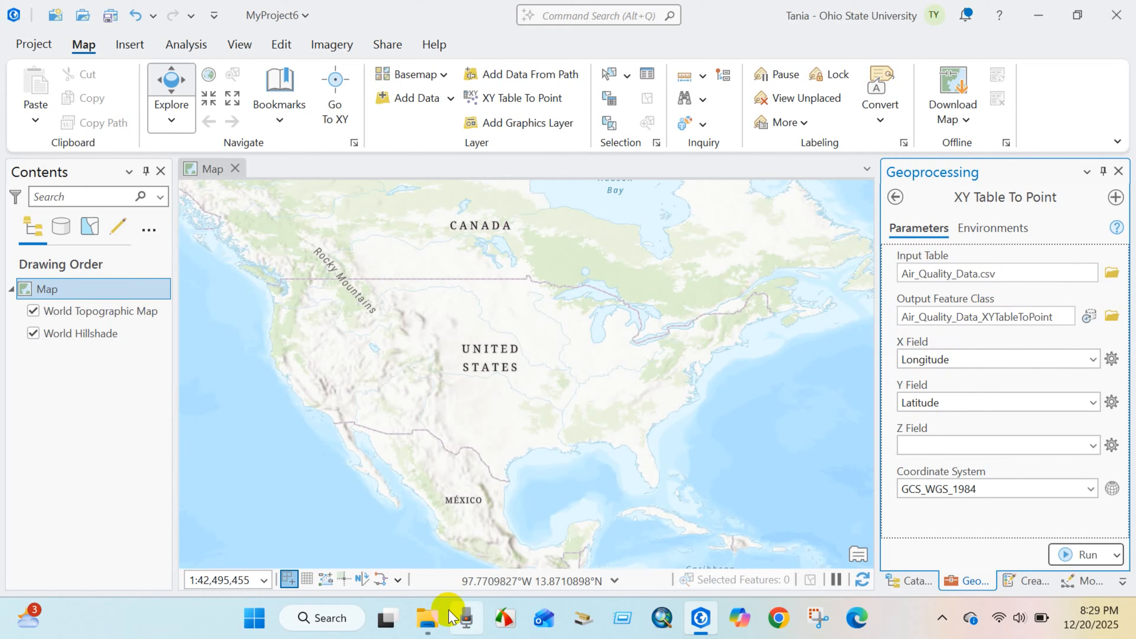
Open the Air_Quality_Data table in Excel and examine its Latitude and Longitude columns with columns B to D fitted to their contents.
{"action": "left_click", "coordinate": [428, 618]}
{"action": "double_click", "coordinate": [340, 227]}
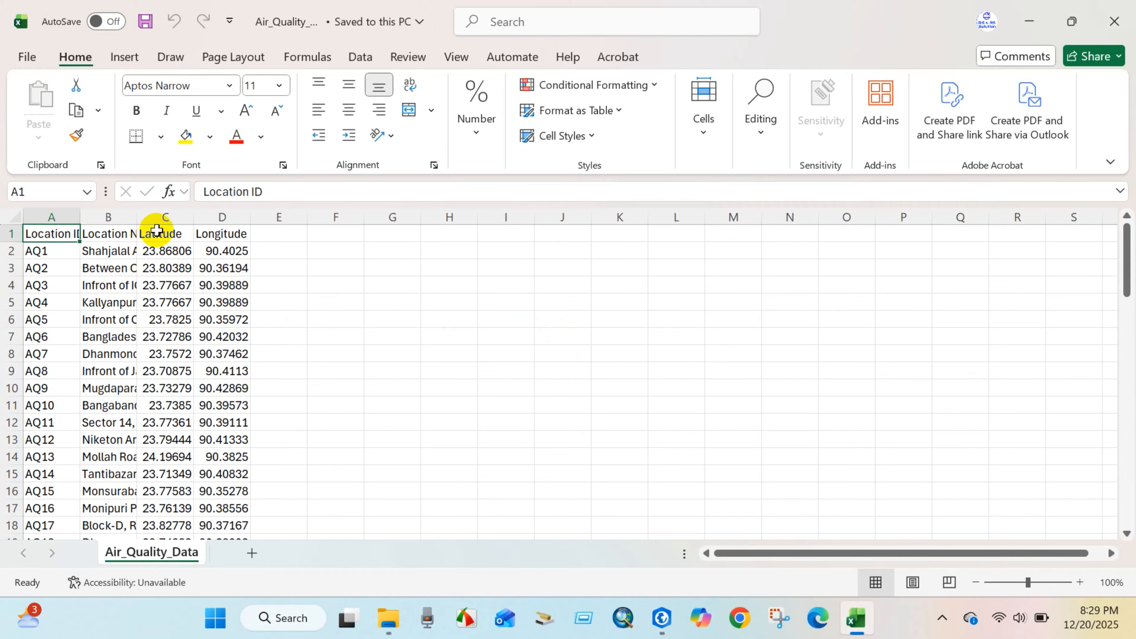
{"action": "double_click", "coordinate": [194, 216]}
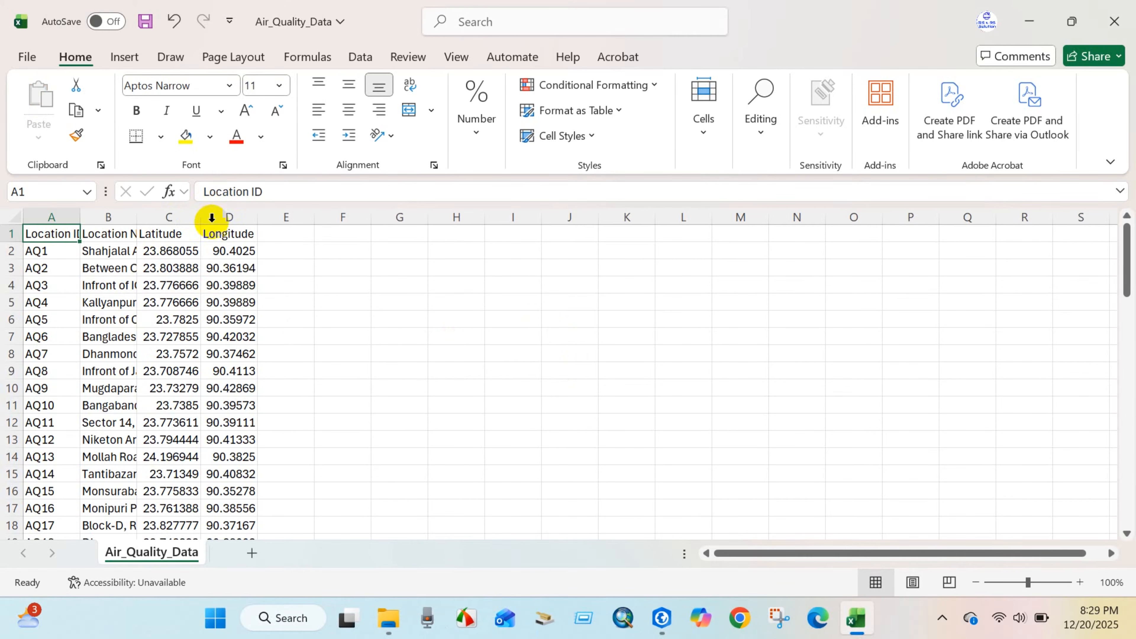
{"action": "double_click", "coordinate": [262, 215]}
{"action": "left_click", "coordinate": [169, 218]}
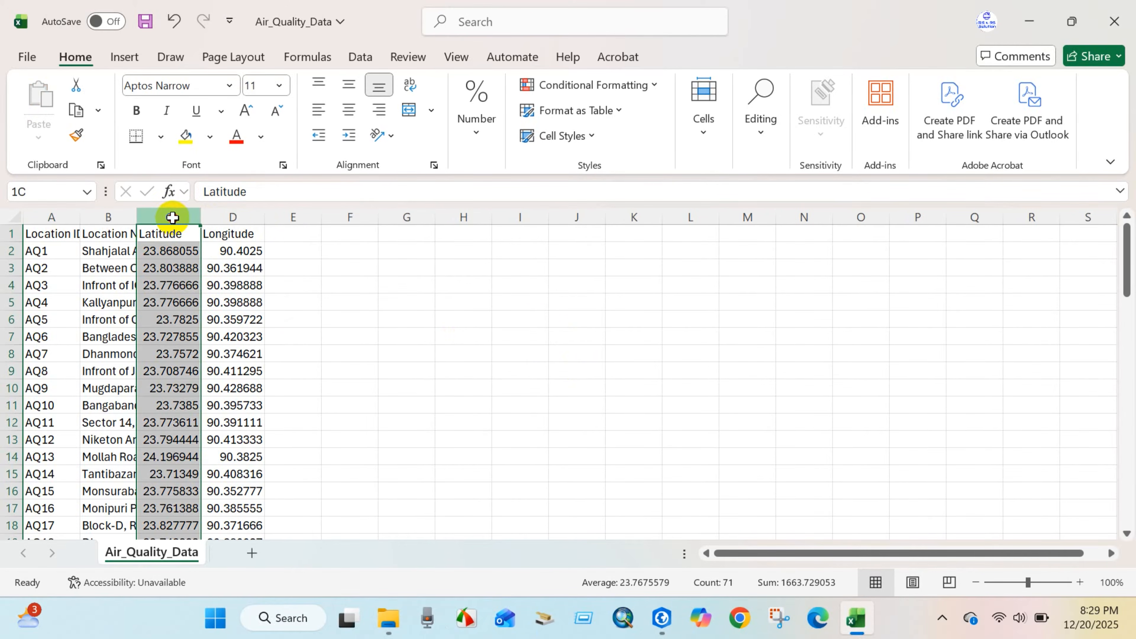
{"action": "left_click", "coordinate": [233, 217]}
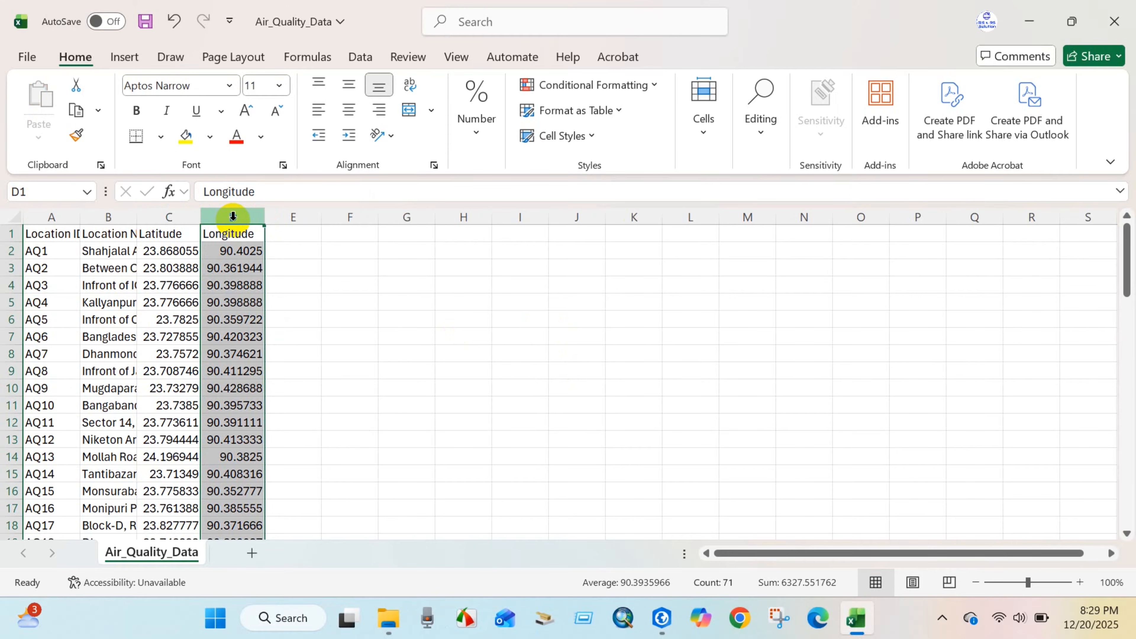
{"action": "double_click", "coordinate": [136, 216]}
{"action": "left_click", "coordinate": [665, 274]}
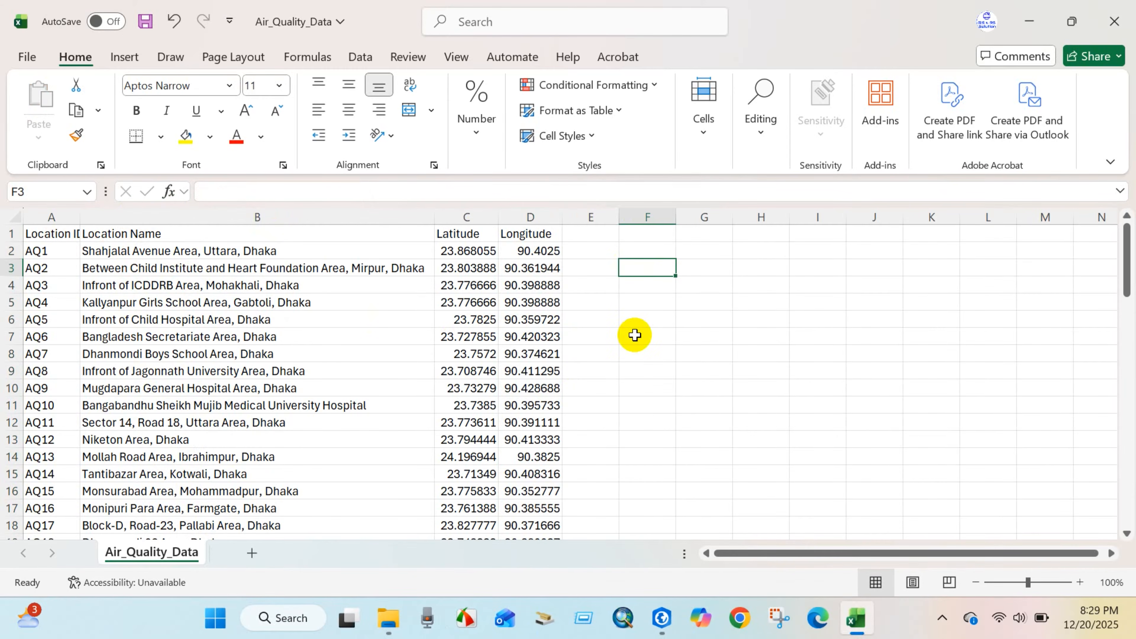
Switch back to ArcGIS Pro, run XY Table To Point with Longitude as X, Latitude as Y and GCS_WGS_1984, and inspect the plotted points.
{"action": "left_click", "coordinate": [661, 618]}
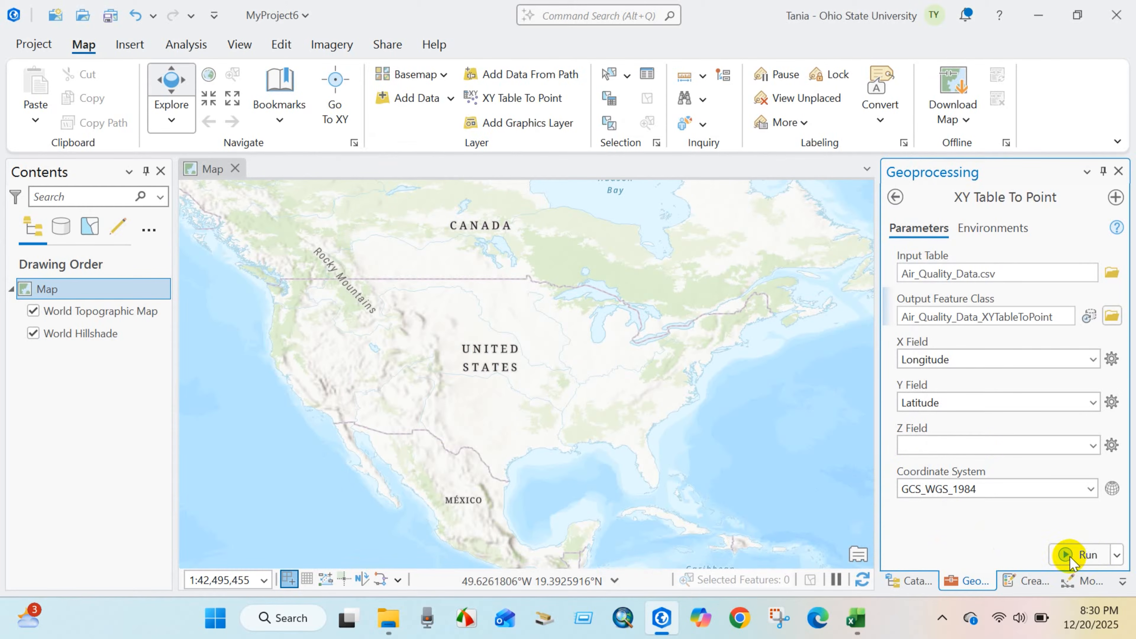
{"action": "left_click", "coordinate": [1083, 556]}
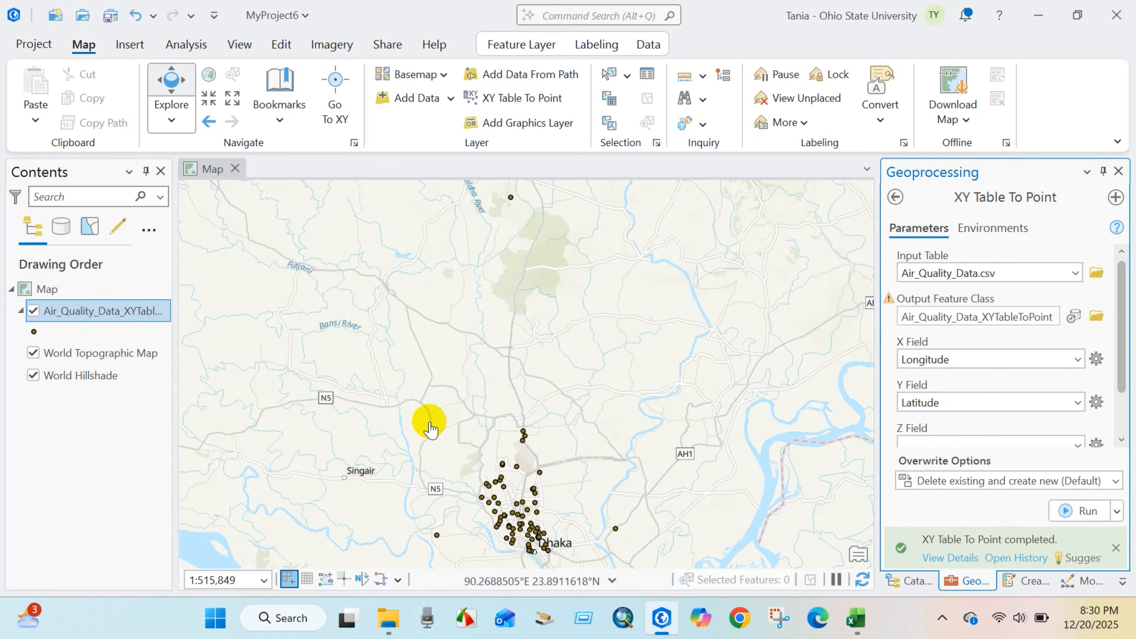
{"action": "left_click_drag", "start_coordinate": [431, 409], "coordinate": [437, 287]}
{"action": "scroll", "coordinate": [471, 365], "scroll_direction": "up", "scroll_amount": 3}
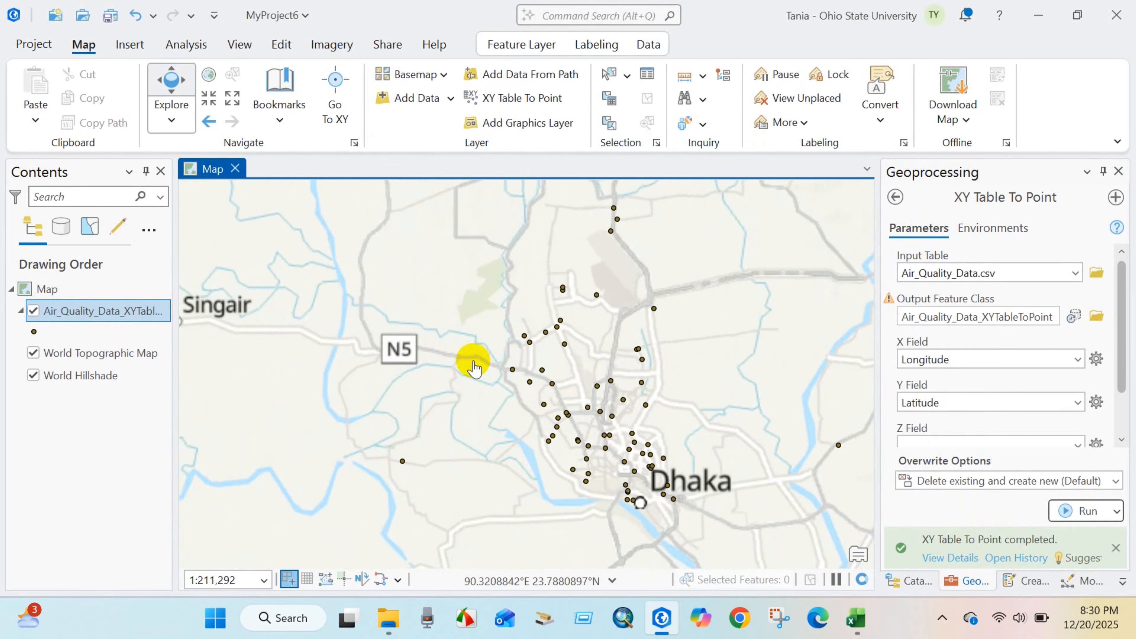
{"action": "left_click_drag", "start_coordinate": [507, 412], "coordinate": [448, 406]}
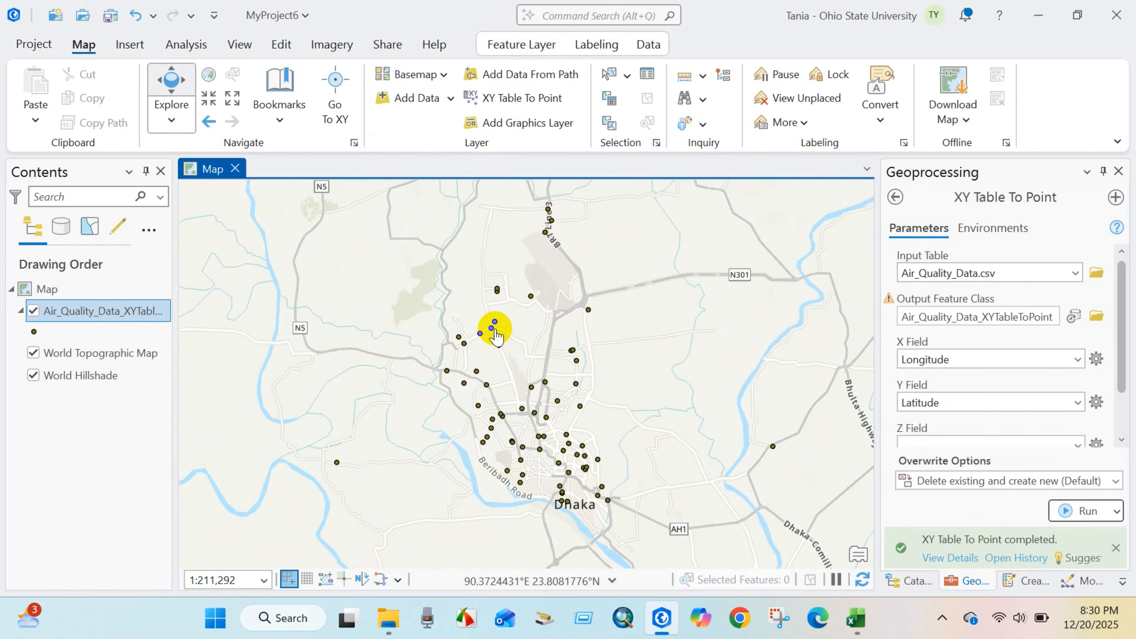
{"action": "scroll", "coordinate": [495, 327], "scroll_direction": "up", "scroll_amount": 2}
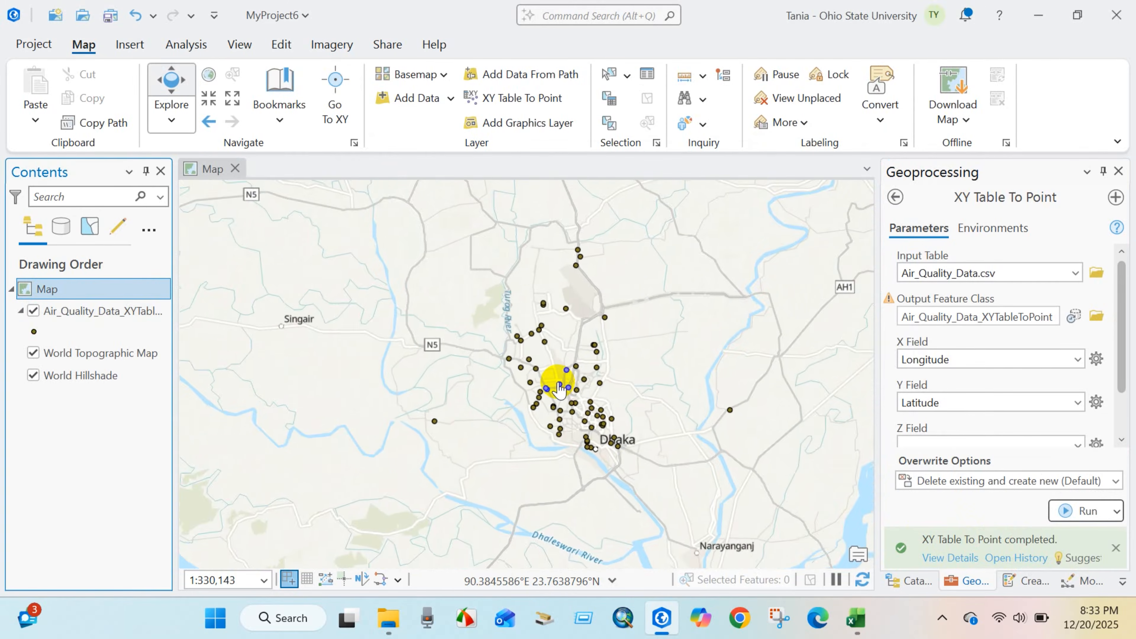
{"action": "scroll", "coordinate": [553, 378], "scroll_direction": "up", "scroll_amount": 4}
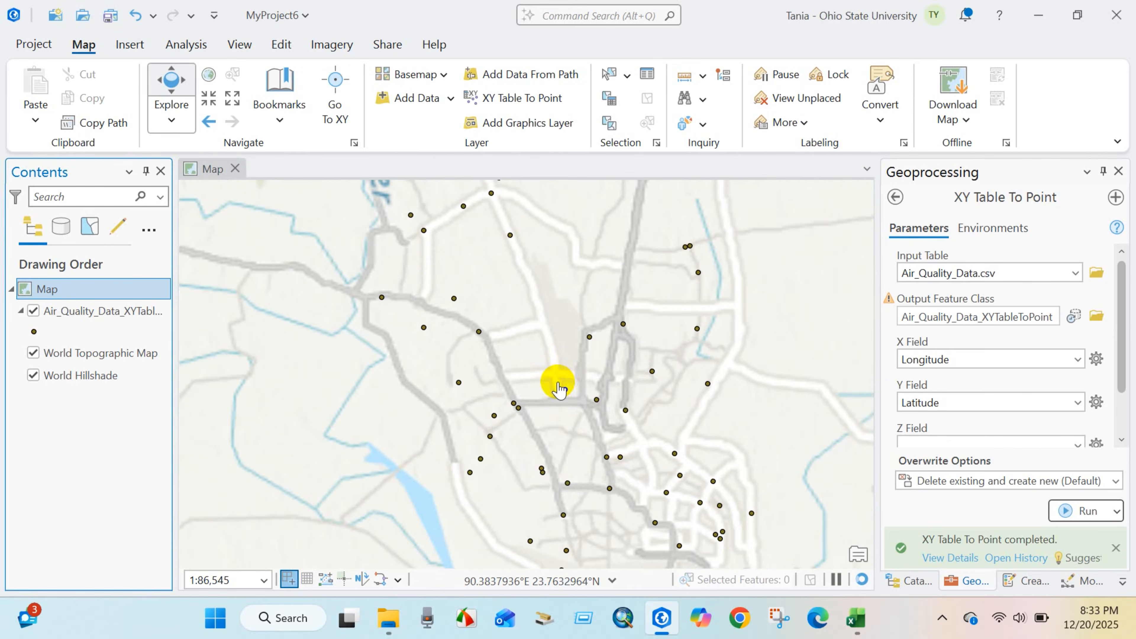
{"action": "left_click_drag", "start_coordinate": [547, 313], "coordinate": [508, 371]}
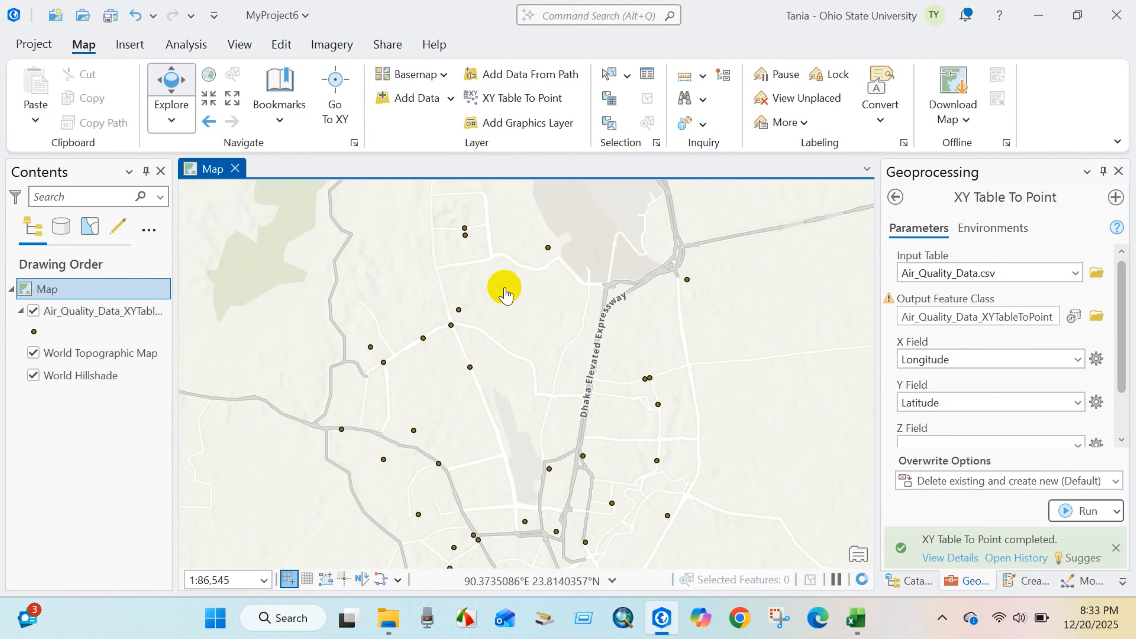
Change the air quality point layer's symbol to Square 4 from the ArcGIS 2D style and inspect the points on the map.
{"action": "left_click", "coordinate": [33, 332]}
{"action": "left_click", "coordinate": [33, 332]}
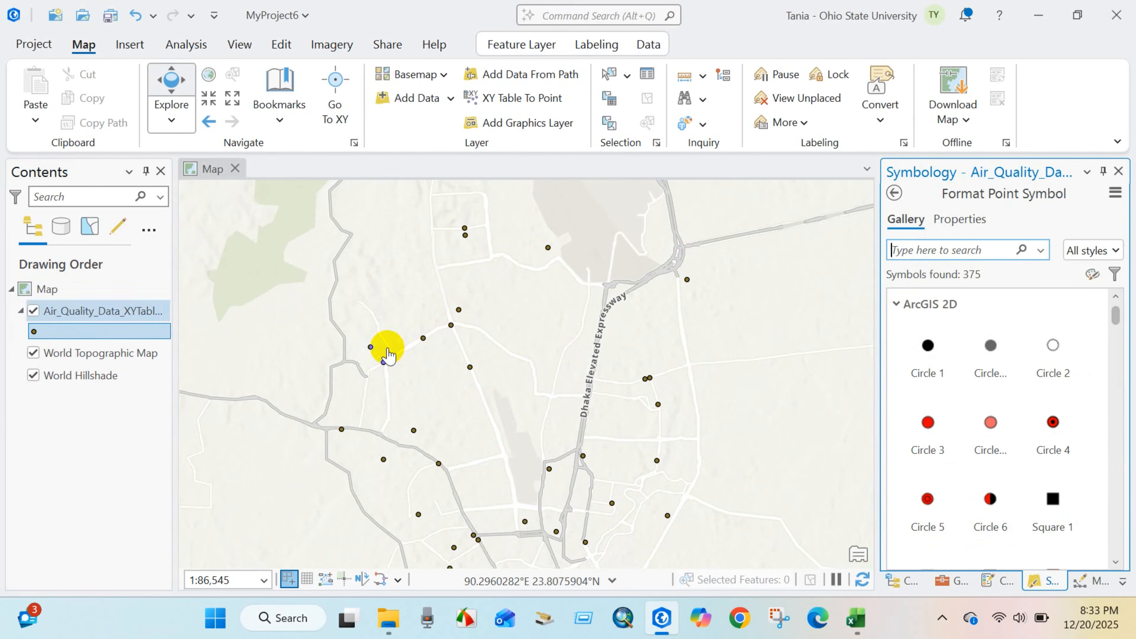
{"action": "left_click", "coordinate": [1000, 439]}
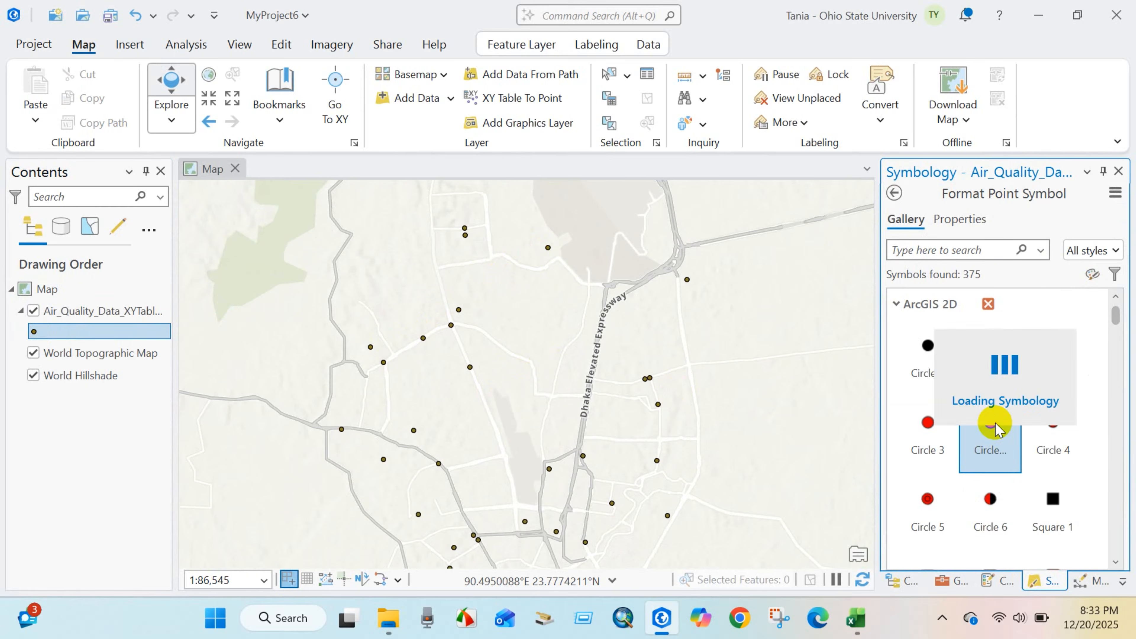
{"action": "scroll", "coordinate": [995, 425], "scroll_direction": "down", "scroll_amount": 5}
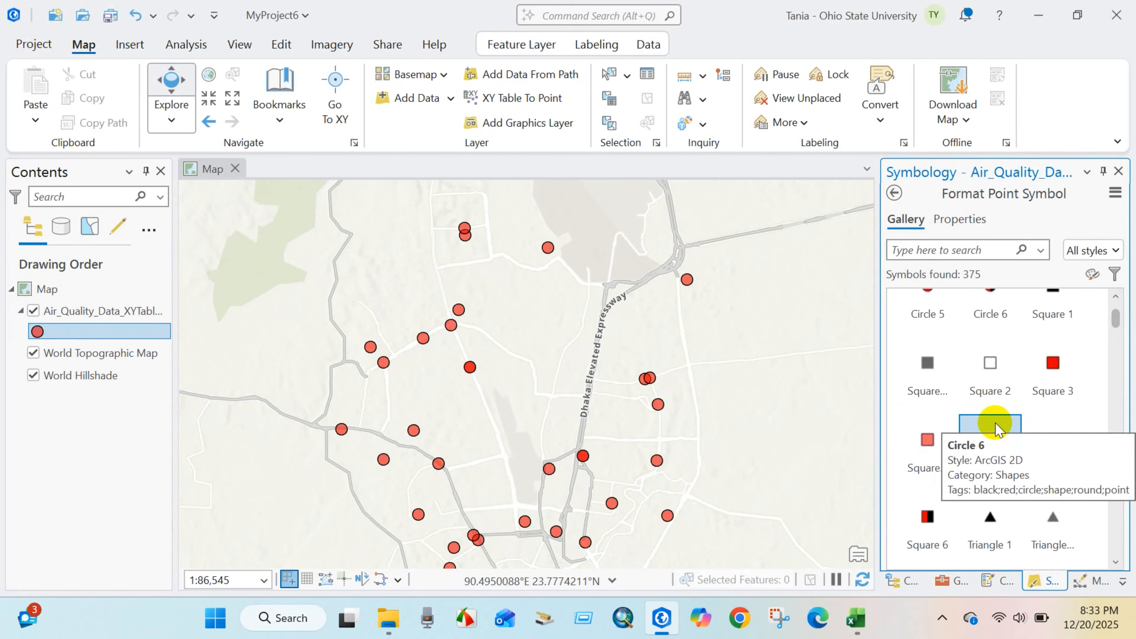
{"action": "left_click", "coordinate": [993, 428]}
{"action": "scroll", "coordinate": [984, 432], "scroll_direction": "down", "scroll_amount": 2}
{"action": "scroll", "coordinate": [560, 412], "scroll_direction": "down", "scroll_amount": 2}
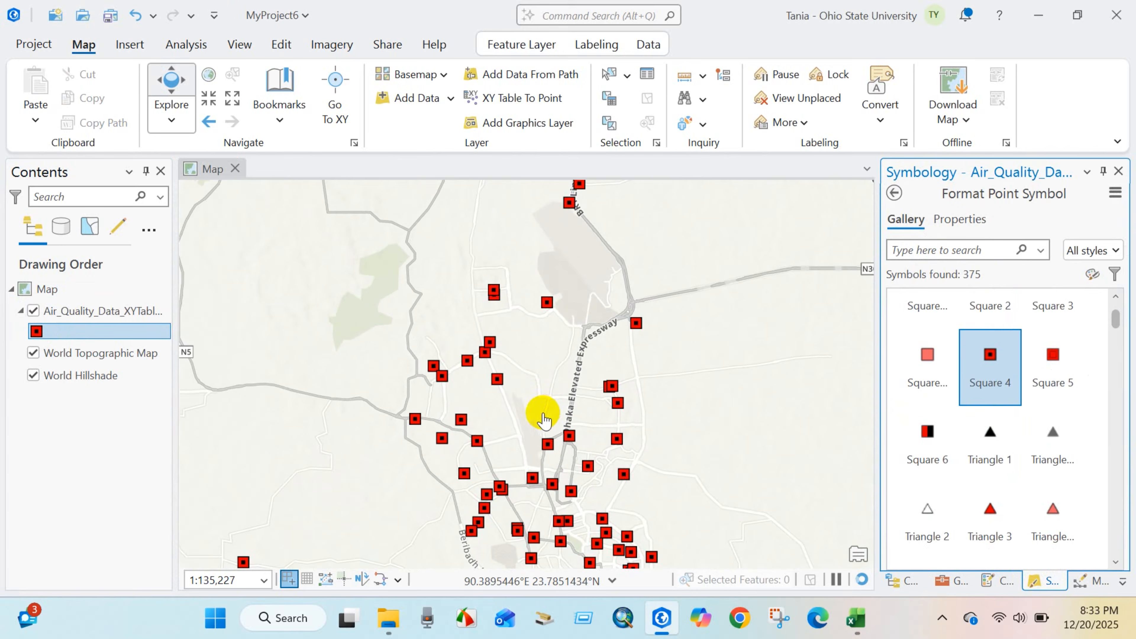
{"action": "left_click_drag", "start_coordinate": [522, 325], "coordinate": [483, 229]}
{"action": "scroll", "coordinate": [535, 410], "scroll_direction": "up", "scroll_amount": 2}
{"action": "scroll", "coordinate": [521, 408], "scroll_direction": "up", "scroll_amount": 6}
{"action": "scroll", "coordinate": [522, 408], "scroll_direction": "down", "scroll_amount": 6}
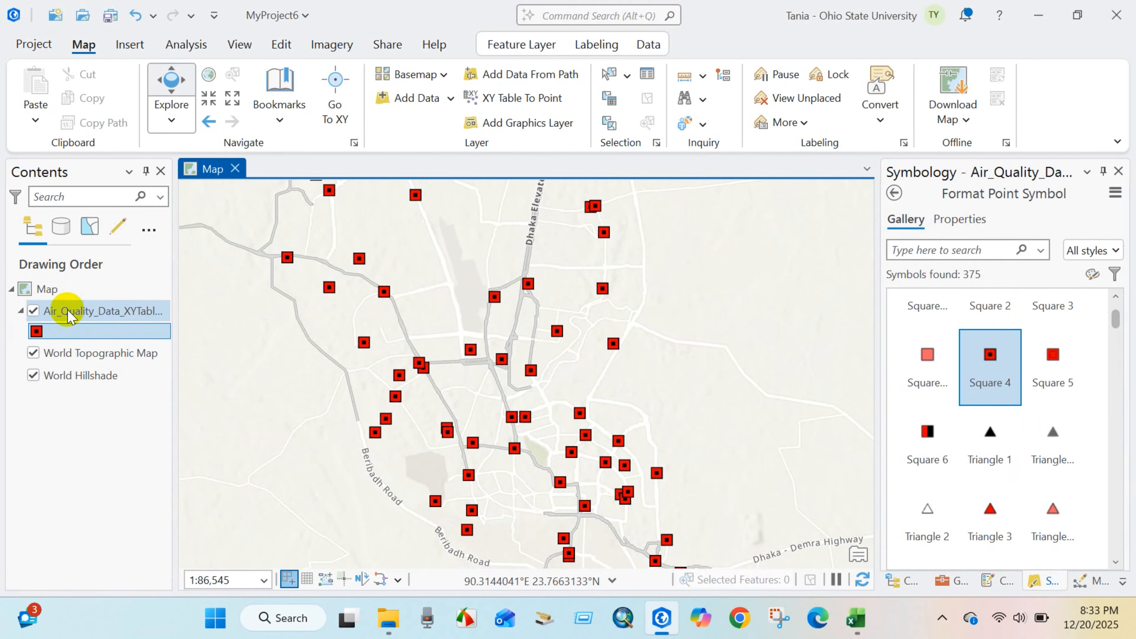
Turn on labels for the Air_Quality_Data_XYTableToPoint layer and inspect the location names on the map.
{"action": "right_click", "coordinate": [68, 312]}
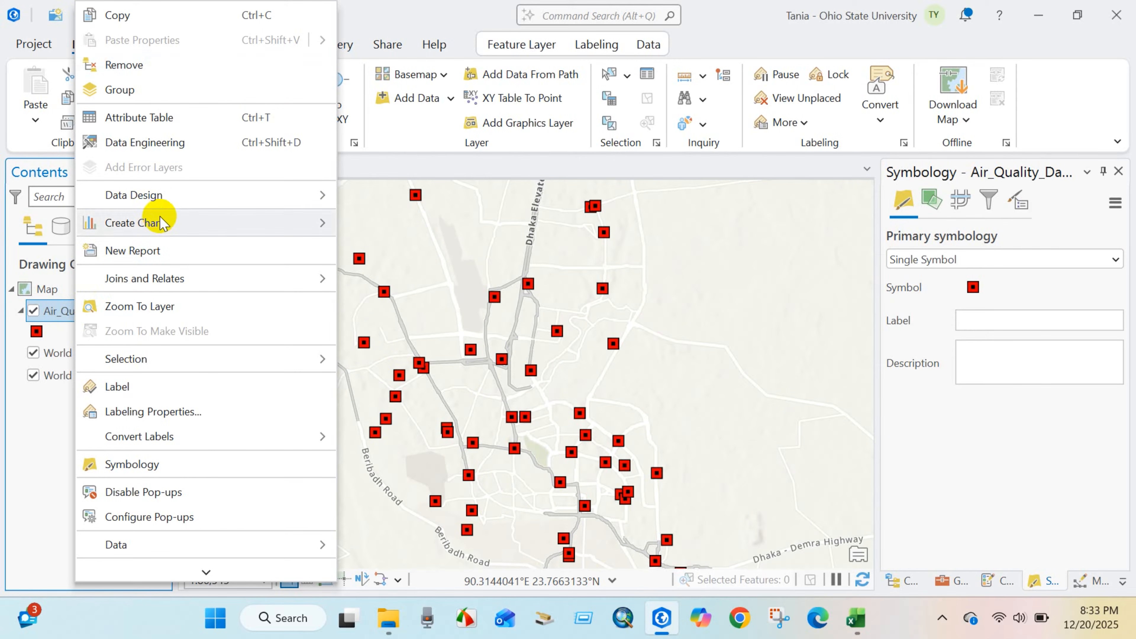
{"action": "left_click", "coordinate": [134, 388]}
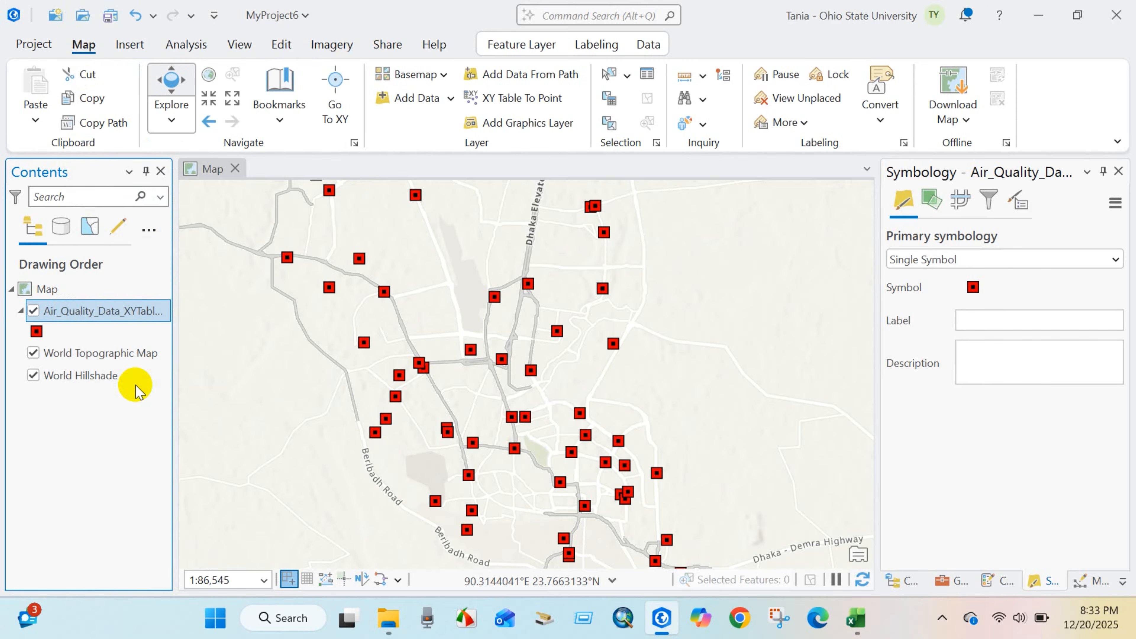
{"action": "scroll", "coordinate": [264, 315], "scroll_direction": "up", "scroll_amount": 1}
{"action": "scroll", "coordinate": [268, 314], "scroll_direction": "up", "scroll_amount": 2}
{"action": "scroll", "coordinate": [421, 364], "scroll_direction": "down", "scroll_amount": 2}
{"action": "scroll", "coordinate": [588, 317], "scroll_direction": "down", "scroll_amount": 4}
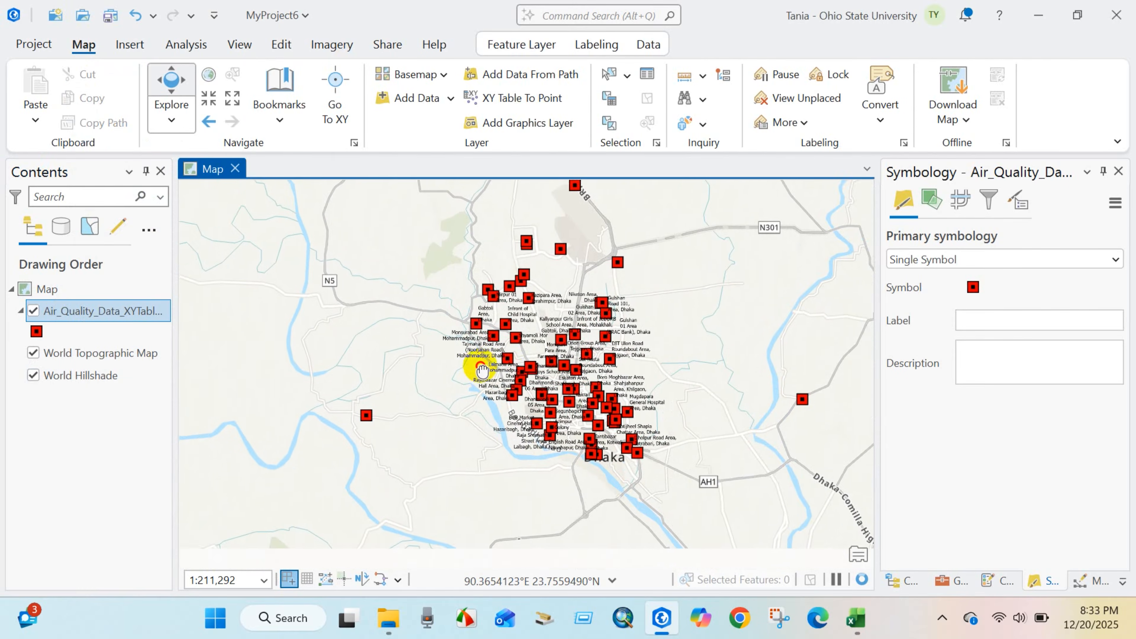
{"action": "scroll", "coordinate": [484, 370], "scroll_direction": "up", "scroll_amount": 1}
Turn off the labels of the Air_Quality_Data_XYTableToPoint layer.
{"action": "right_click", "coordinate": [96, 310]}
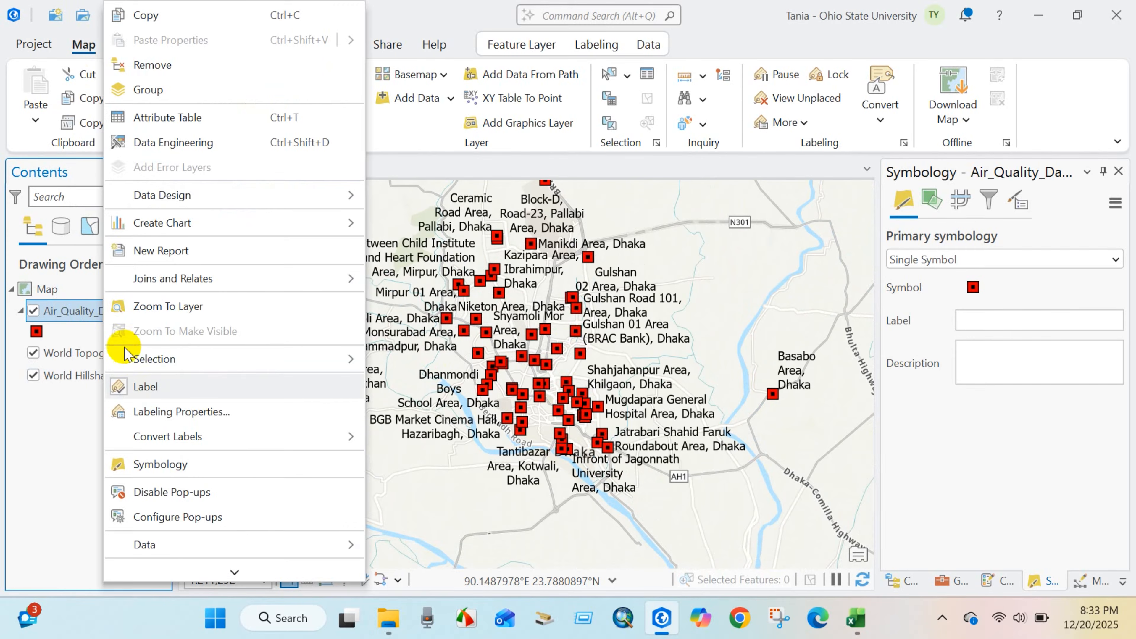
{"action": "left_click", "coordinate": [145, 387]}
{"action": "left_click_drag", "start_coordinate": [481, 371], "coordinate": [495, 398]}
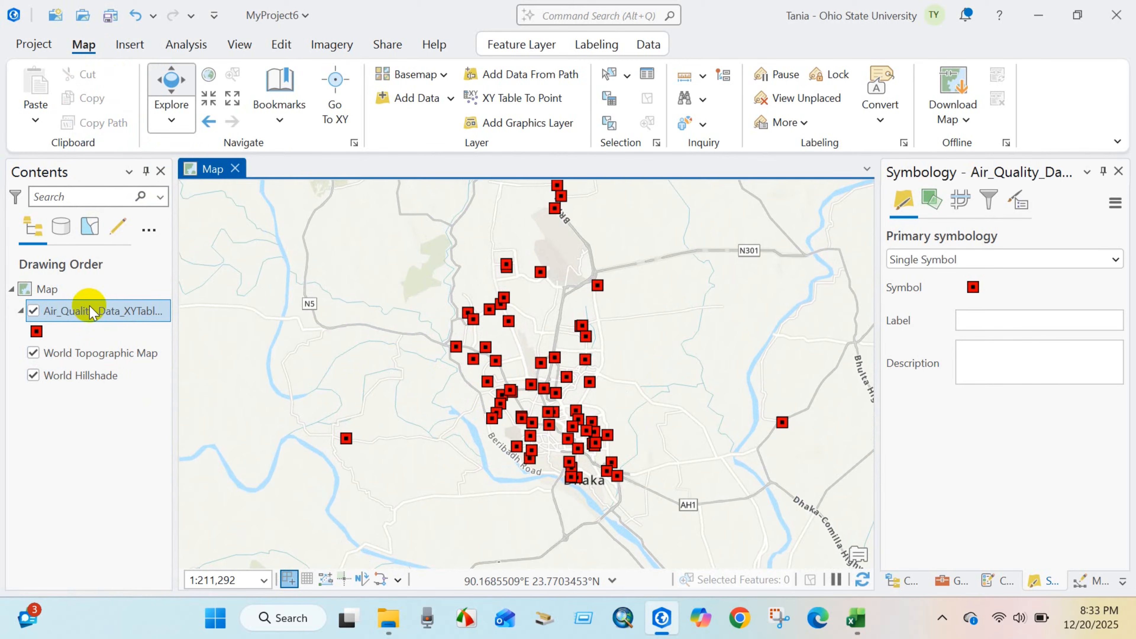
Export the features of the Air_Quality_Data_XYTableToPoint layer to MyProject6.gdb as Air_quality_shp.
{"action": "right_click", "coordinate": [70, 313]}
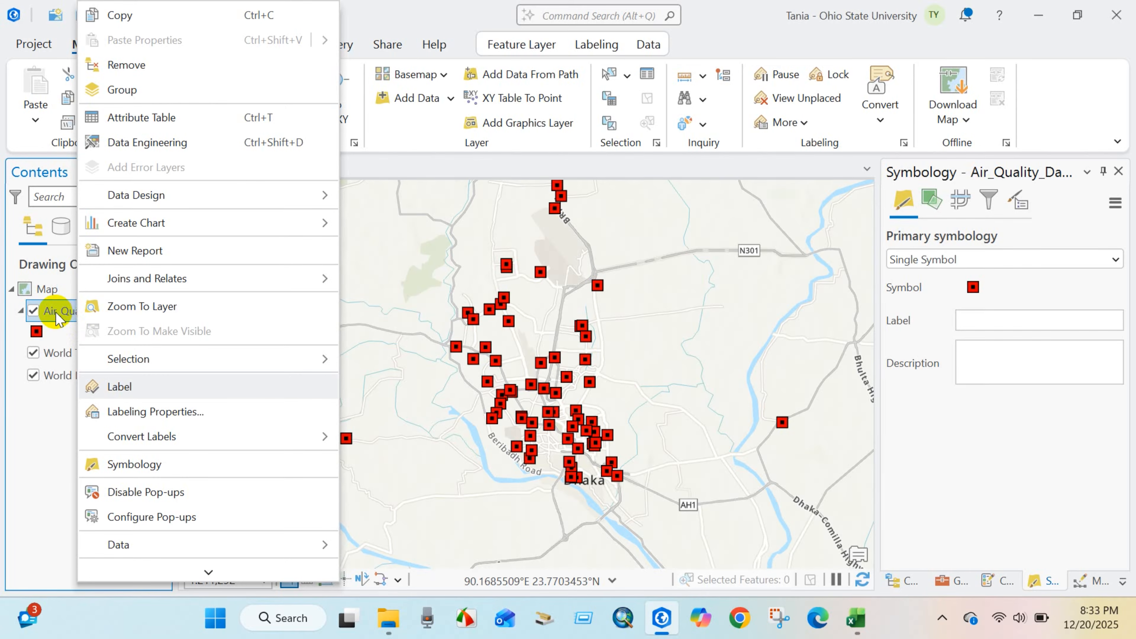
{"action": "scroll", "coordinate": [164, 466], "scroll_direction": "down", "scroll_amount": 2}
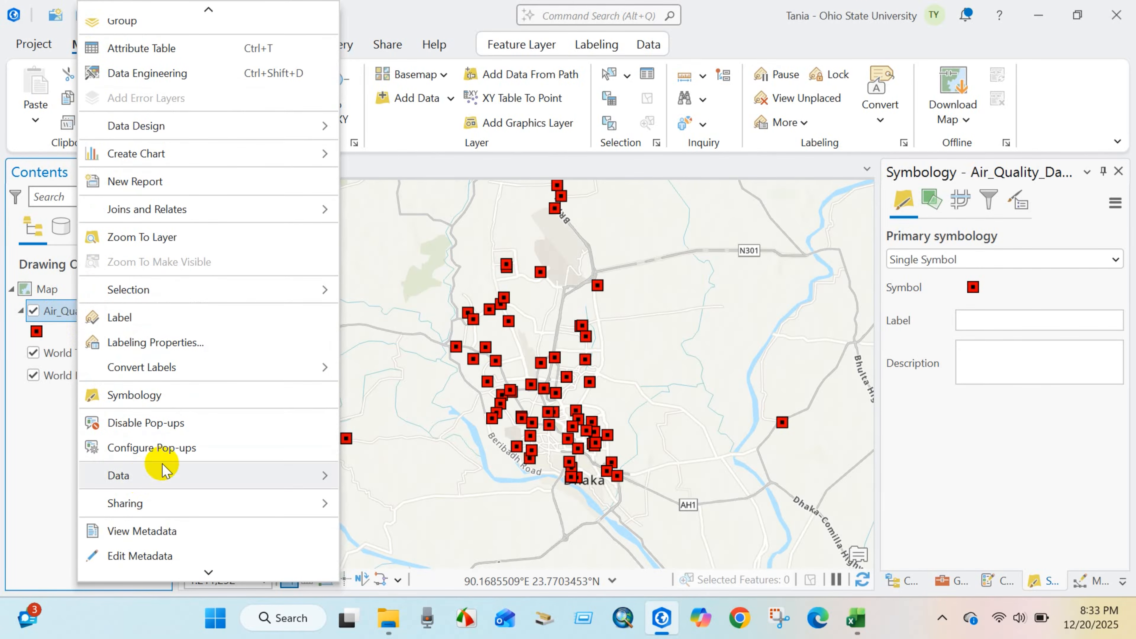
{"action": "mouse_move", "coordinate": [135, 485]}
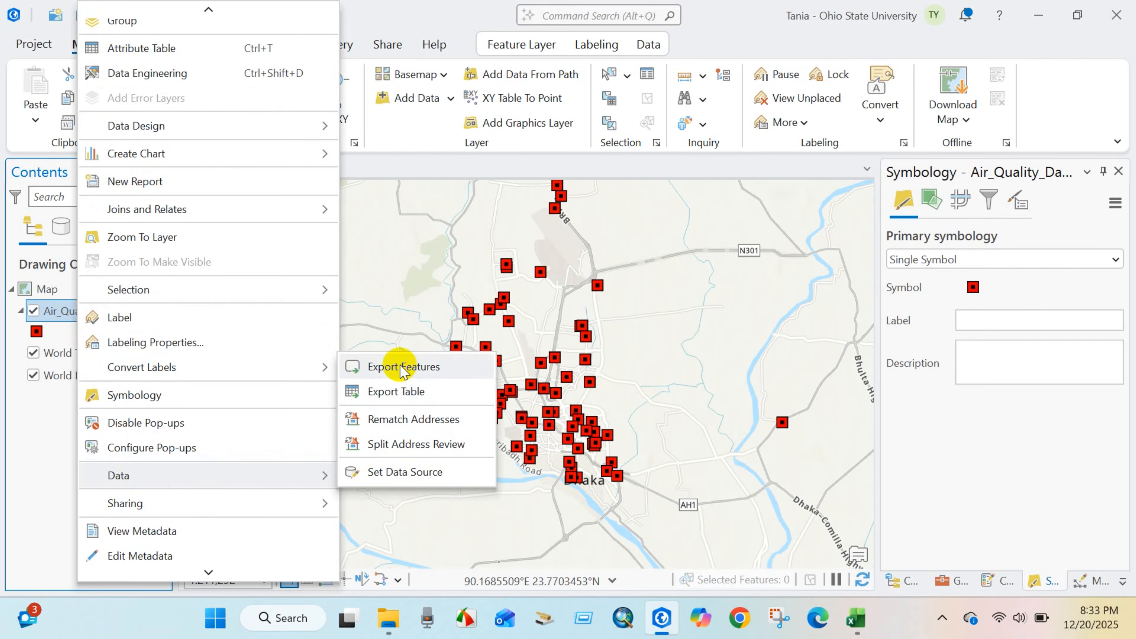
{"action": "left_click", "coordinate": [391, 367]}
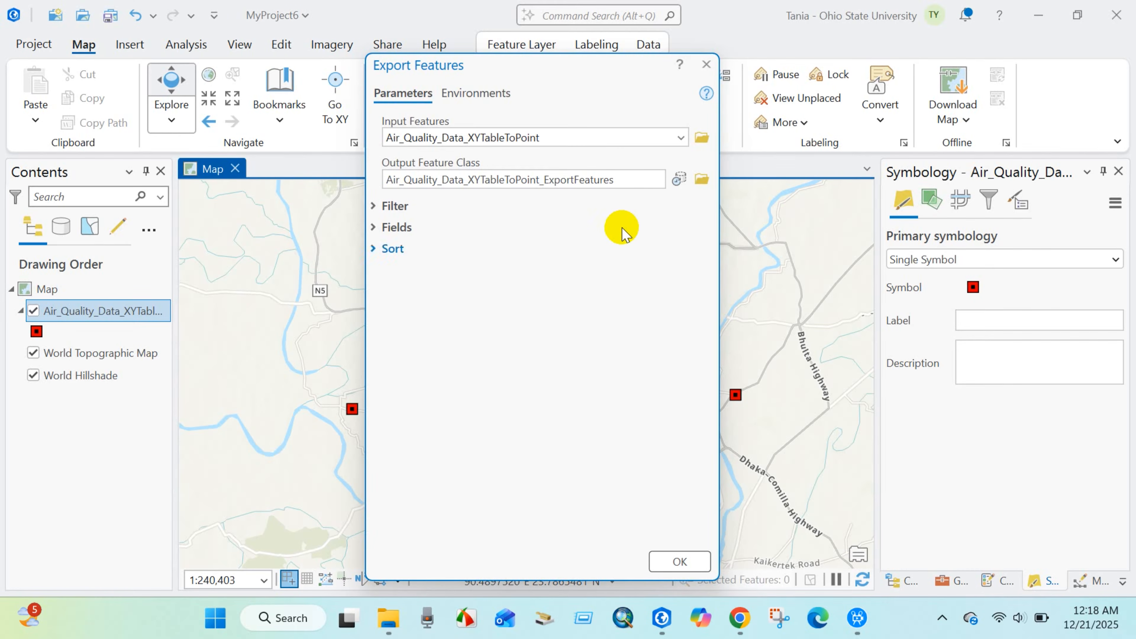
{"action": "left_click", "coordinate": [702, 180]}
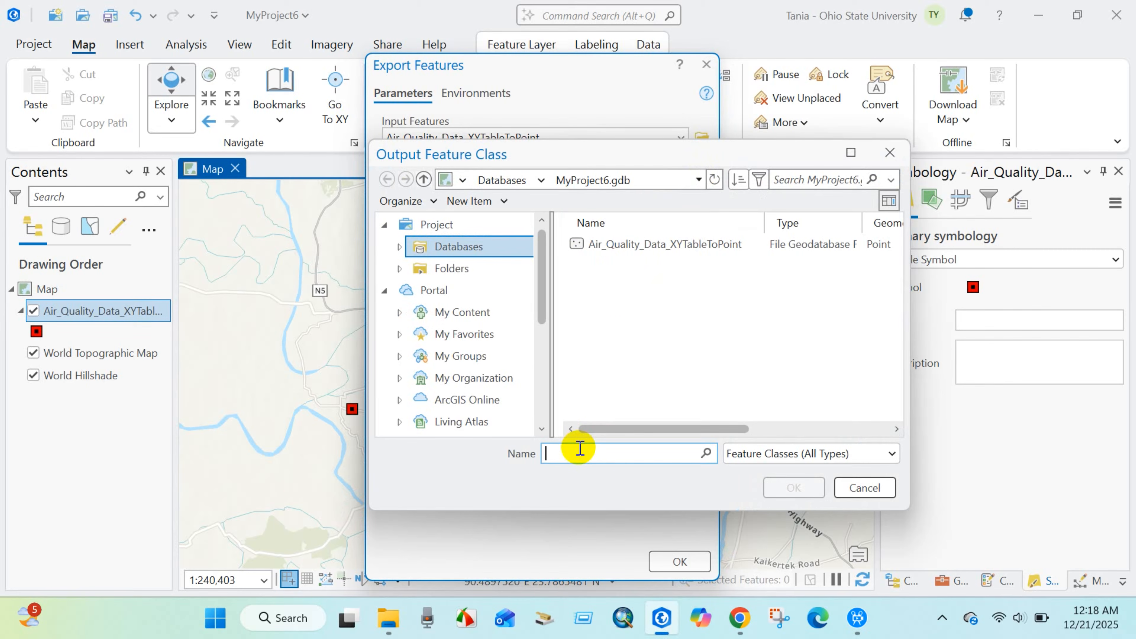
{"action": "type", "text": "Air_quality"}
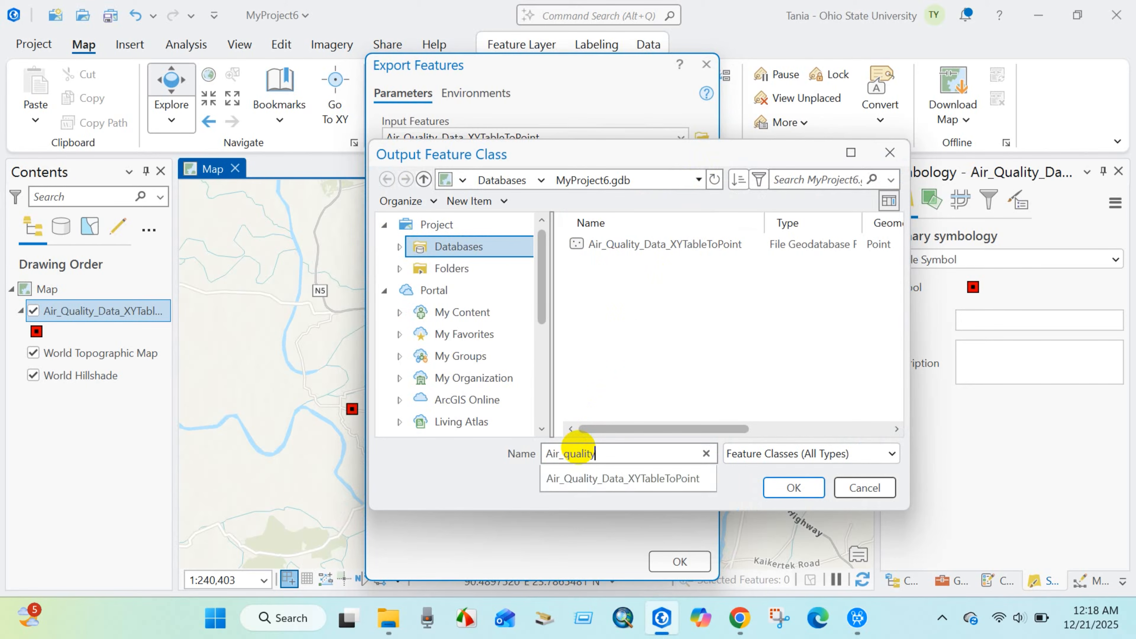
{"action": "type", "text": "_shp"}
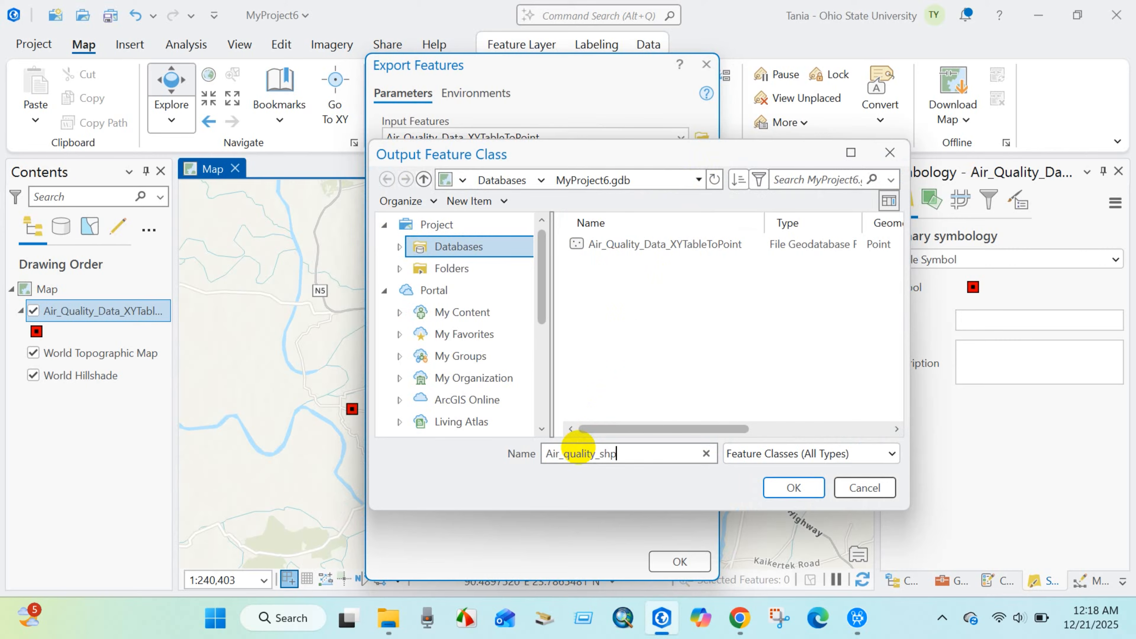
{"action": "left_click", "coordinate": [788, 488]}
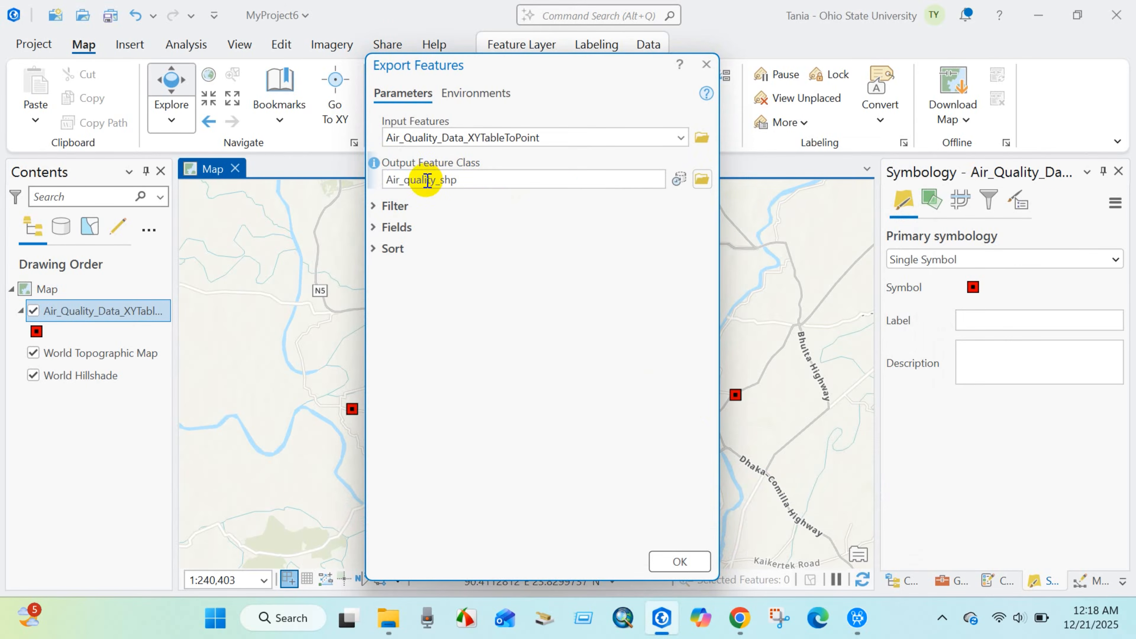
{"action": "left_click", "coordinate": [678, 567]}
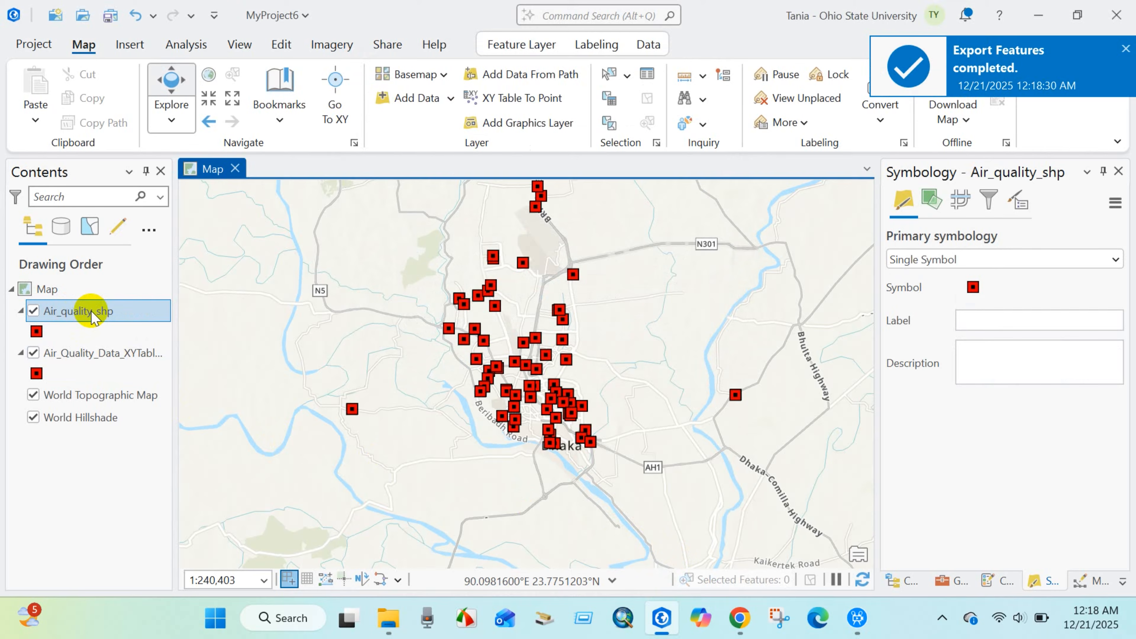
Hide the Air_Quality_Data_XYTableToPoint layer, and remove both it and the Air_quality_shp layer from the map.
{"action": "left_click", "coordinate": [35, 354]}
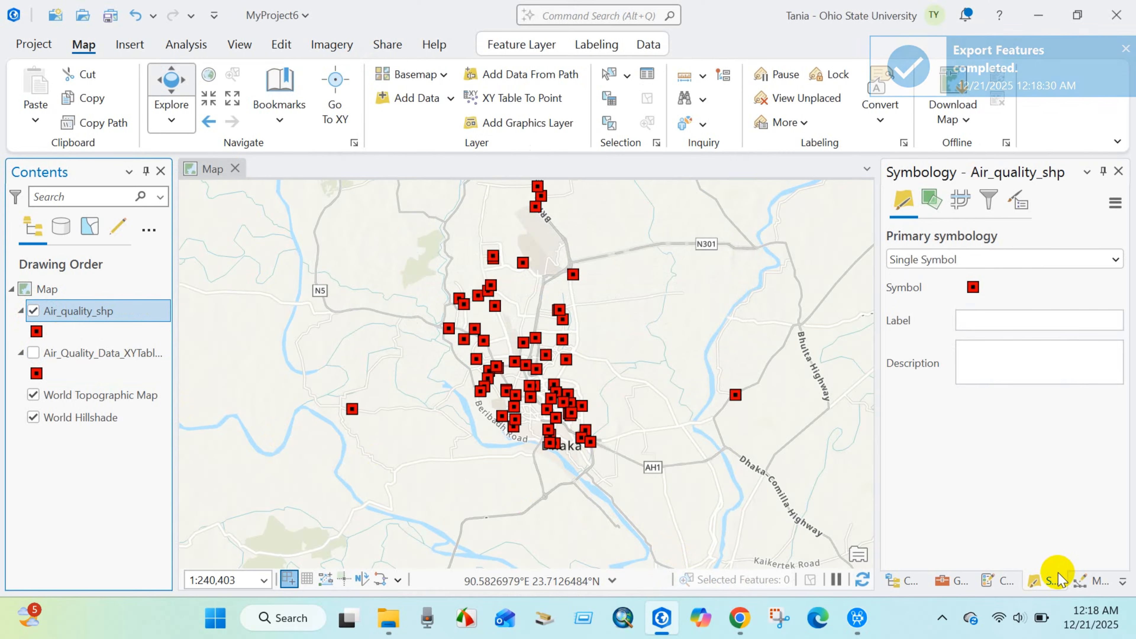
{"action": "right_click", "coordinate": [67, 316]}
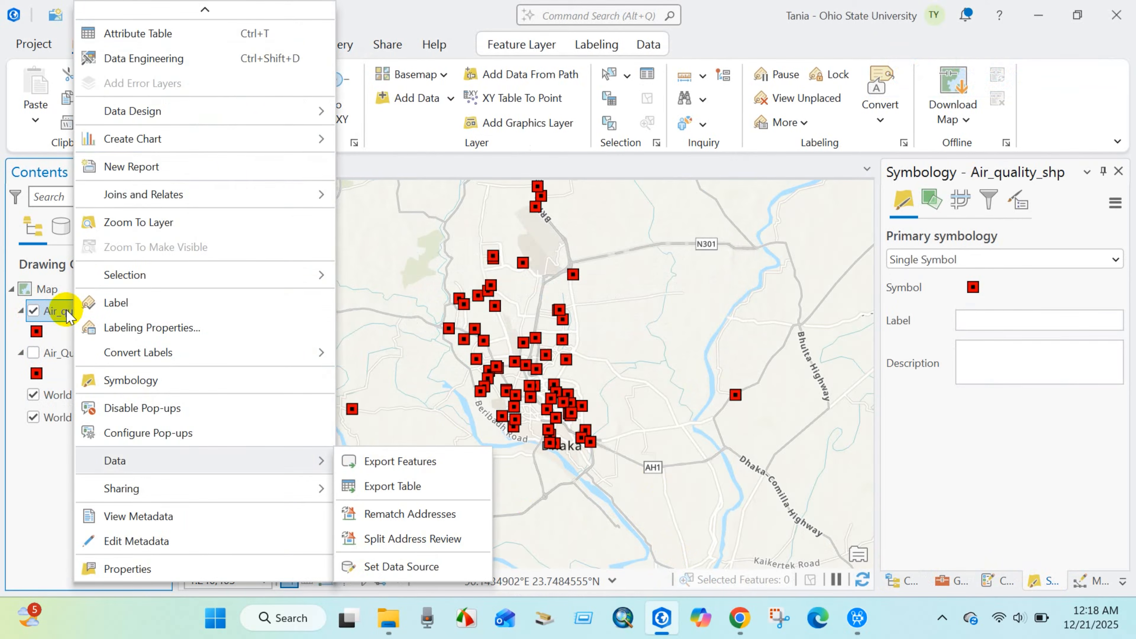
{"action": "scroll", "coordinate": [167, 233], "scroll_direction": "up", "scroll_amount": 3}
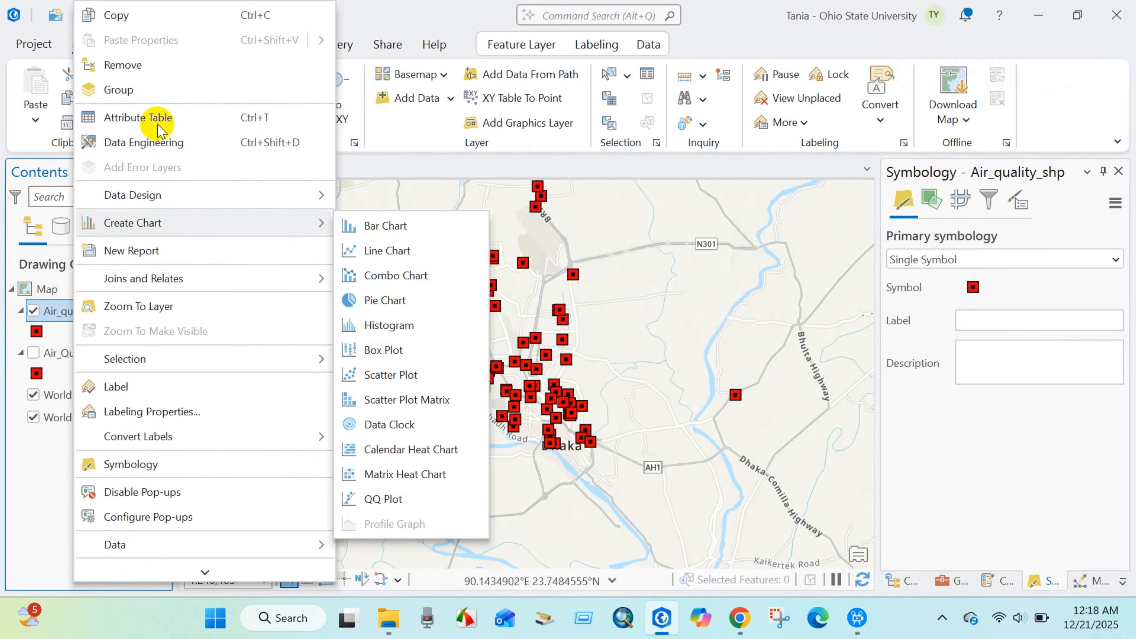
{"action": "left_click", "coordinate": [140, 64]}
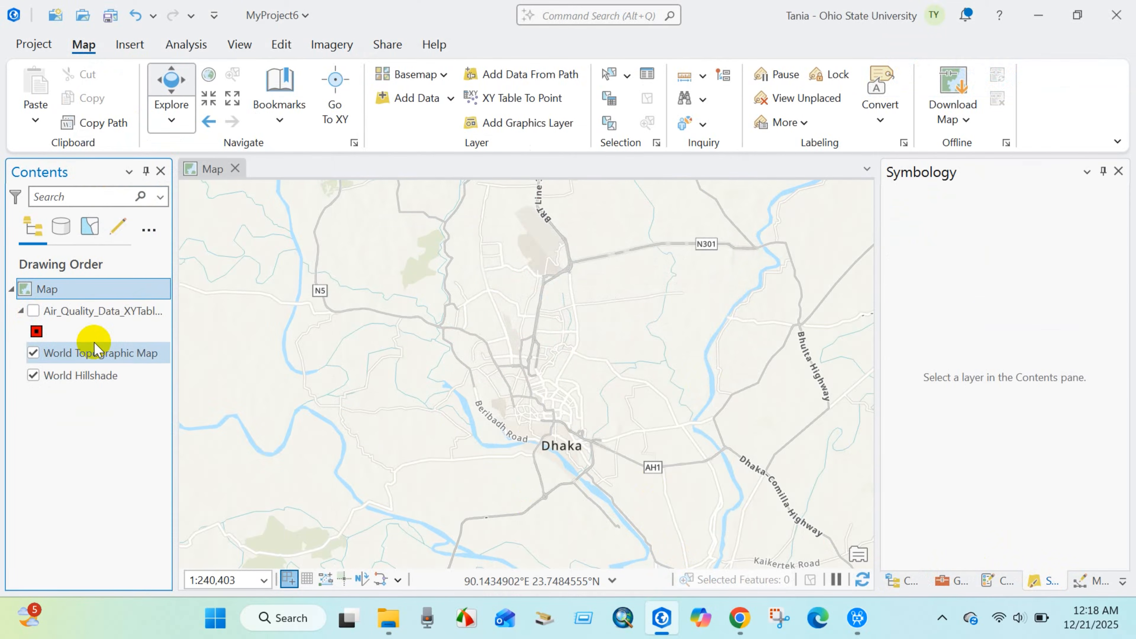
{"action": "left_click", "coordinate": [70, 311]}
{"action": "right_click", "coordinate": [70, 311]}
{"action": "left_click", "coordinate": [125, 65]}
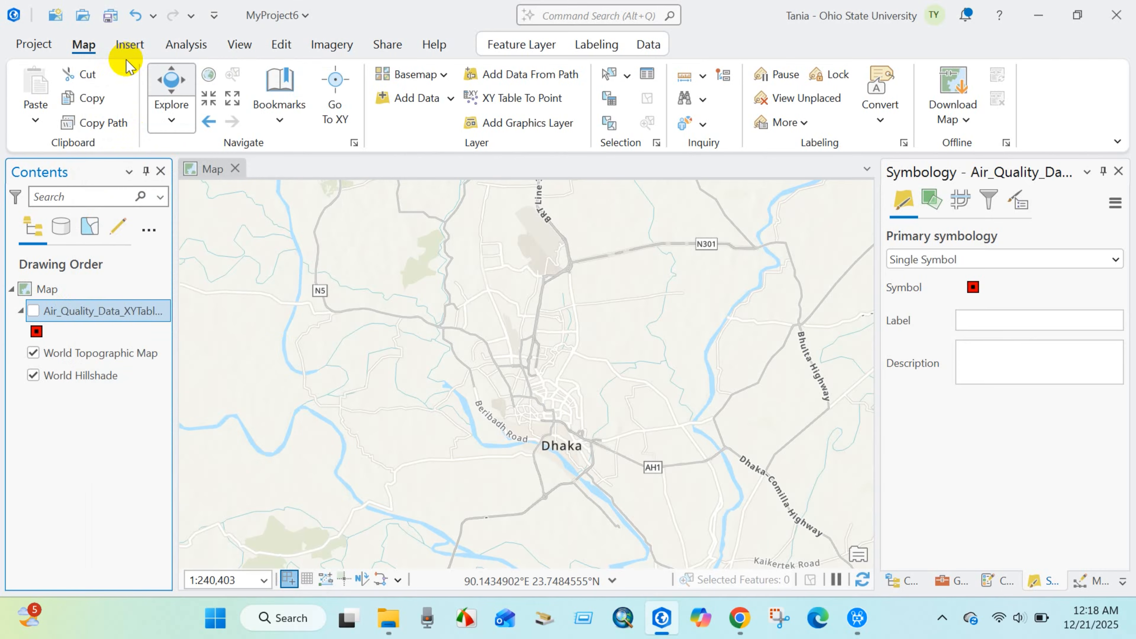
Add the Air_quality_shp feature class from the project's MyProject6.gdb database to the map and inspect its points.
{"action": "left_click", "coordinate": [903, 582]}
{"action": "left_click", "coordinate": [951, 298]}
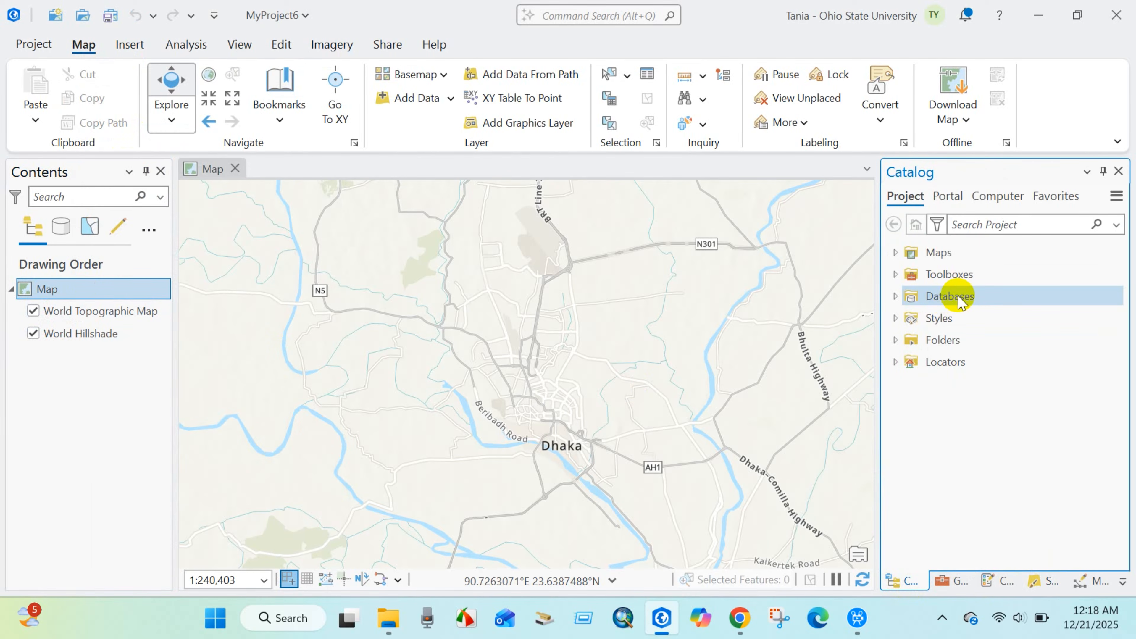
{"action": "left_click", "coordinate": [896, 296]}
{"action": "left_click", "coordinate": [1016, 348]}
{"action": "left_click", "coordinate": [995, 362]}
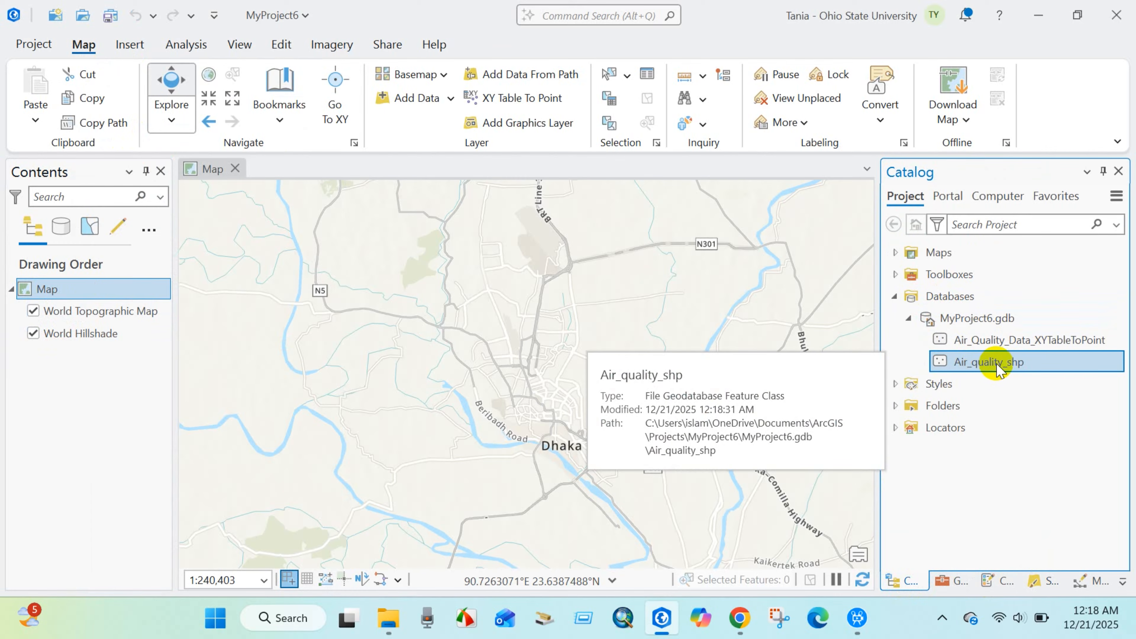
{"action": "left_click_drag", "start_coordinate": [991, 365], "coordinate": [94, 286]}
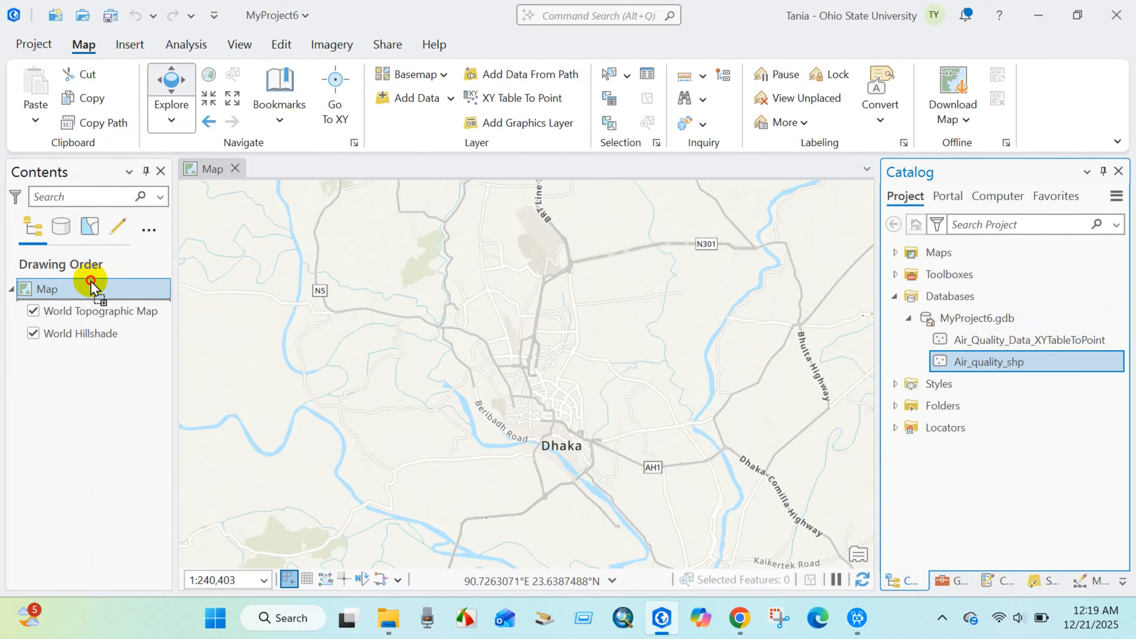
{"action": "left_click_drag", "start_coordinate": [481, 471], "coordinate": [485, 385]}
{"action": "scroll", "coordinate": [502, 413], "scroll_direction": "up", "scroll_amount": 2}
{"action": "scroll", "coordinate": [503, 419], "scroll_direction": "up", "scroll_amount": 2}
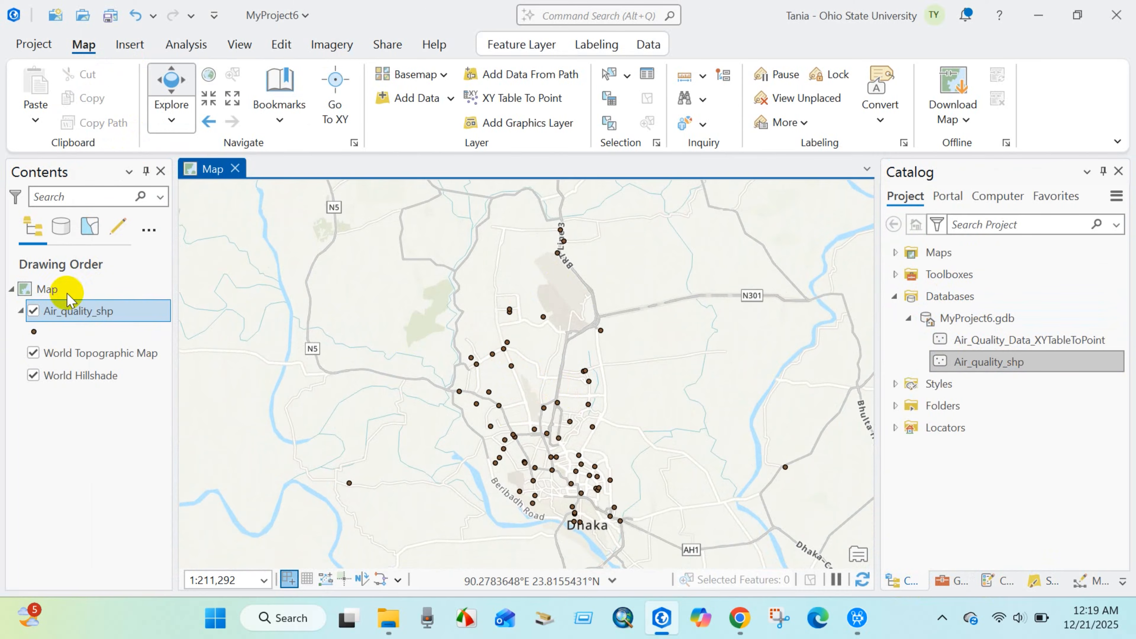
Change the Air_quality_shp layer's symbol to Circle 3 from the ArcGIS 2D style and set its size to 6 pt.
{"action": "left_click", "coordinate": [34, 331]}
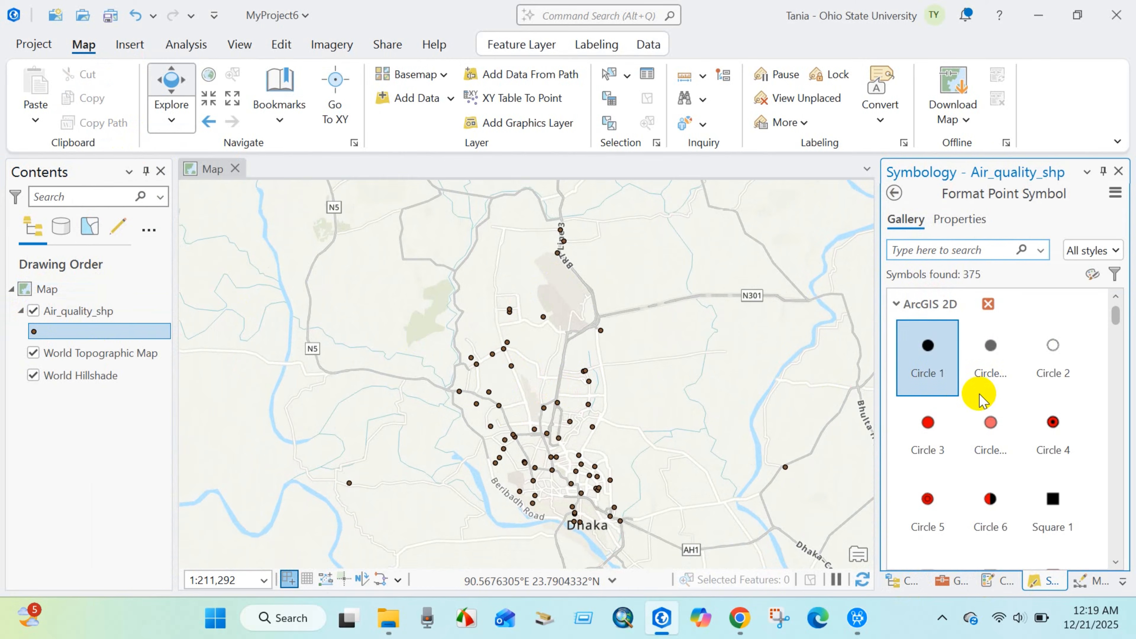
{"action": "left_click", "coordinate": [990, 429]}
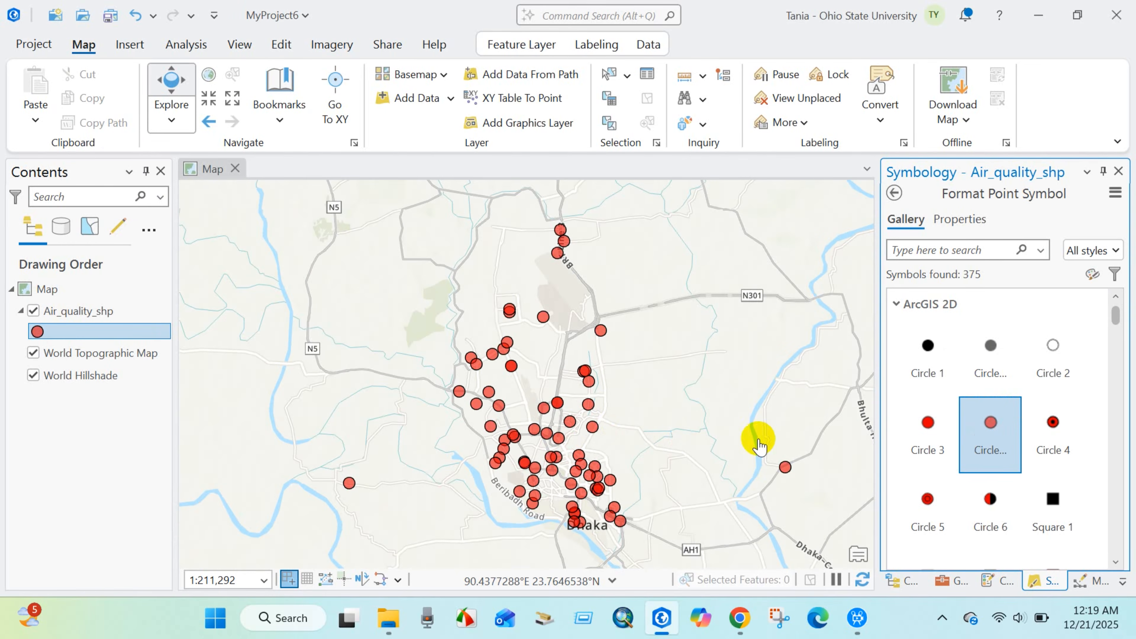
{"action": "left_click", "coordinate": [930, 429]}
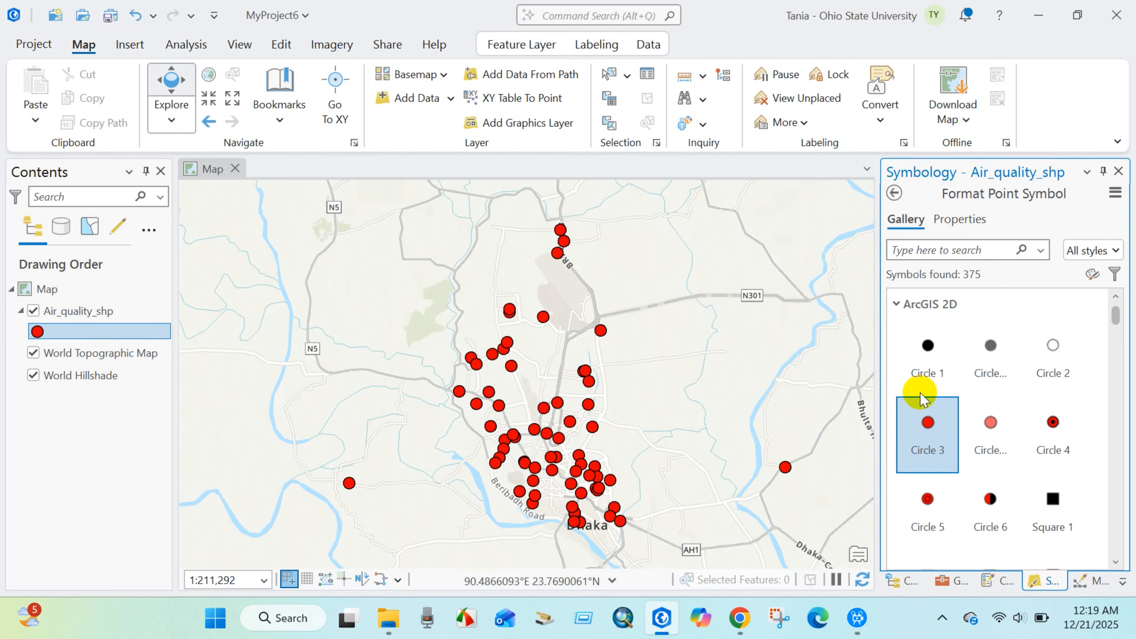
{"action": "left_click", "coordinate": [956, 219]}
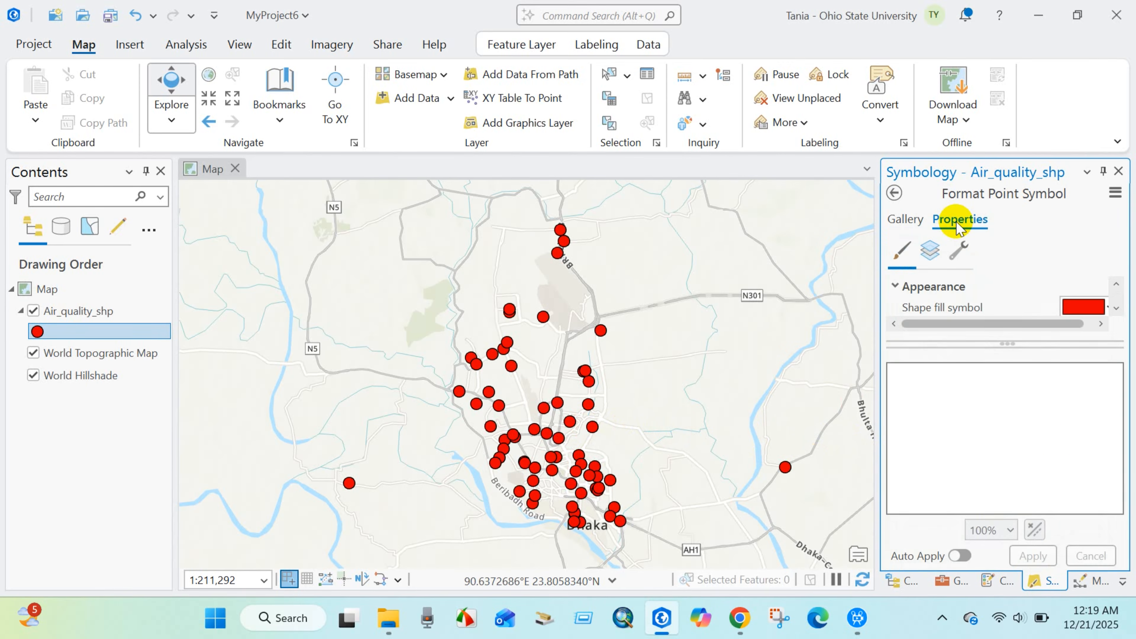
{"action": "left_click_drag", "start_coordinate": [1009, 345], "coordinate": [1029, 524]}
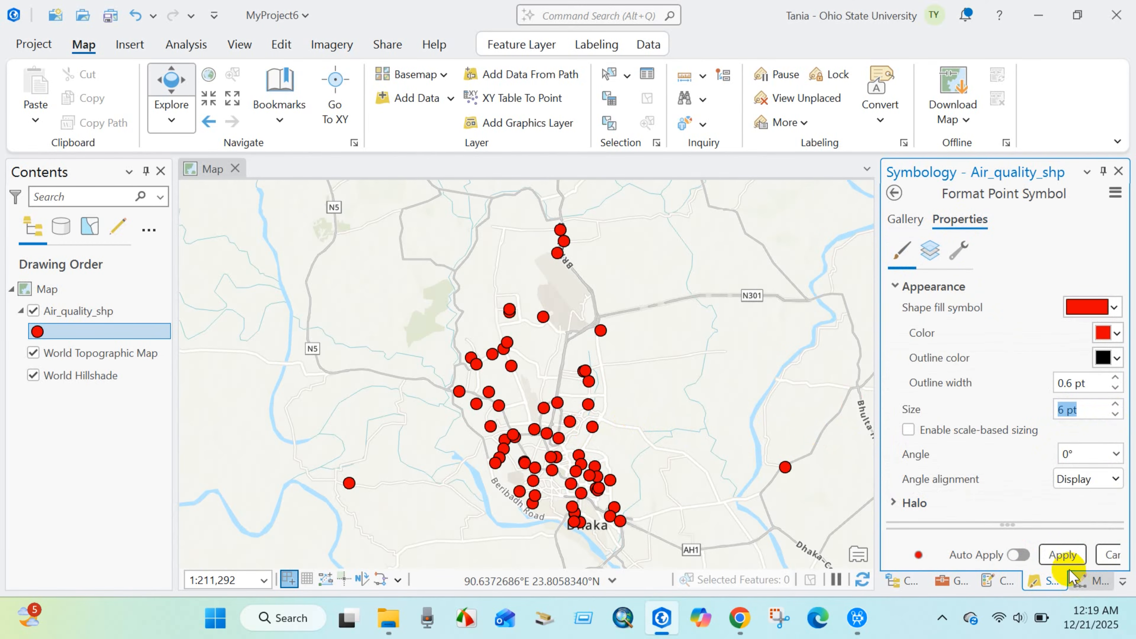
{"action": "left_click", "coordinate": [1061, 555]}
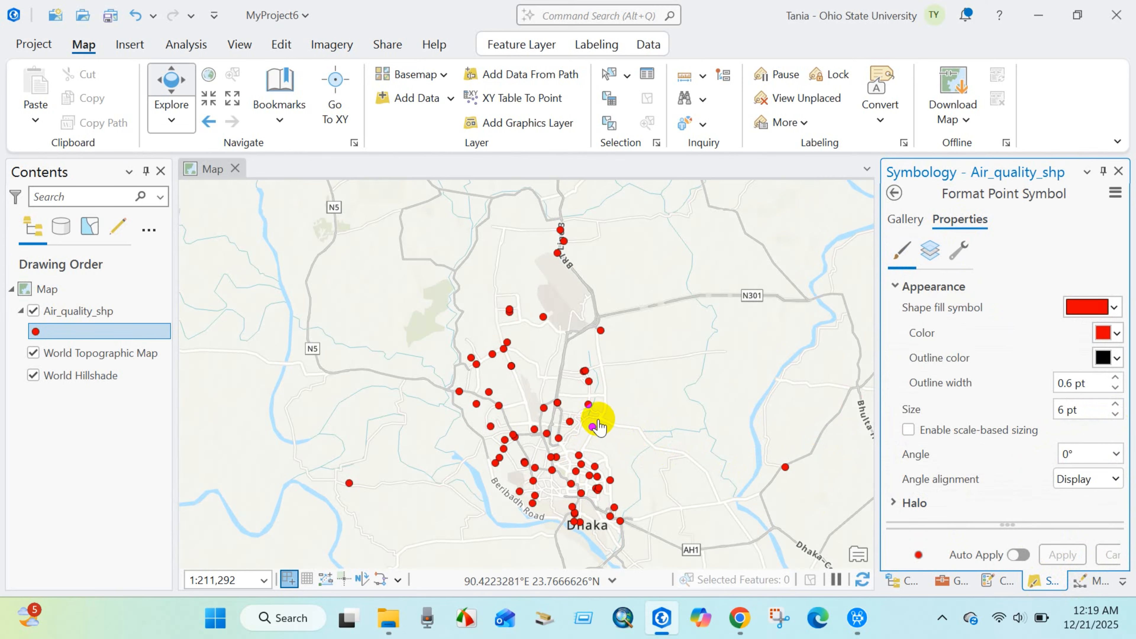
{"action": "left_click_drag", "start_coordinate": [598, 420], "coordinate": [580, 401]}
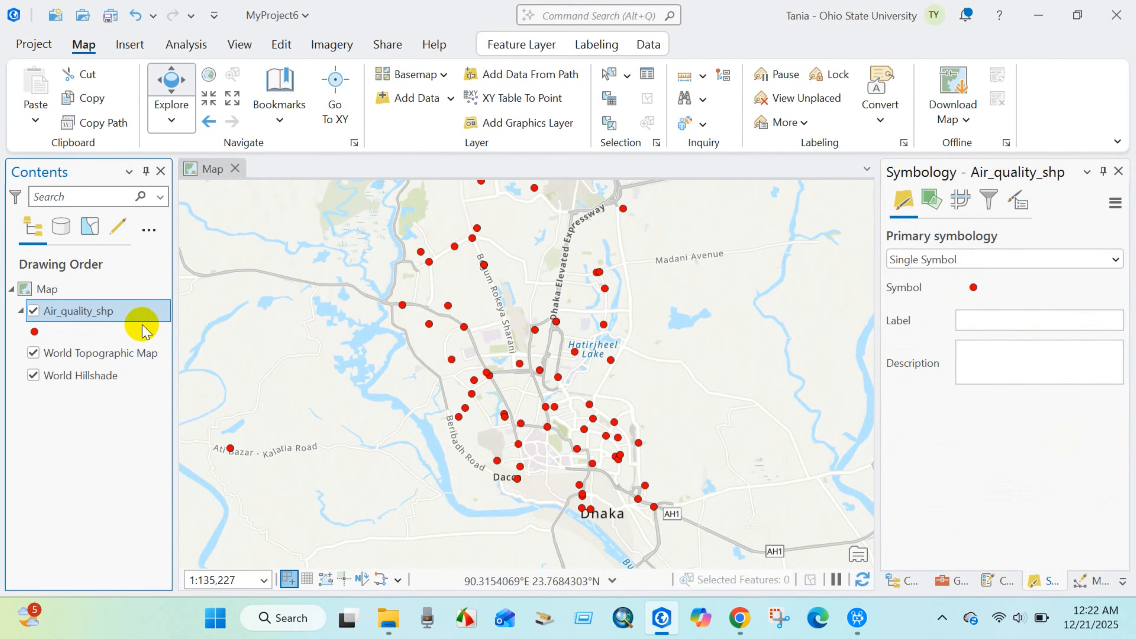
Open the attribute table of the Air_quality_shp layer and examine its location ID, name, latitude and longitude records.
{"action": "right_click", "coordinate": [93, 316]}
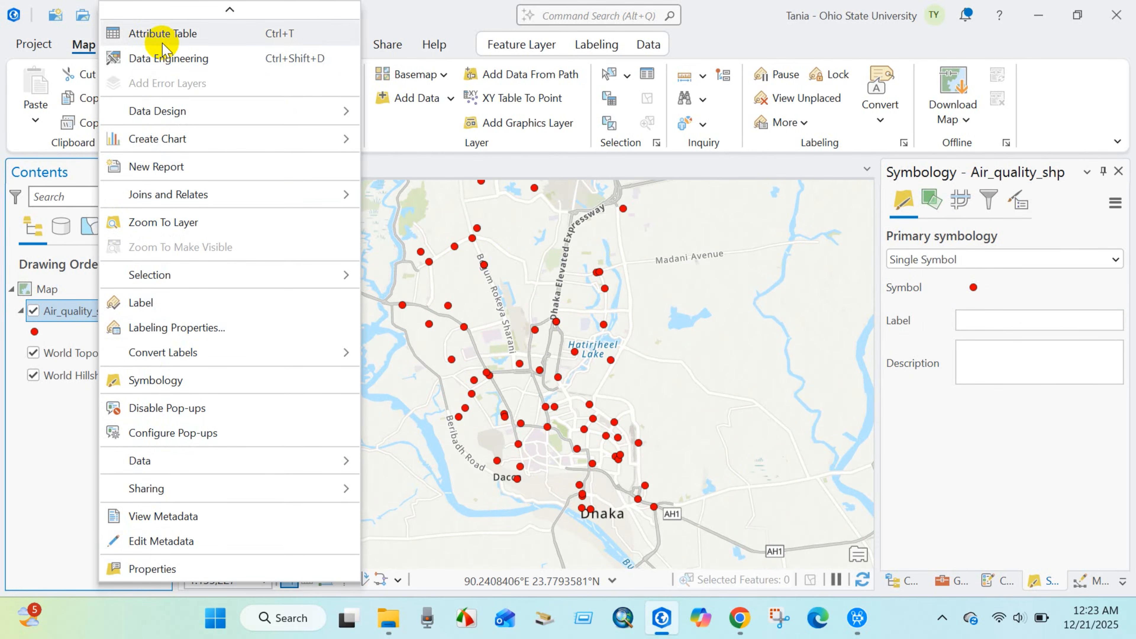
{"action": "left_click", "coordinate": [155, 33]}
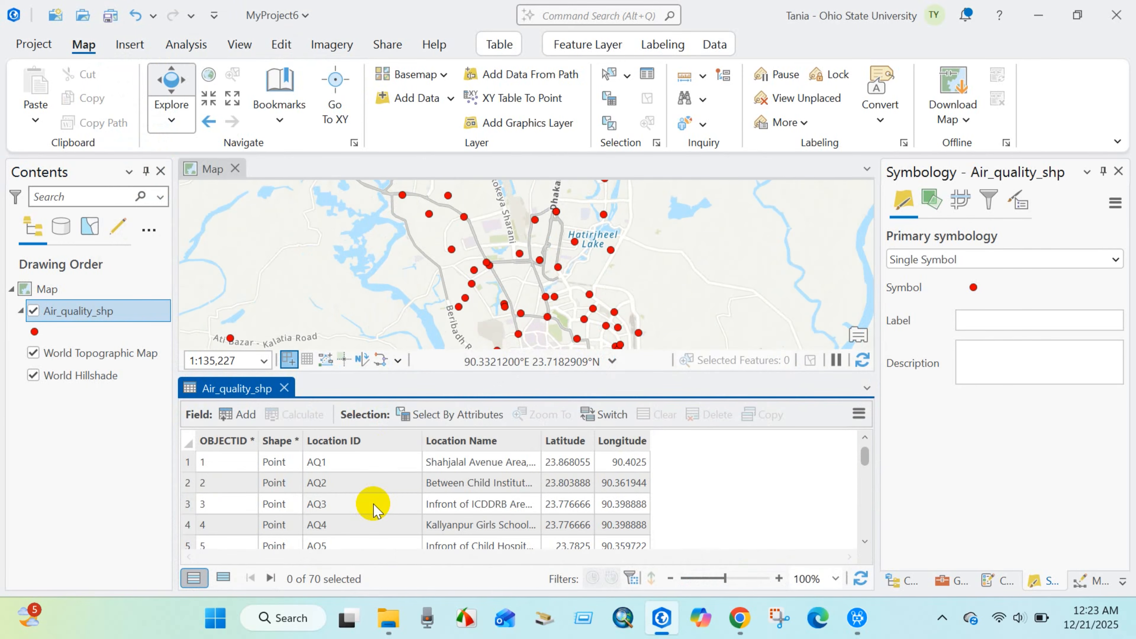
{"action": "scroll", "coordinate": [456, 466], "scroll_direction": "down", "scroll_amount": 3}
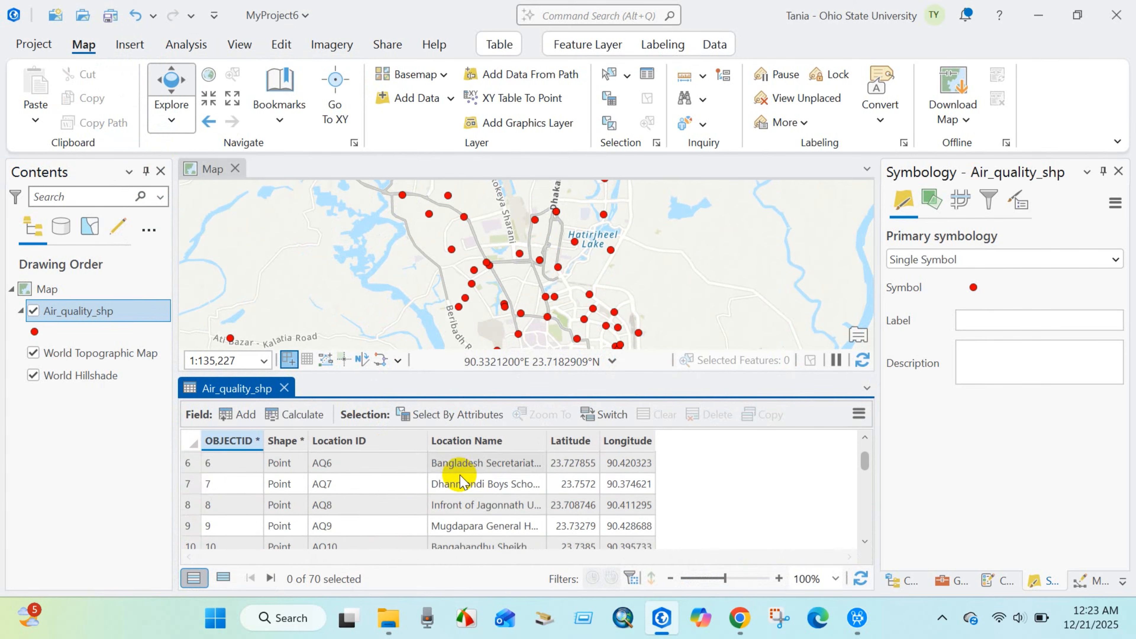
{"action": "scroll", "coordinate": [448, 493], "scroll_direction": "up", "scroll_amount": 3}
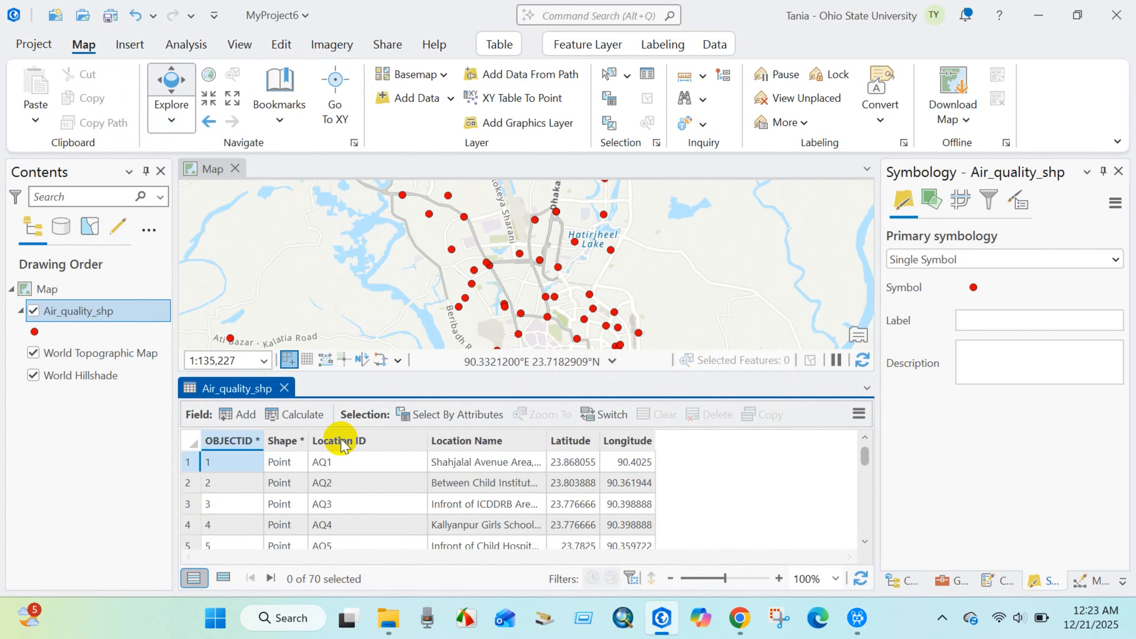
{"action": "scroll", "coordinate": [339, 454], "scroll_direction": "down", "scroll_amount": 5}
{"action": "scroll", "coordinate": [333, 474], "scroll_direction": "up", "scroll_amount": 5}
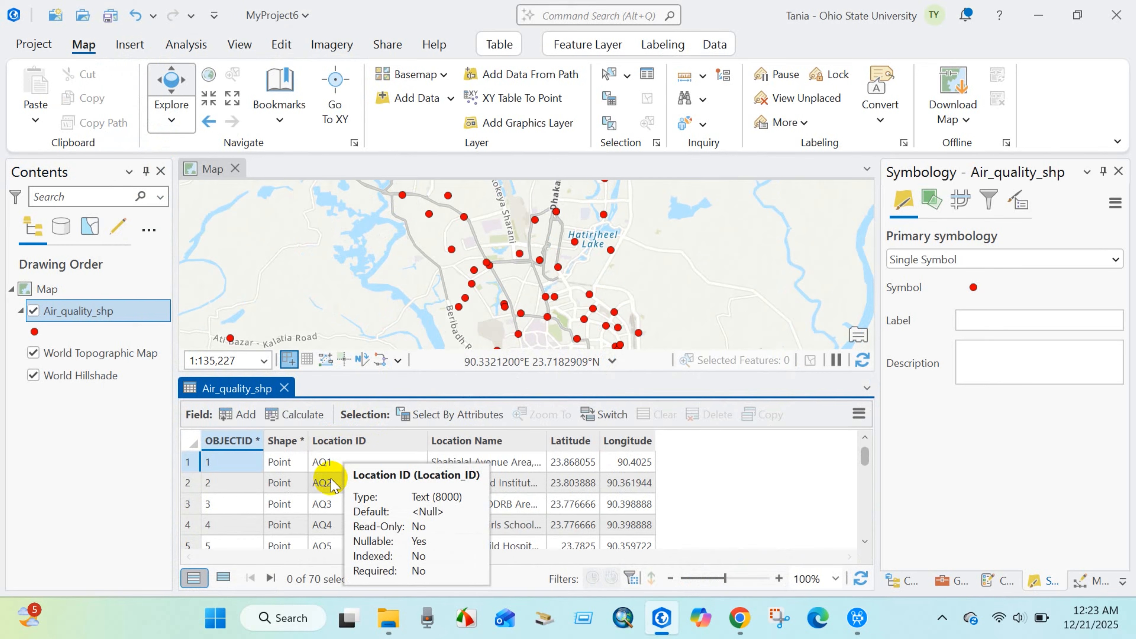
Close the attribute table and set the Air_quality_shp layer's display field to Location ID in its layer properties.
{"action": "left_click", "coordinate": [283, 388]}
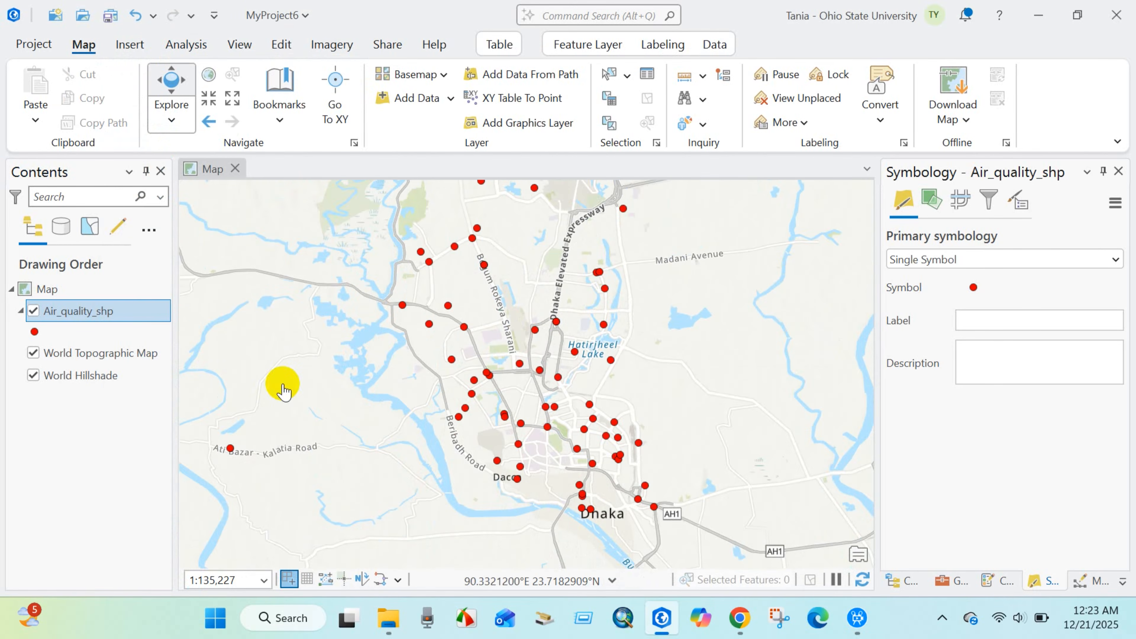
{"action": "right_click", "coordinate": [68, 312]}
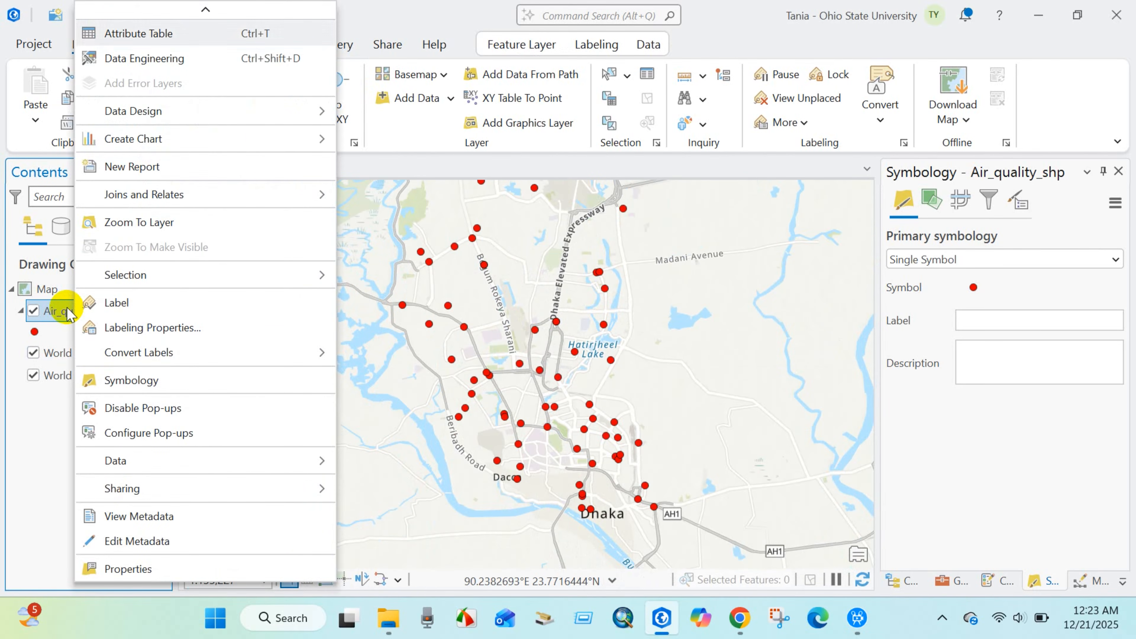
{"action": "left_click", "coordinate": [129, 569]}
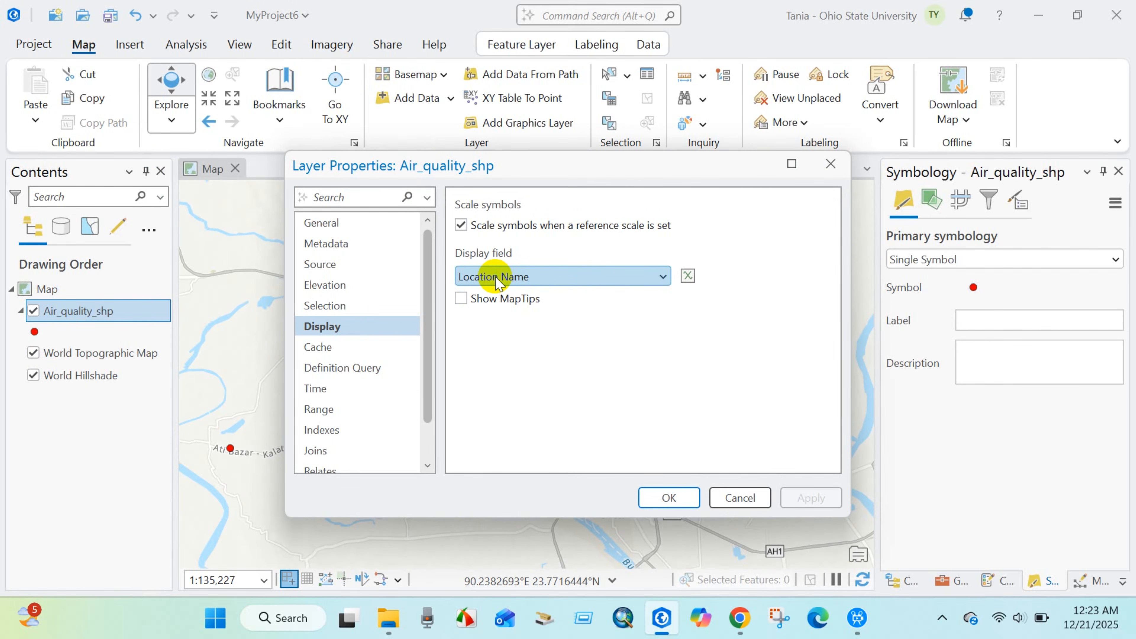
{"action": "left_click", "coordinate": [658, 278]}
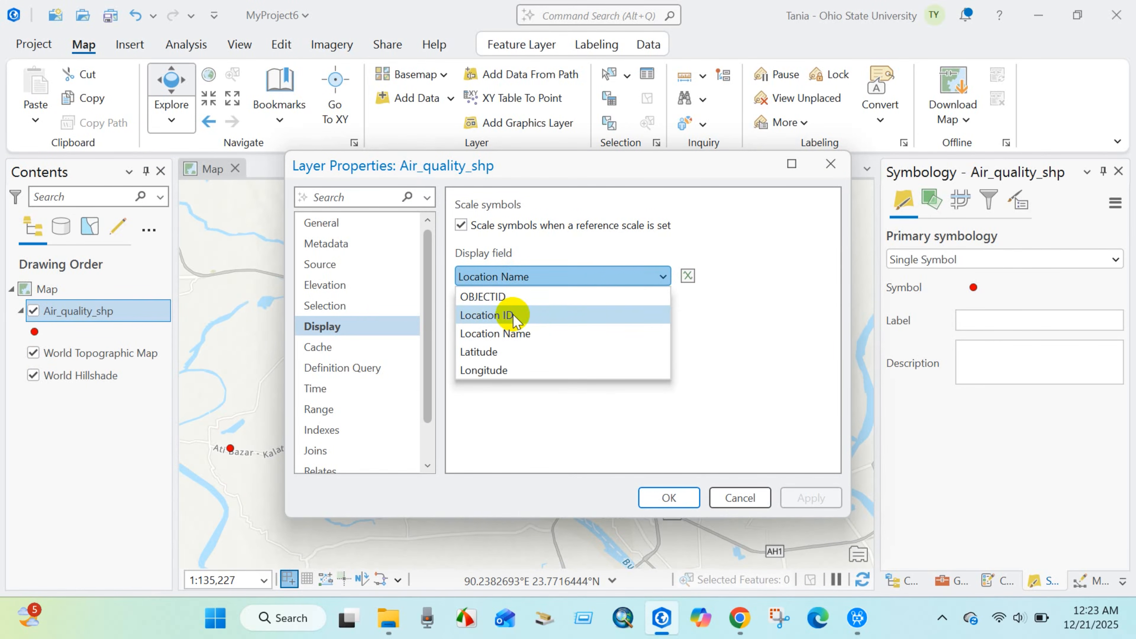
{"action": "left_click", "coordinate": [508, 312]}
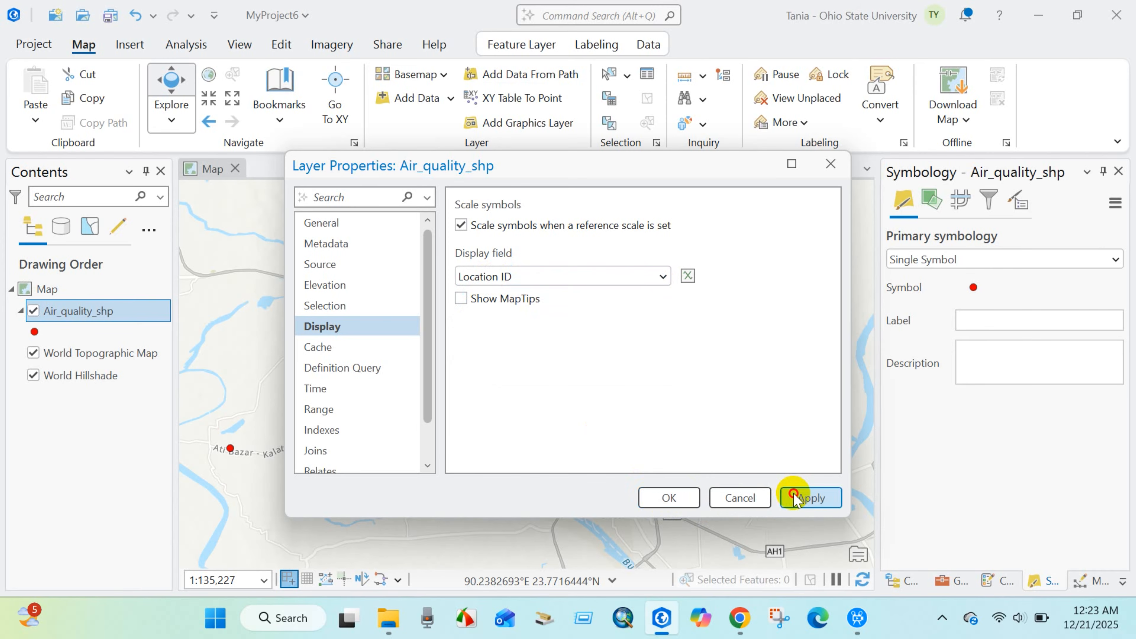
{"action": "left_click", "coordinate": [794, 496]}
{"action": "left_click", "coordinate": [669, 497]}
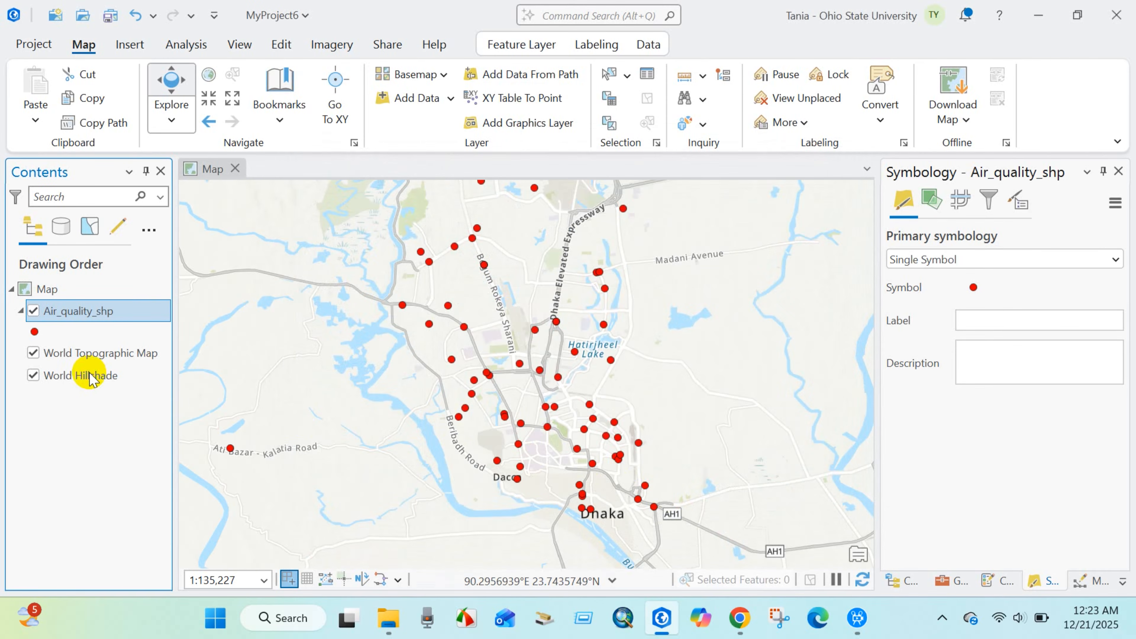
Turn on labels for the Air_quality_shp layer and inspect the location IDs across the Dhaka points.
{"action": "right_click", "coordinate": [60, 313]}
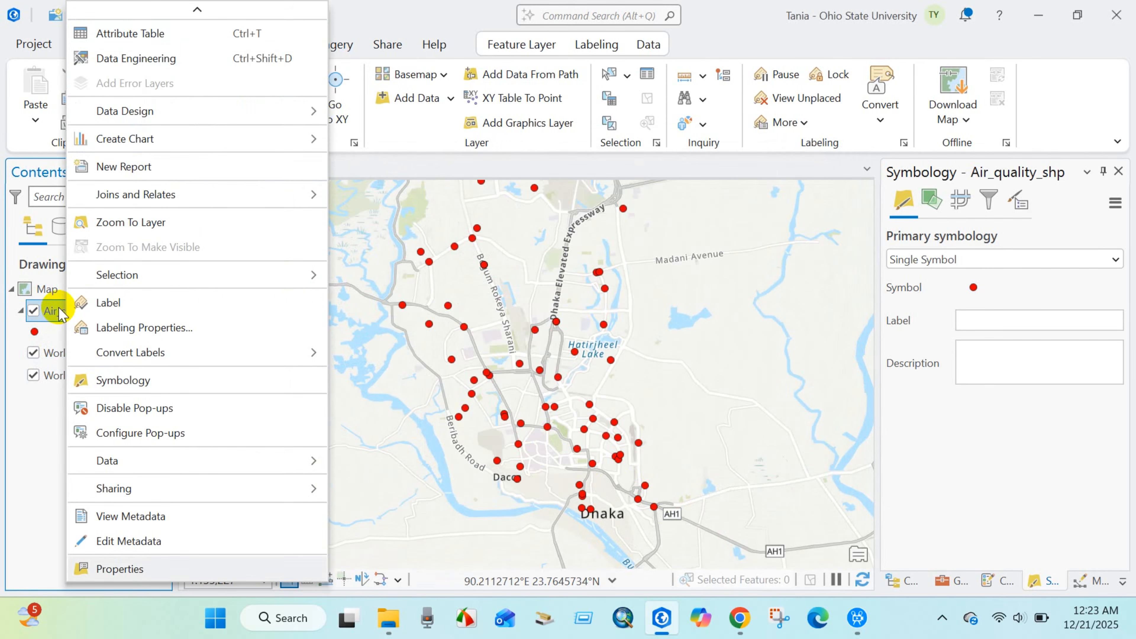
{"action": "left_click", "coordinate": [109, 303]}
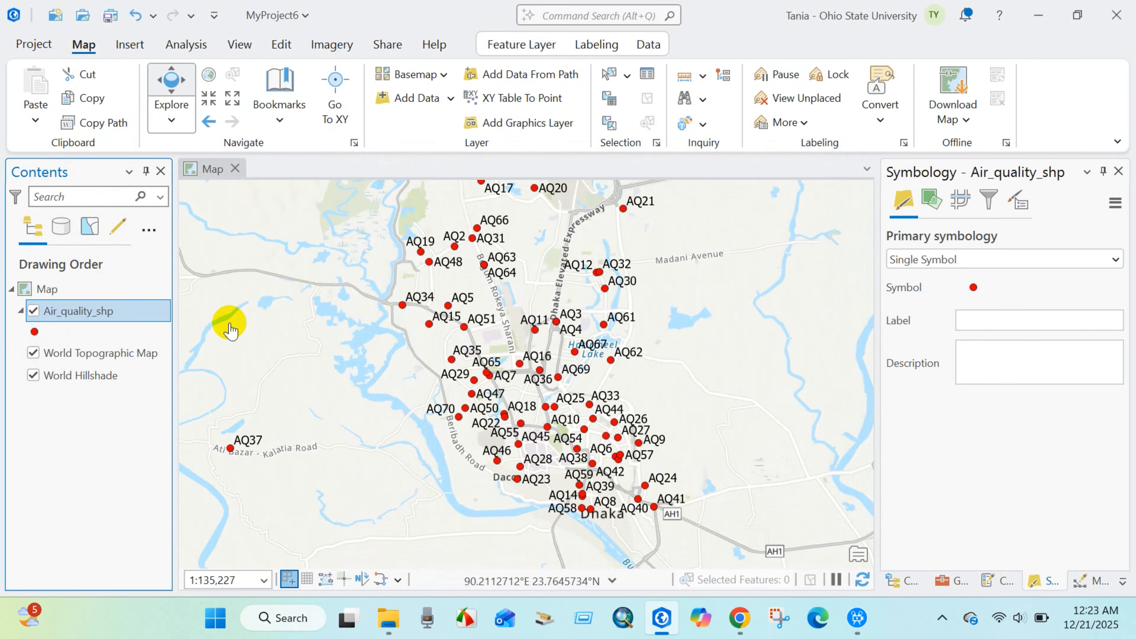
{"action": "scroll", "coordinate": [557, 353], "scroll_direction": "up", "scroll_amount": 3}
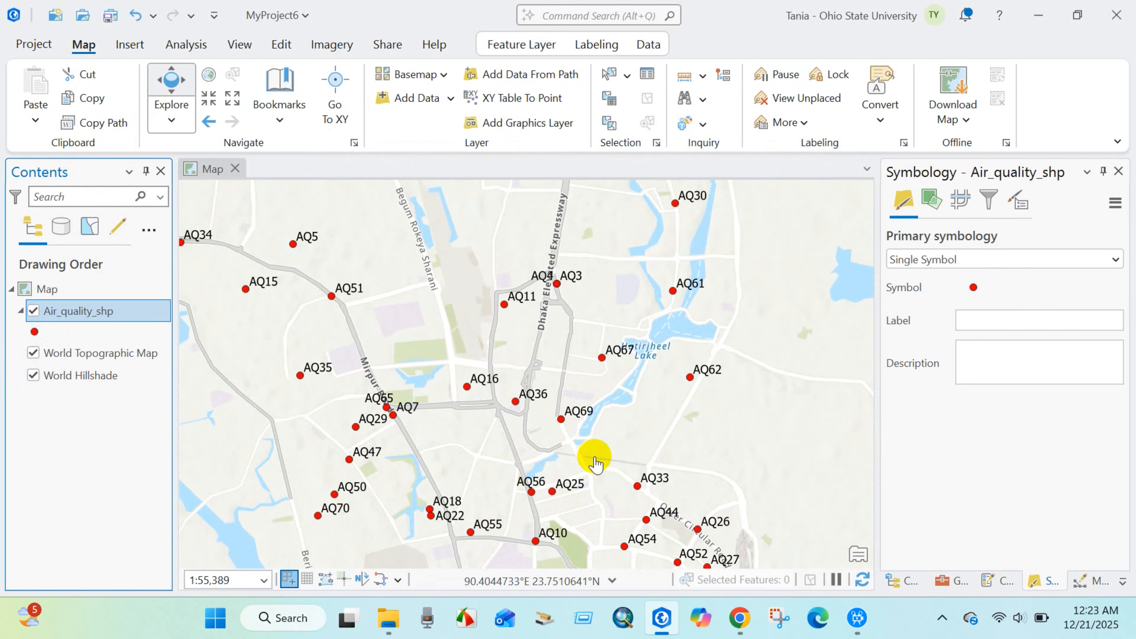
{"action": "left_click_drag", "start_coordinate": [552, 263], "coordinate": [490, 533]}
{"action": "left_click_drag", "start_coordinate": [502, 492], "coordinate": [481, 257]}
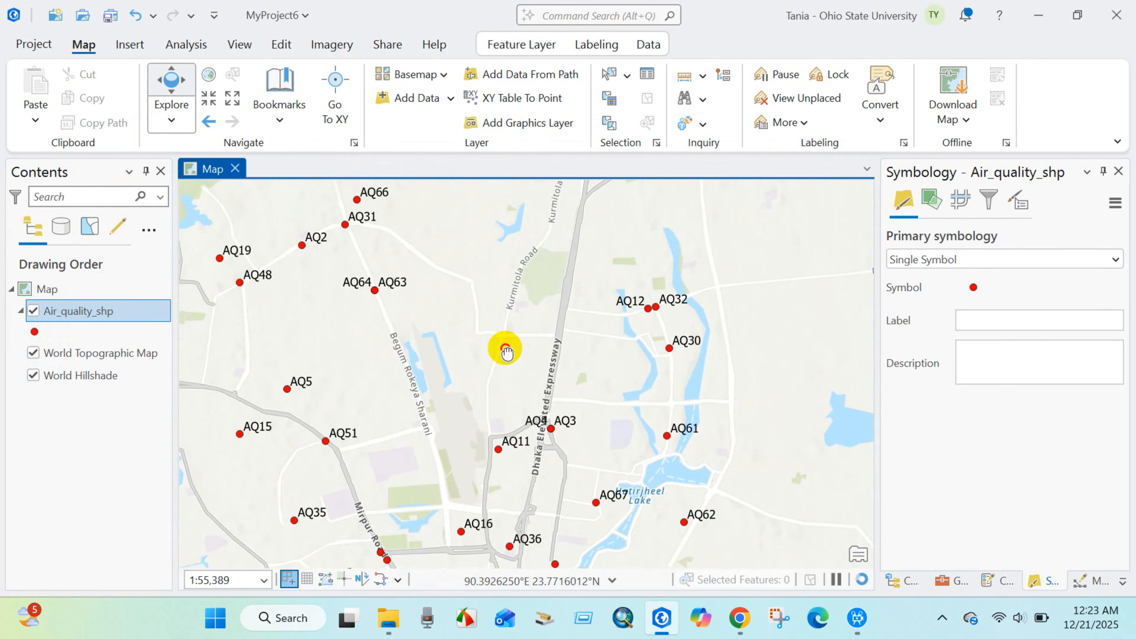
{"action": "left_click_drag", "start_coordinate": [506, 417], "coordinate": [508, 253]}
{"action": "left_click_drag", "start_coordinate": [559, 465], "coordinate": [503, 406]}
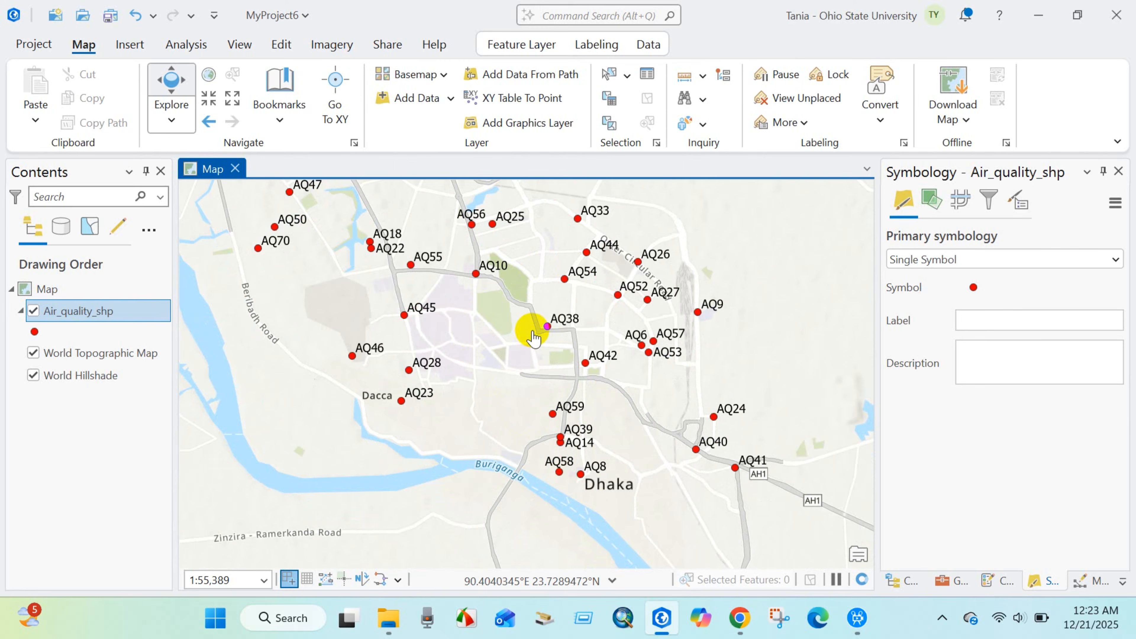
{"action": "left_click_drag", "start_coordinate": [531, 325], "coordinate": [523, 419]}
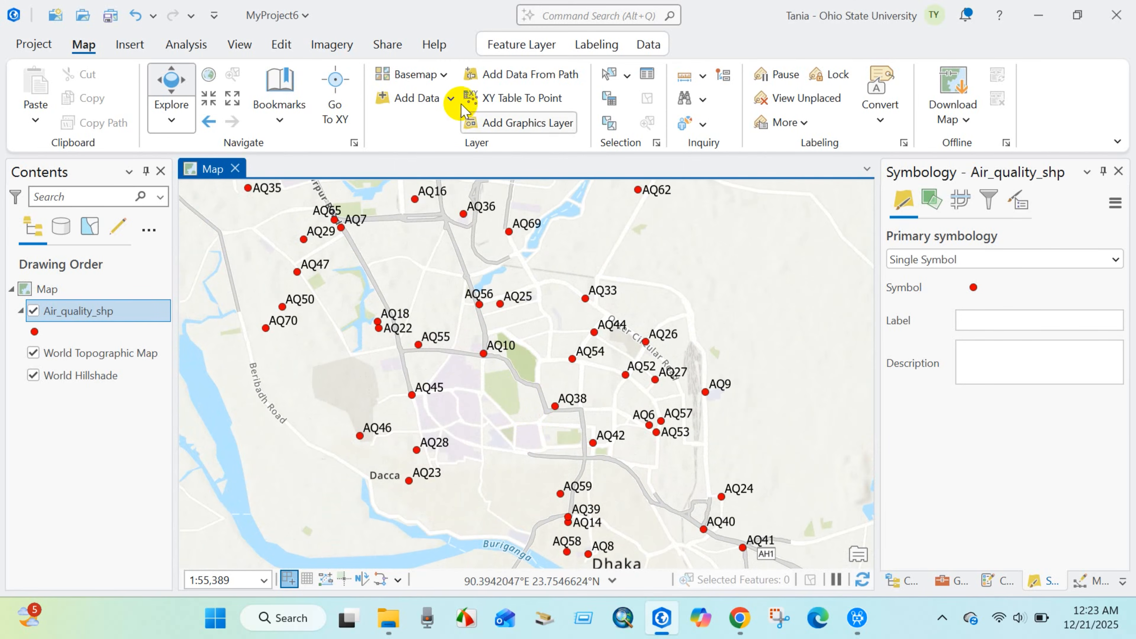
Change the map's basemap to Imagery and check how the labeled points show over it.
{"action": "left_click", "coordinate": [443, 74]}
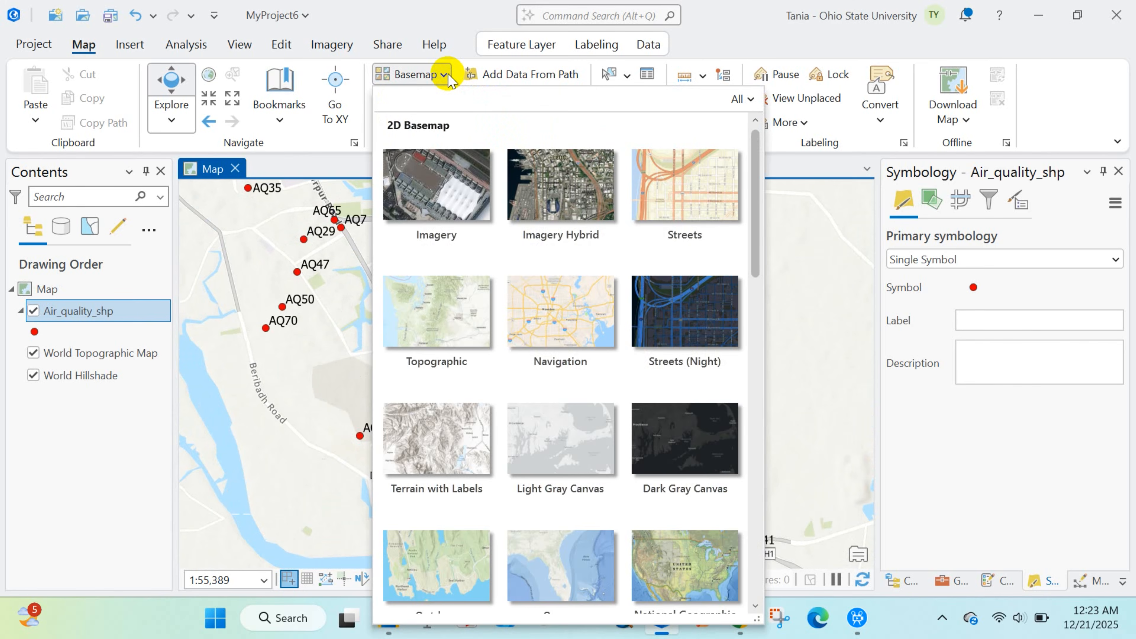
{"action": "left_click", "coordinate": [441, 197]}
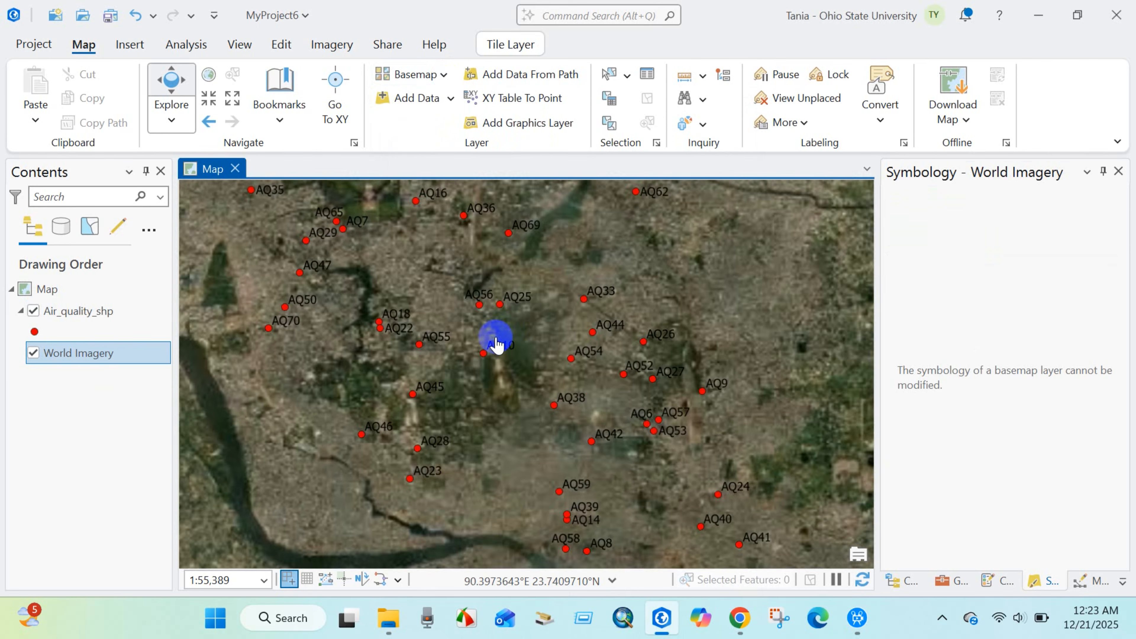
{"action": "scroll", "coordinate": [497, 344], "scroll_direction": "down", "scroll_amount": 4}
{"action": "left_click_drag", "start_coordinate": [497, 340], "coordinate": [497, 441]}
{"action": "scroll", "coordinate": [497, 440], "scroll_direction": "up", "scroll_amount": 8}
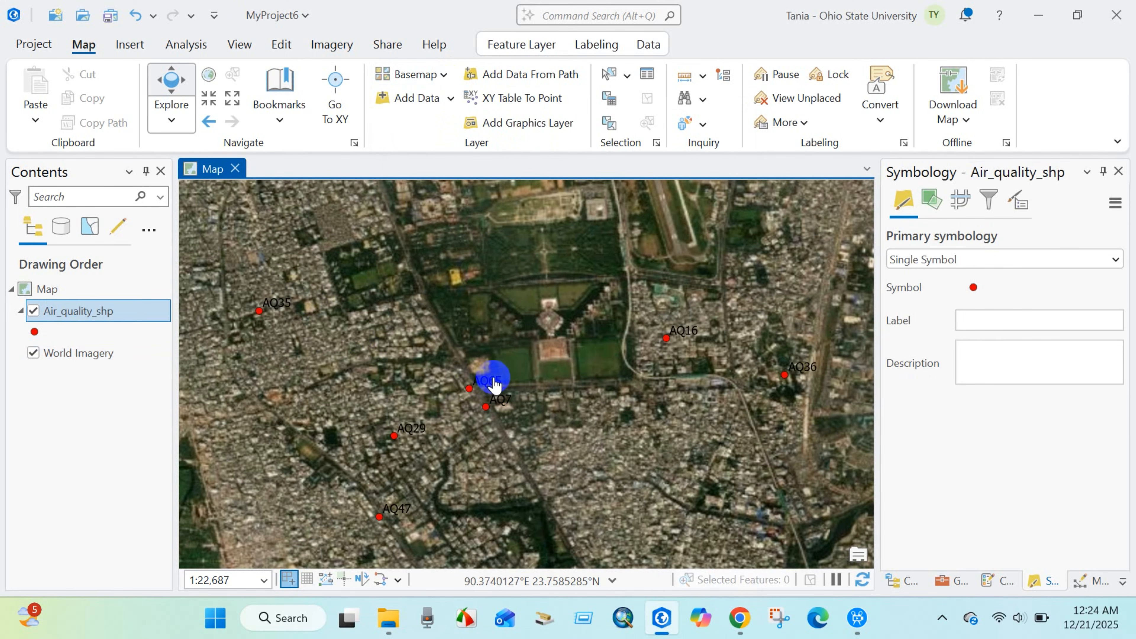
Set the text color of the Air_quality_shp labels to white in the labeling properties.
{"action": "right_click", "coordinate": [69, 314]}
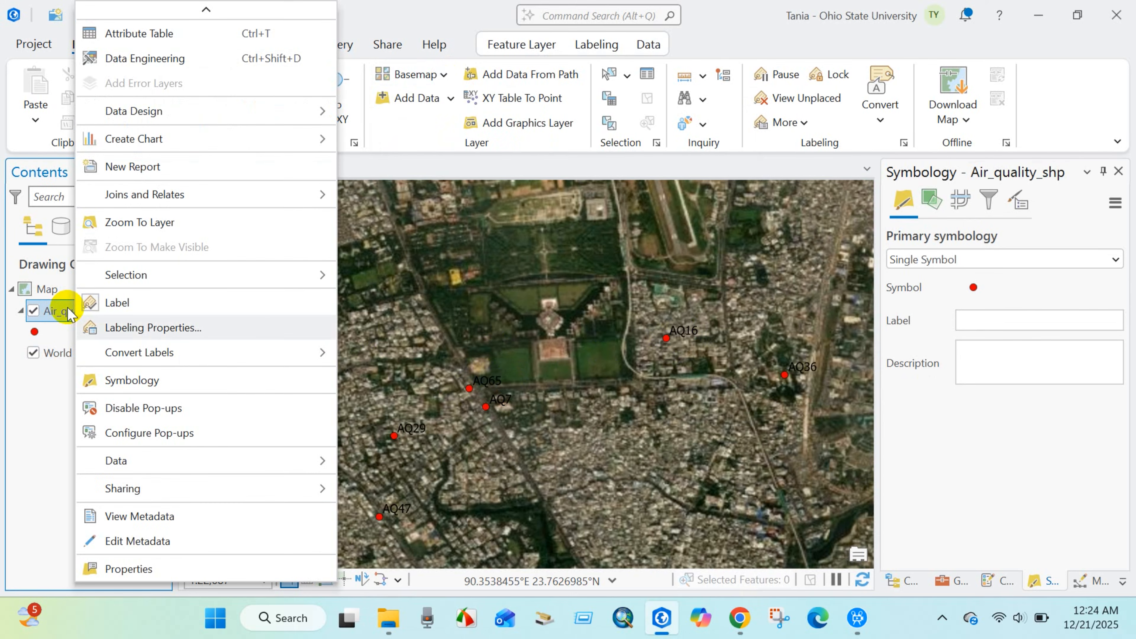
{"action": "left_click", "coordinate": [136, 329]}
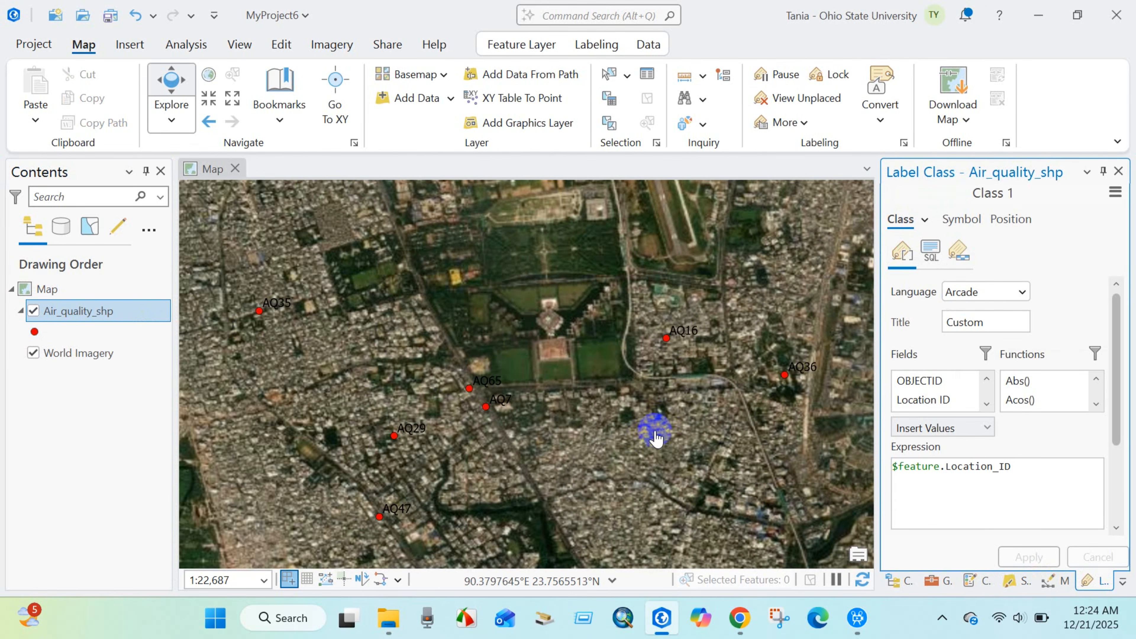
{"action": "left_click", "coordinate": [962, 219]}
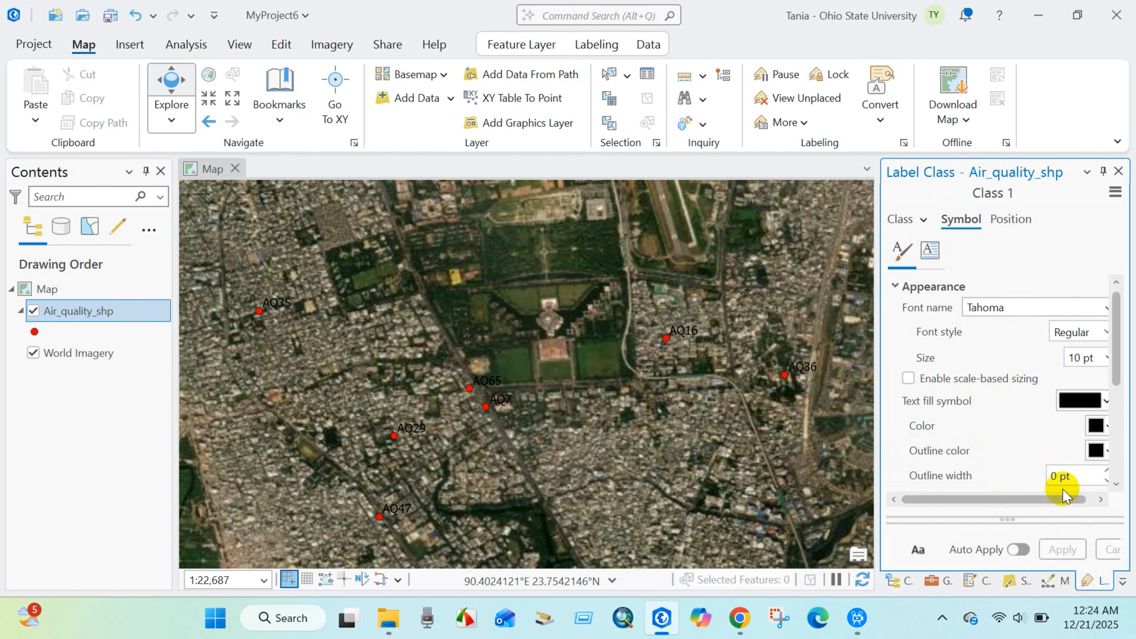
{"action": "left_click_drag", "start_coordinate": [1054, 499], "coordinate": [1086, 498]}
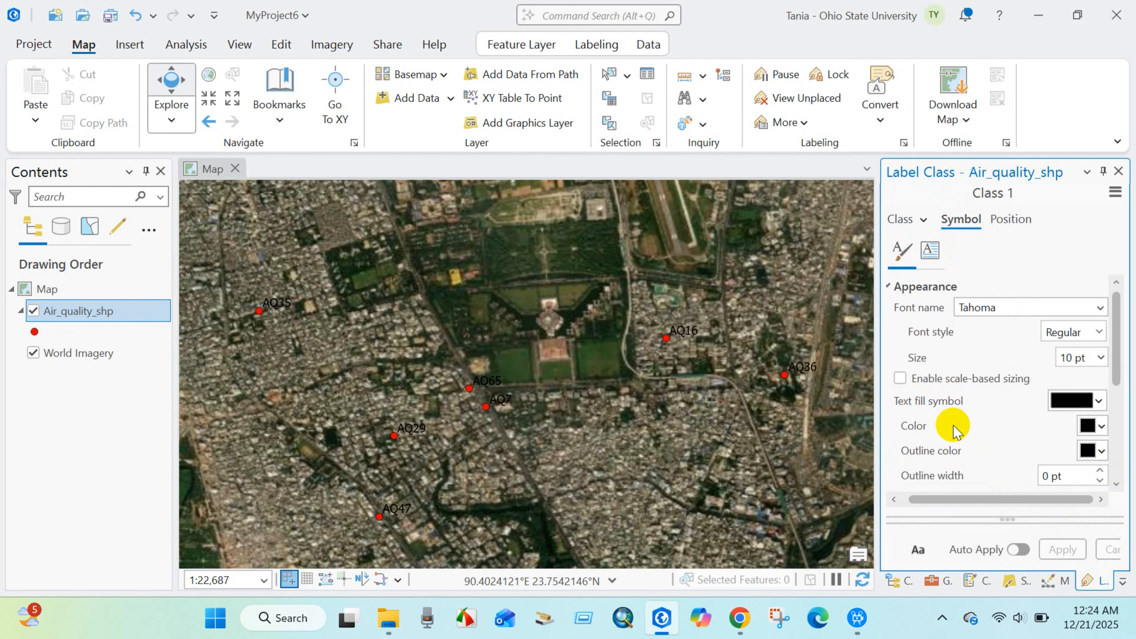
{"action": "left_click", "coordinate": [1101, 428]}
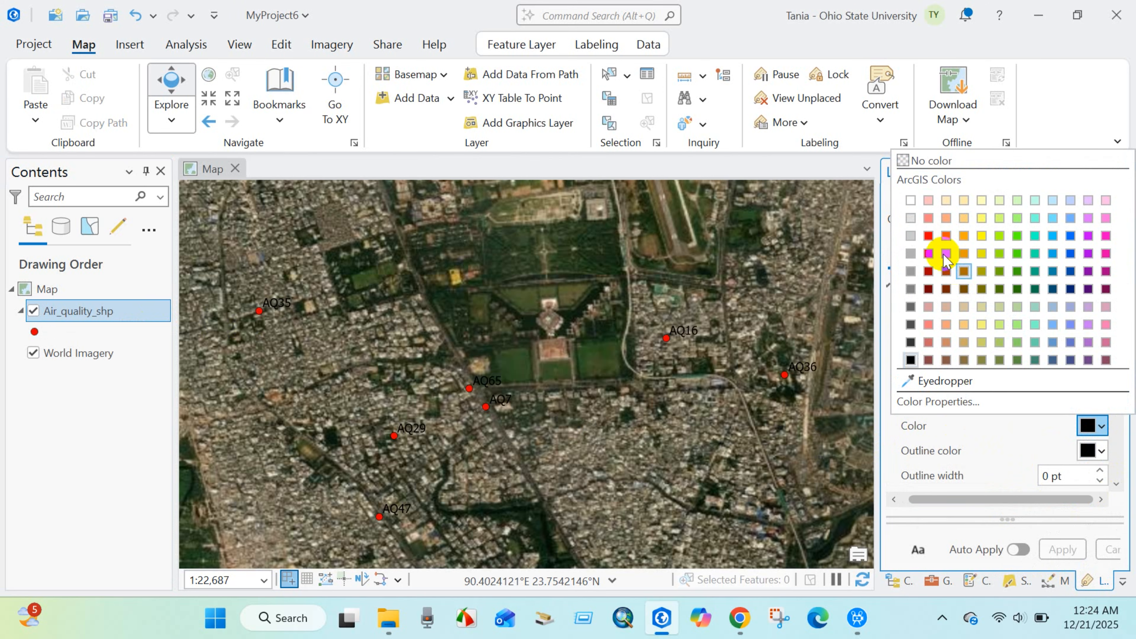
{"action": "left_click", "coordinate": [911, 214]}
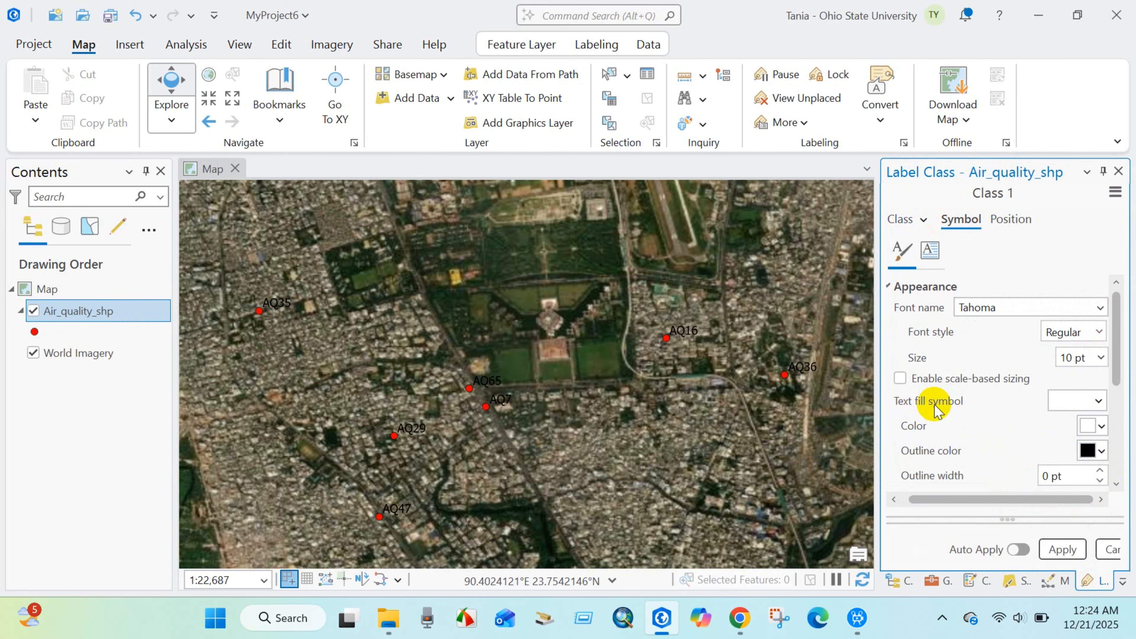
Set the Air_quality_shp label size to 8 pt, apply the label formatting and look through the remaining text appearance options.
{"action": "left_click", "coordinate": [1101, 358]}
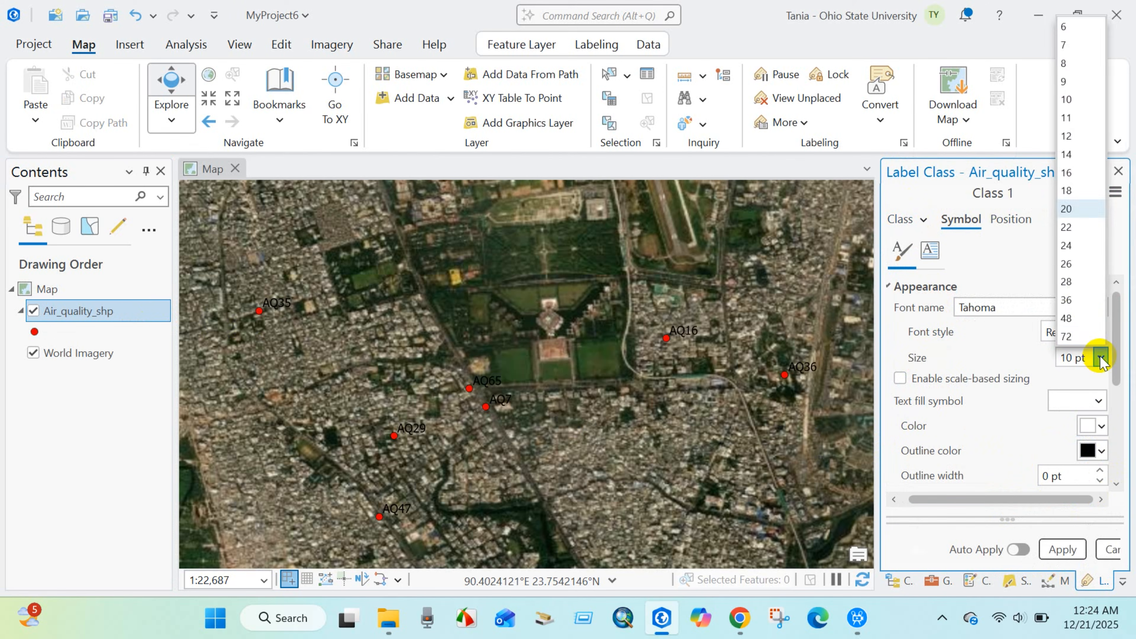
{"action": "left_click", "coordinate": [1064, 63]}
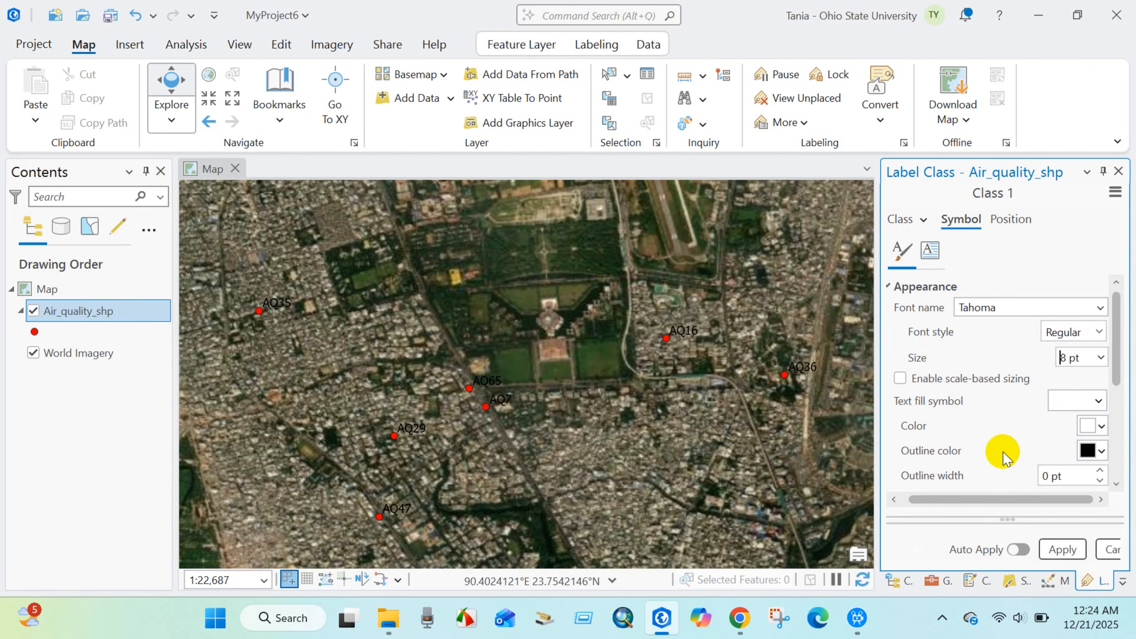
{"action": "left_click", "coordinate": [1061, 550]}
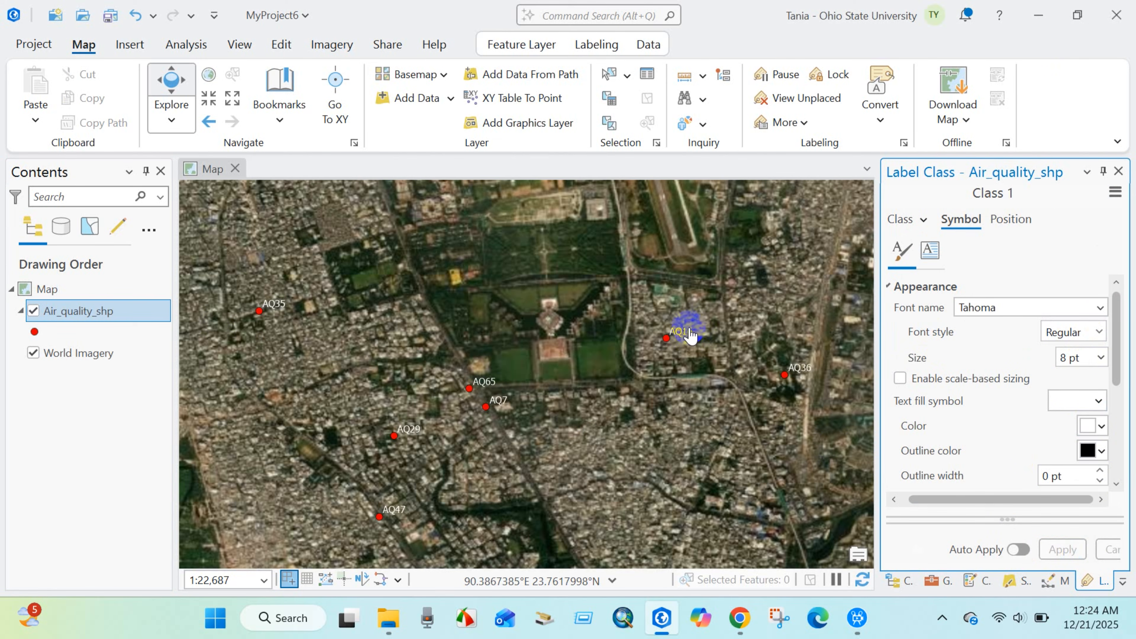
{"action": "scroll", "coordinate": [1014, 431], "scroll_direction": "down", "scroll_amount": 5}
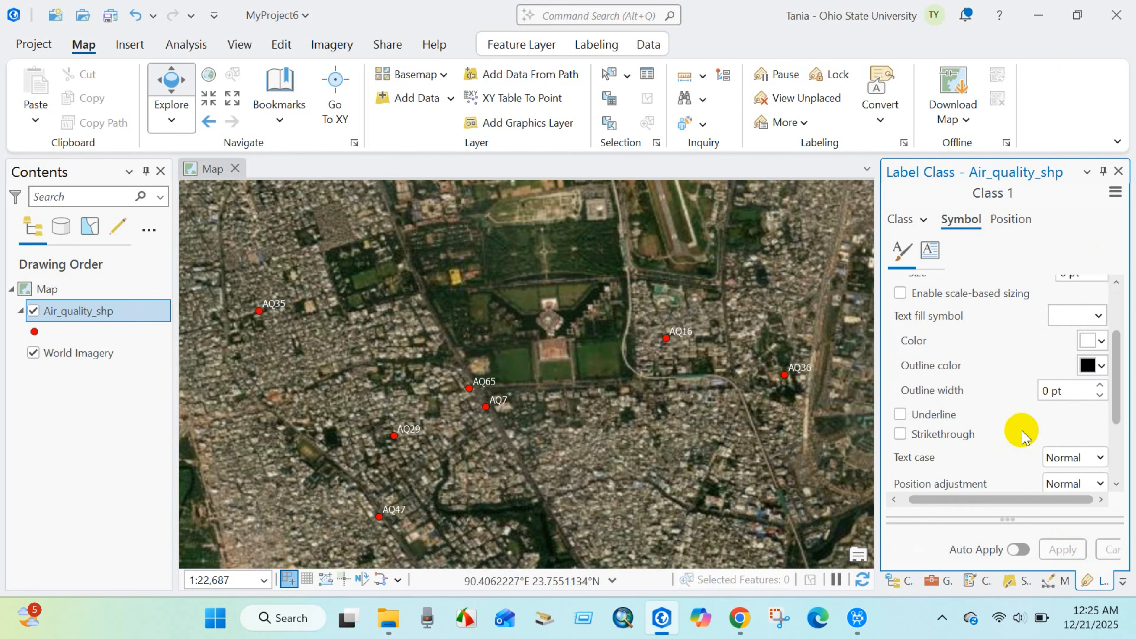
{"action": "scroll", "coordinate": [1021, 433], "scroll_direction": "down", "scroll_amount": 1}
{"action": "scroll", "coordinate": [1015, 437], "scroll_direction": "up", "scroll_amount": 5}
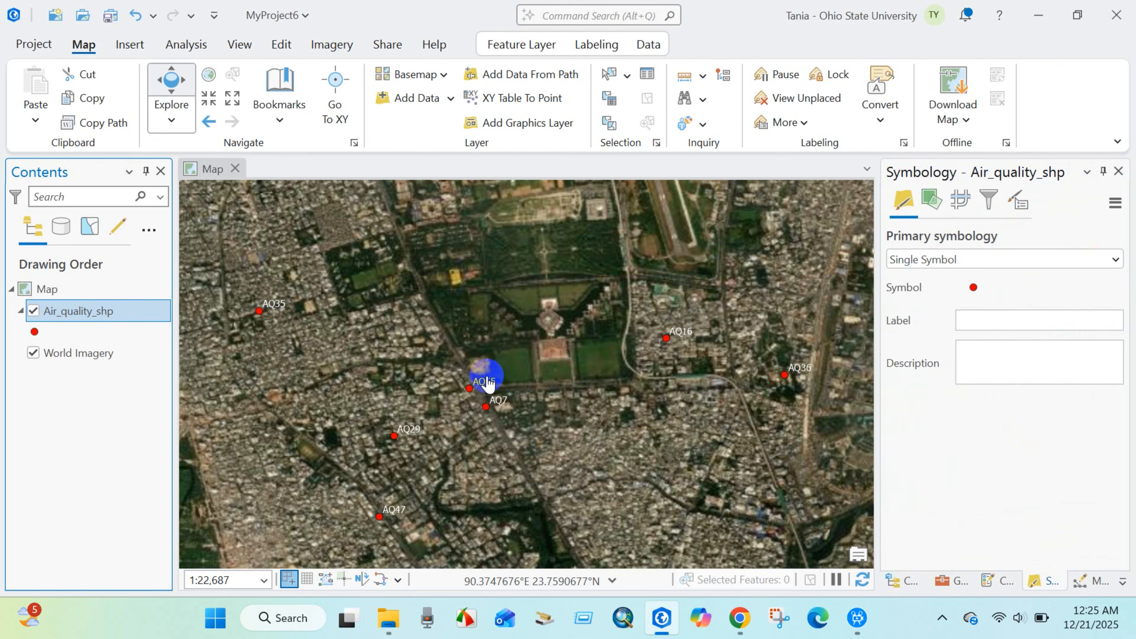
Examine the labeled Air_quality_shp points over the imagery, from the wider Dhaka area down to point AQ39.
{"action": "scroll", "coordinate": [484, 377], "scroll_direction": "up", "scroll_amount": 4}
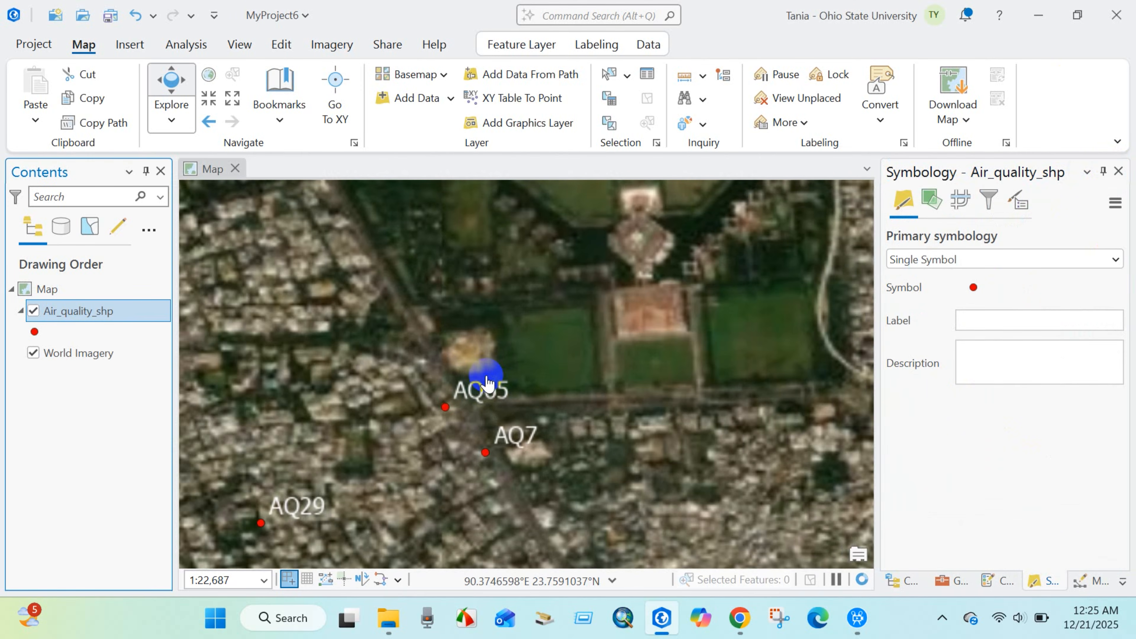
{"action": "scroll", "coordinate": [486, 381], "scroll_direction": "down", "scroll_amount": 6}
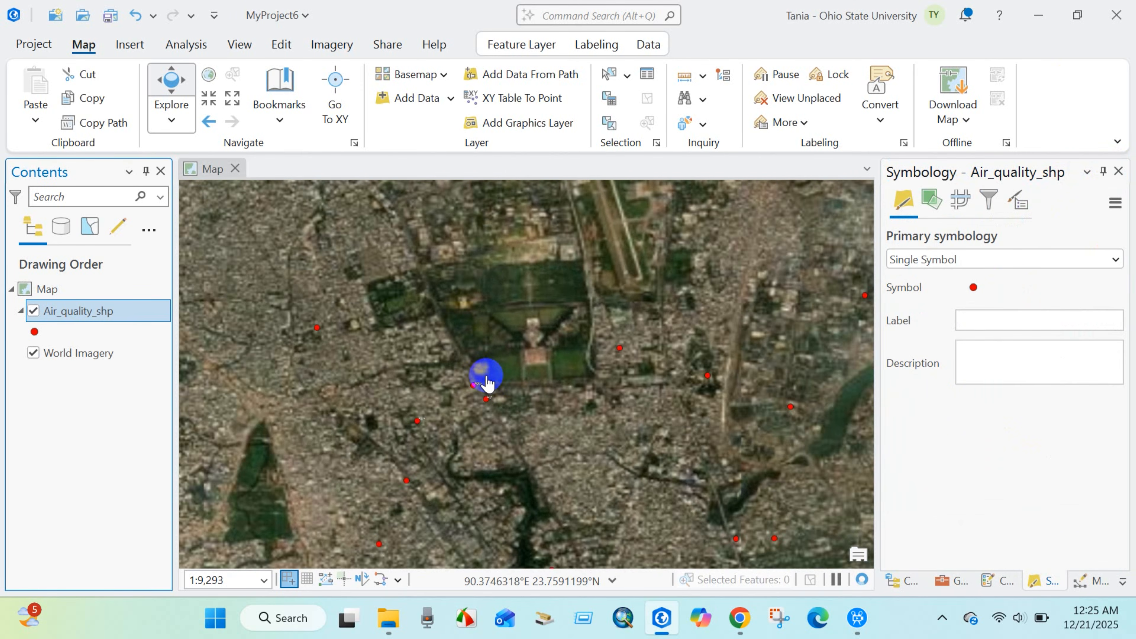
{"action": "scroll", "coordinate": [502, 427], "scroll_direction": "down", "scroll_amount": 2}
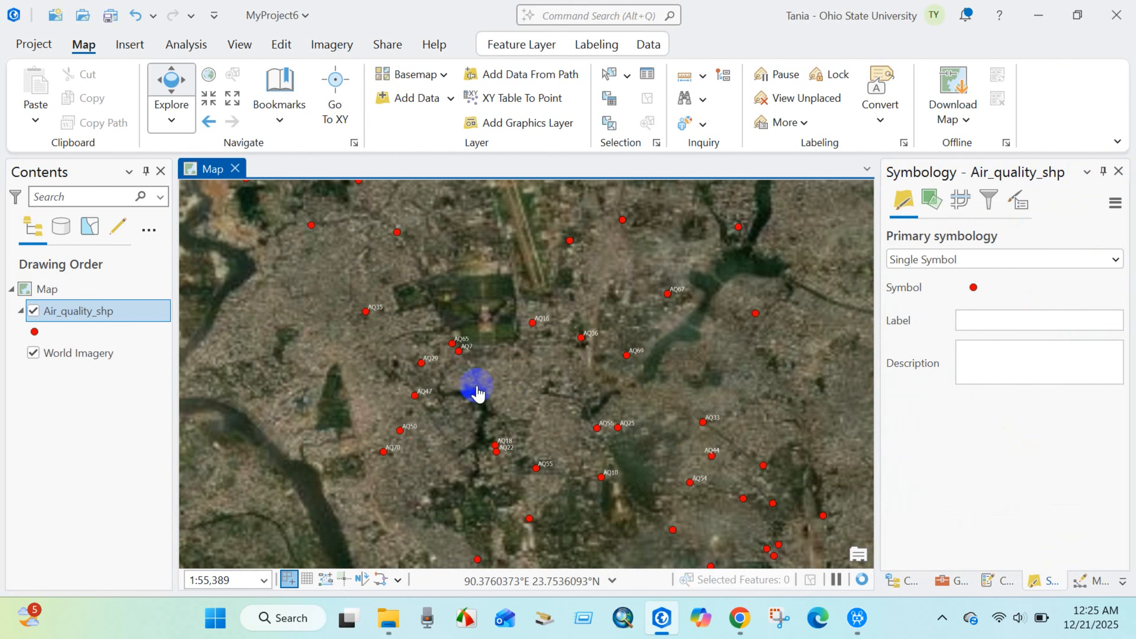
{"action": "left_click_drag", "start_coordinate": [498, 400], "coordinate": [454, 314]}
{"action": "left_click_drag", "start_coordinate": [516, 425], "coordinate": [478, 339]}
{"action": "scroll", "coordinate": [591, 456], "scroll_direction": "up", "scroll_amount": 8}
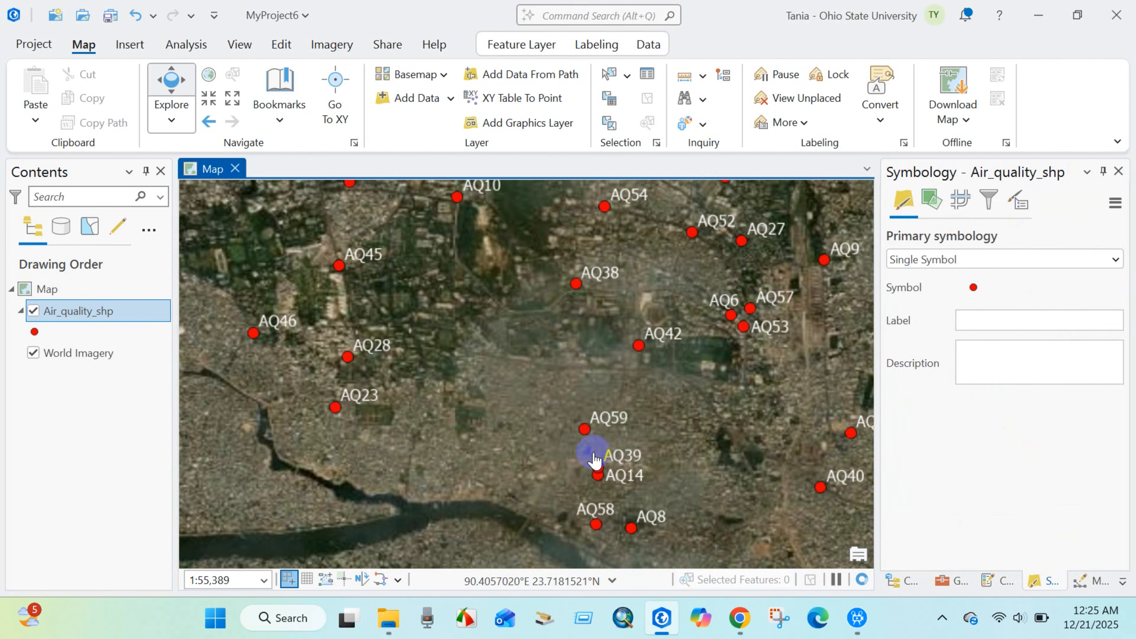
{"action": "scroll", "coordinate": [597, 458], "scroll_direction": "down", "scroll_amount": 2}
{"action": "scroll", "coordinate": [622, 495], "scroll_direction": "up", "scroll_amount": 5}
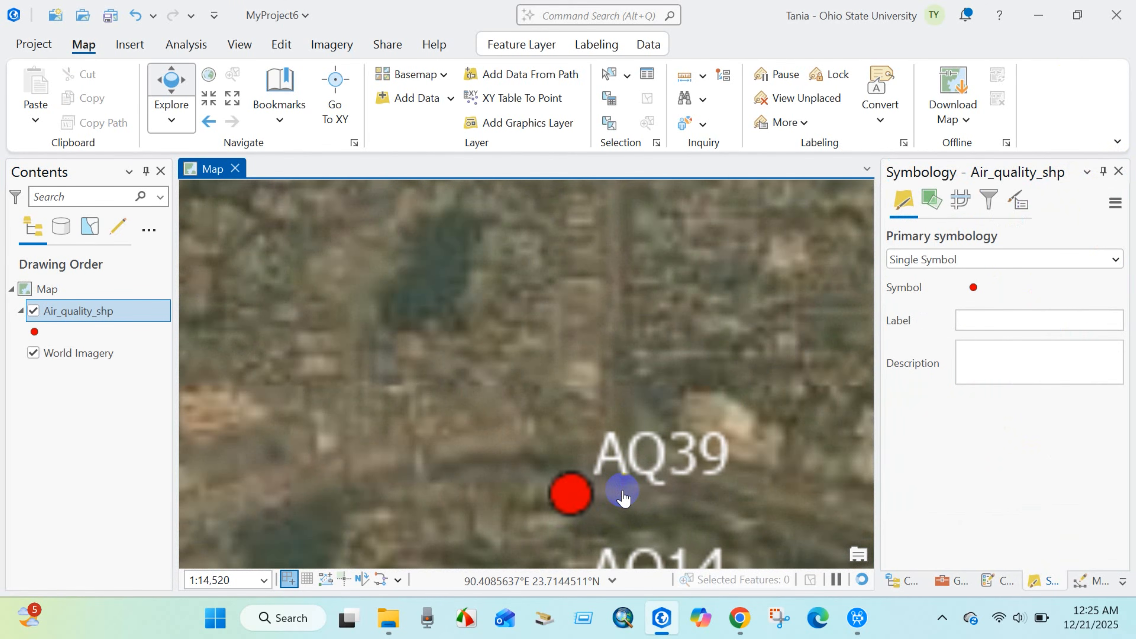
{"action": "left_click_drag", "start_coordinate": [621, 493], "coordinate": [552, 463]}
{"action": "scroll", "coordinate": [551, 463], "scroll_direction": "up", "scroll_amount": 3}
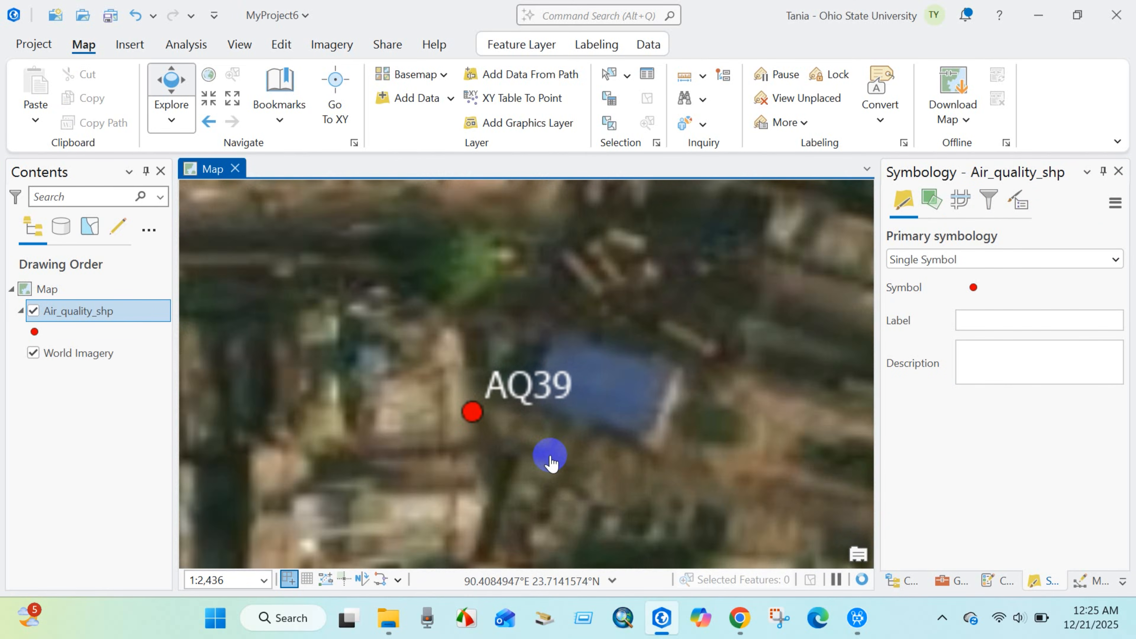